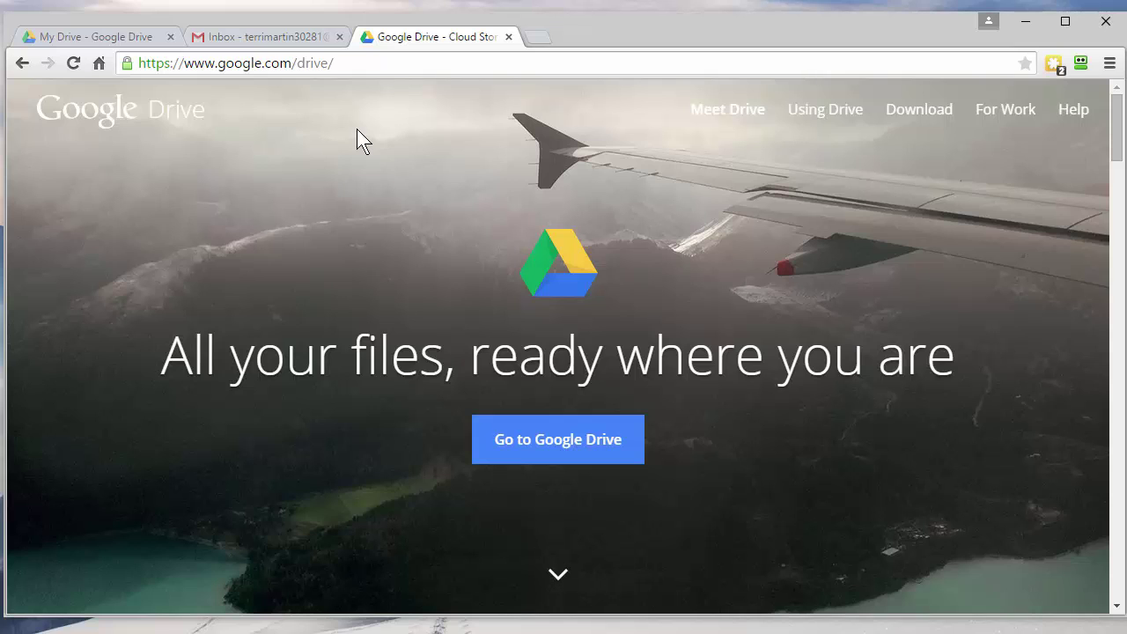
Switch to the Gmail inbox and open Google Drive from its list of Google apps.
{"action": "left_click", "coordinate": [266, 37]}
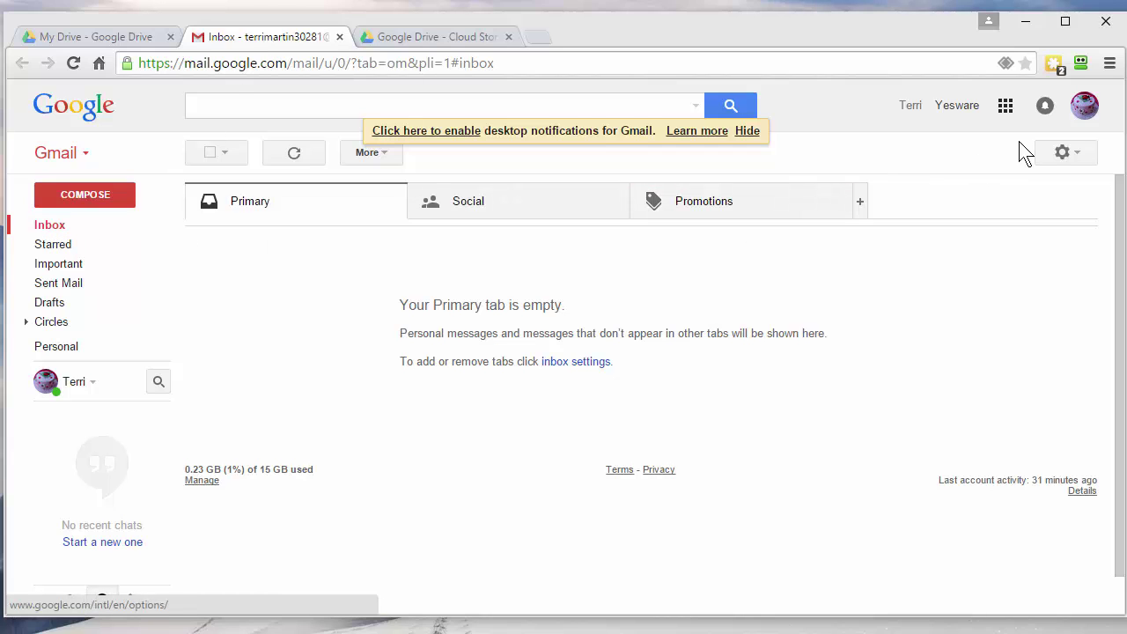
{"action": "left_click", "coordinate": [1006, 111]}
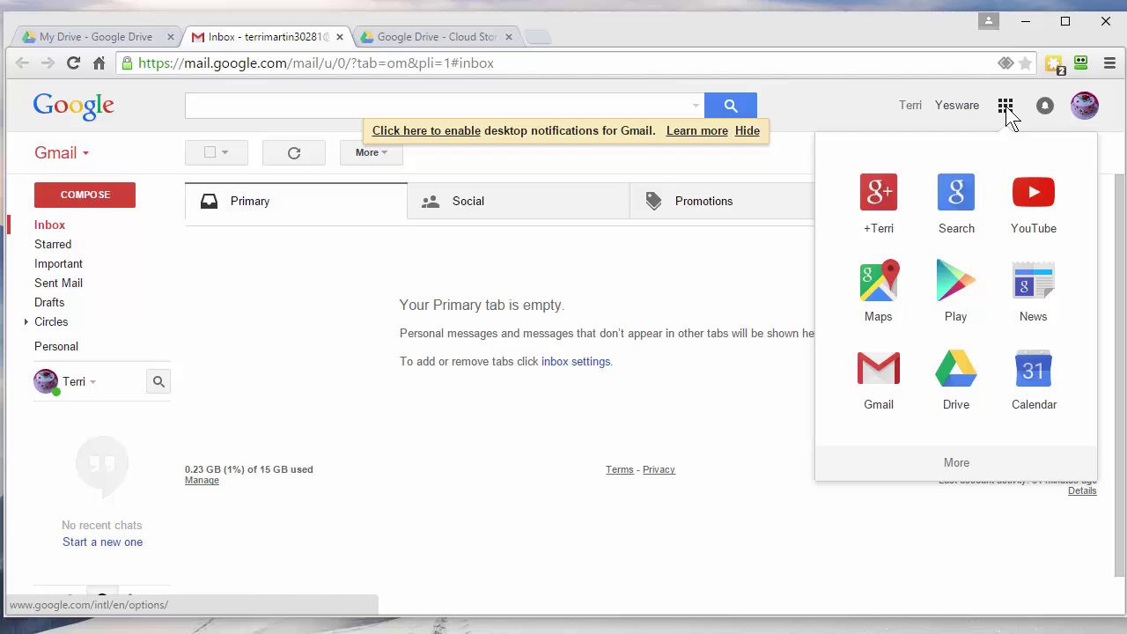
{"action": "left_click", "coordinate": [955, 380]}
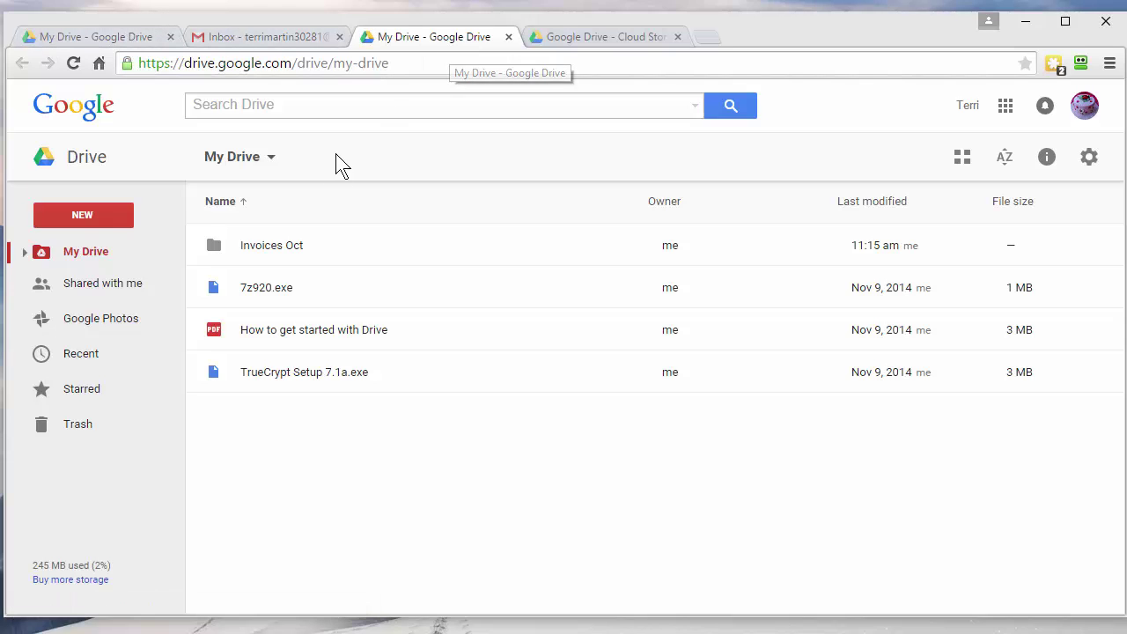
Create a new Google Forms form in My Drive.
{"action": "left_click", "coordinate": [81, 214]}
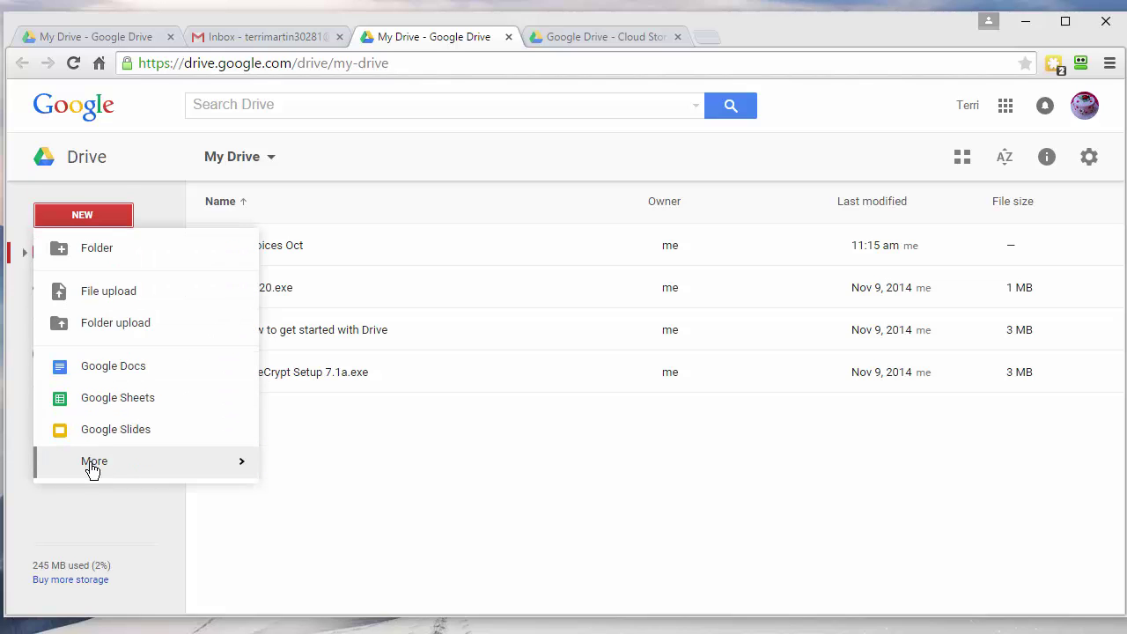
{"action": "mouse_move", "coordinate": [93, 466]}
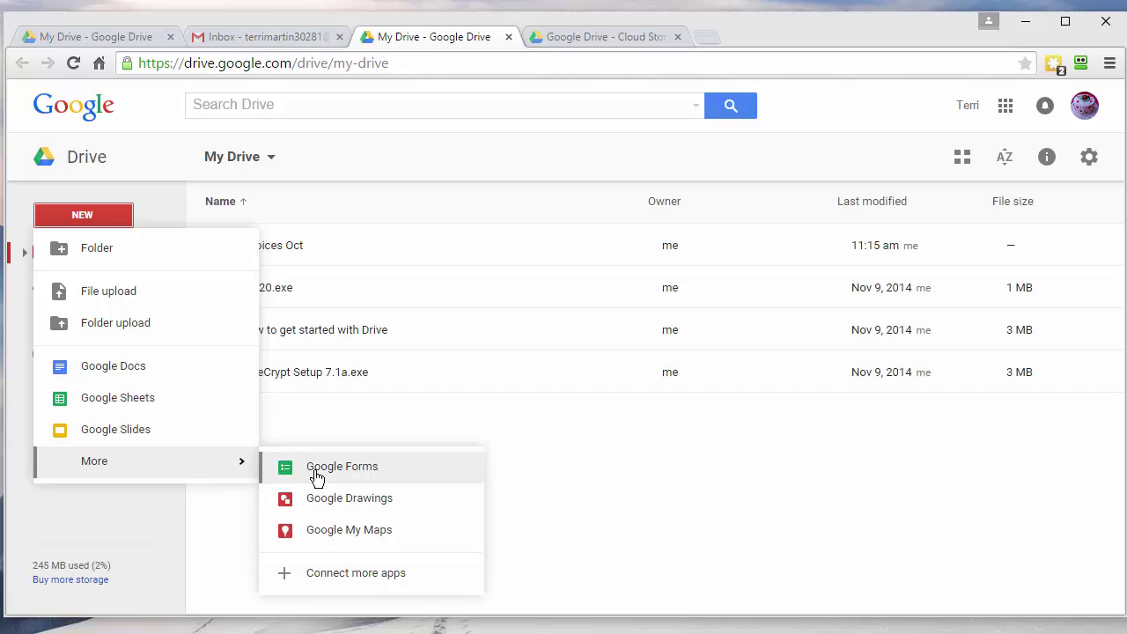
{"action": "left_click", "coordinate": [364, 475]}
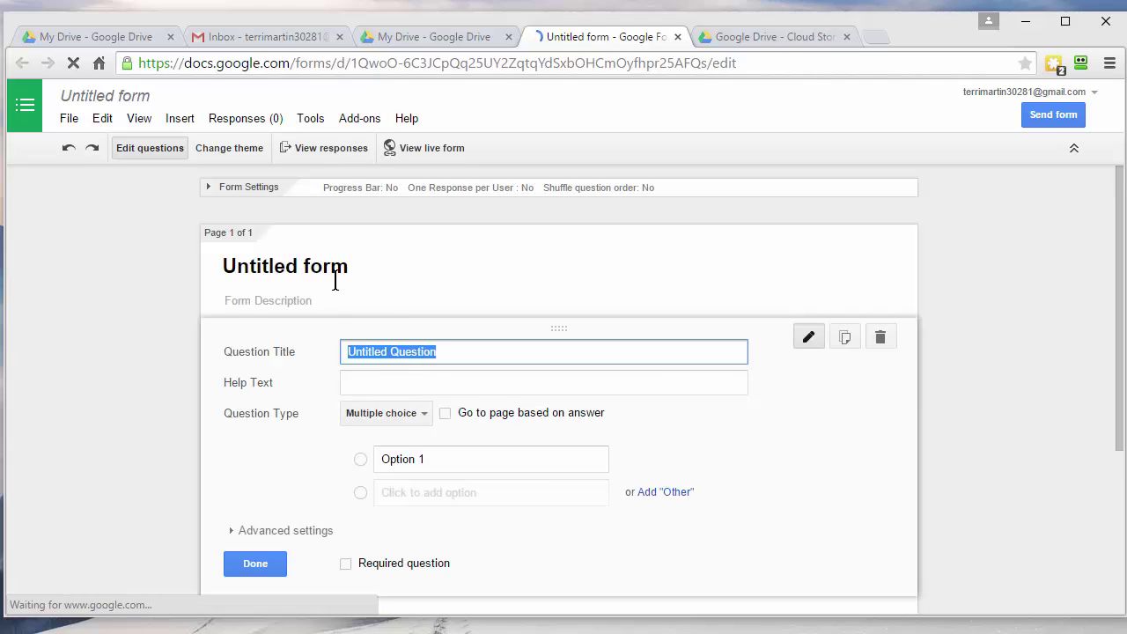
Replace the form title with "Excel level 2 - Jan 4, 2016".
{"action": "left_click", "coordinate": [347, 270]}
{"action": "left_click_drag", "start_coordinate": [364, 270], "coordinate": [135, 266]}
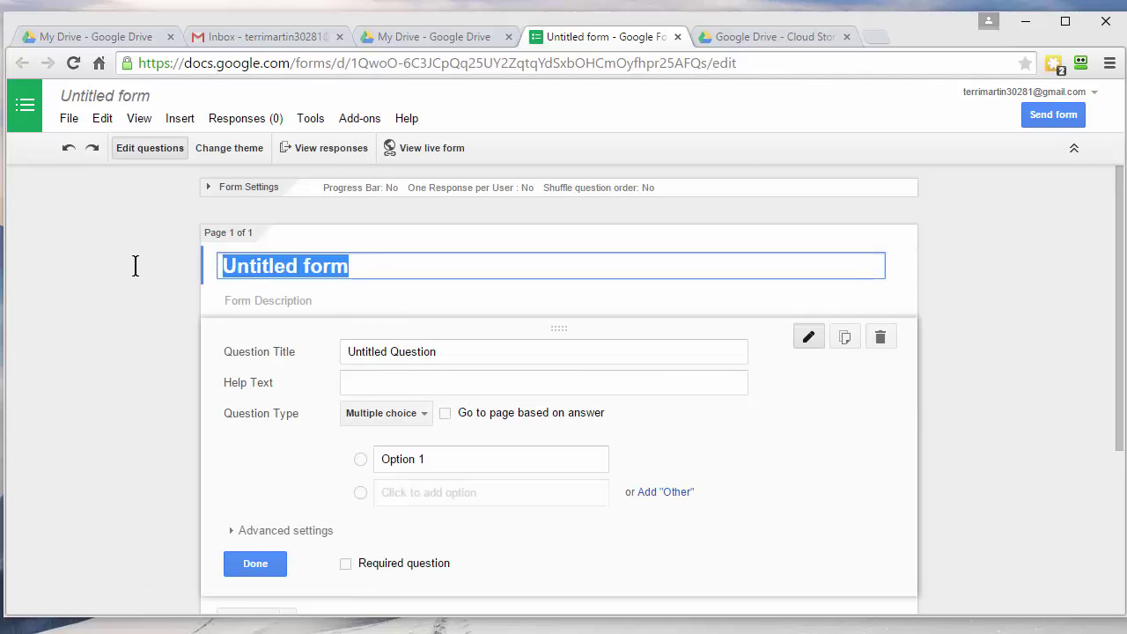
{"action": "type", "text": "Execl"}
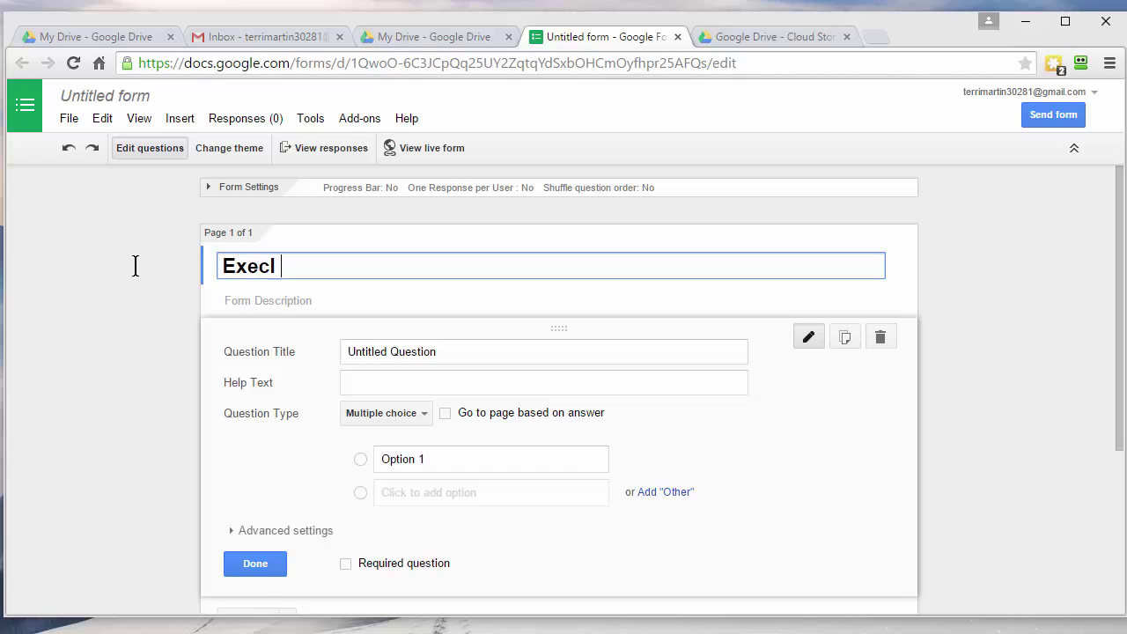
{"action": "key", "text": "BackSpace"}
{"action": "key", "text": "BackSpace"}
{"action": "key", "text": "BackSpace"}
{"action": "key", "text": "BackSpace"}
{"action": "type", "text": "ce"}
{"action": "type", "text": "l eve"}
{"action": "key", "text": "BackSpace"}
{"action": "key", "text": "BackSpace"}
{"action": "key", "text": "BackSpace"}
{"action": "type", "text": "level "}
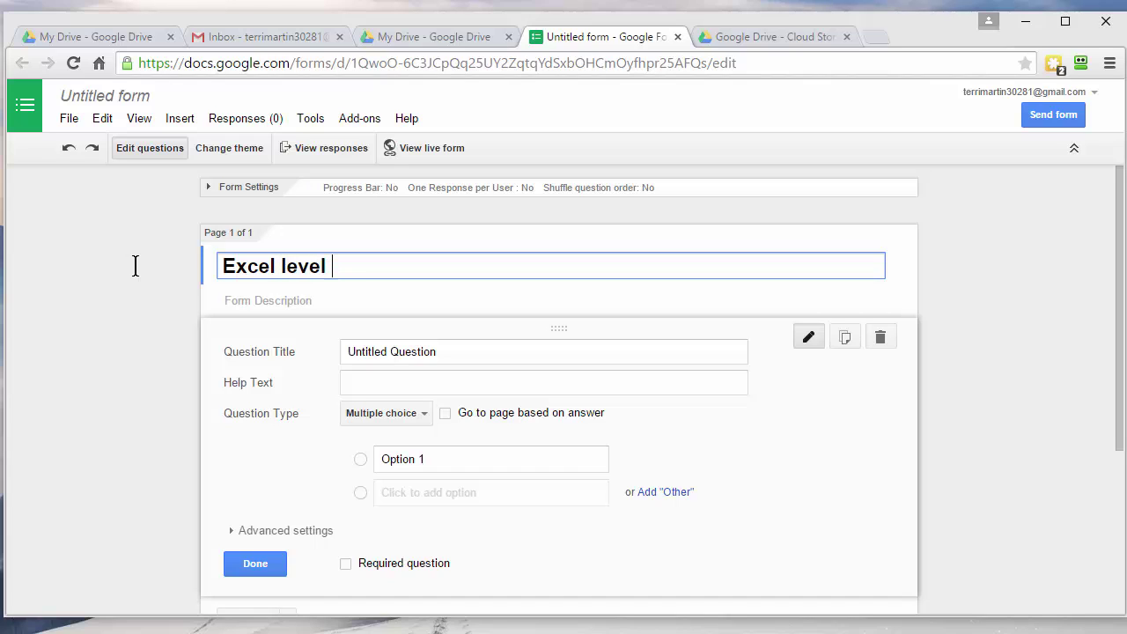
{"action": "type", "text": "2 - Jan 4, 2016"}
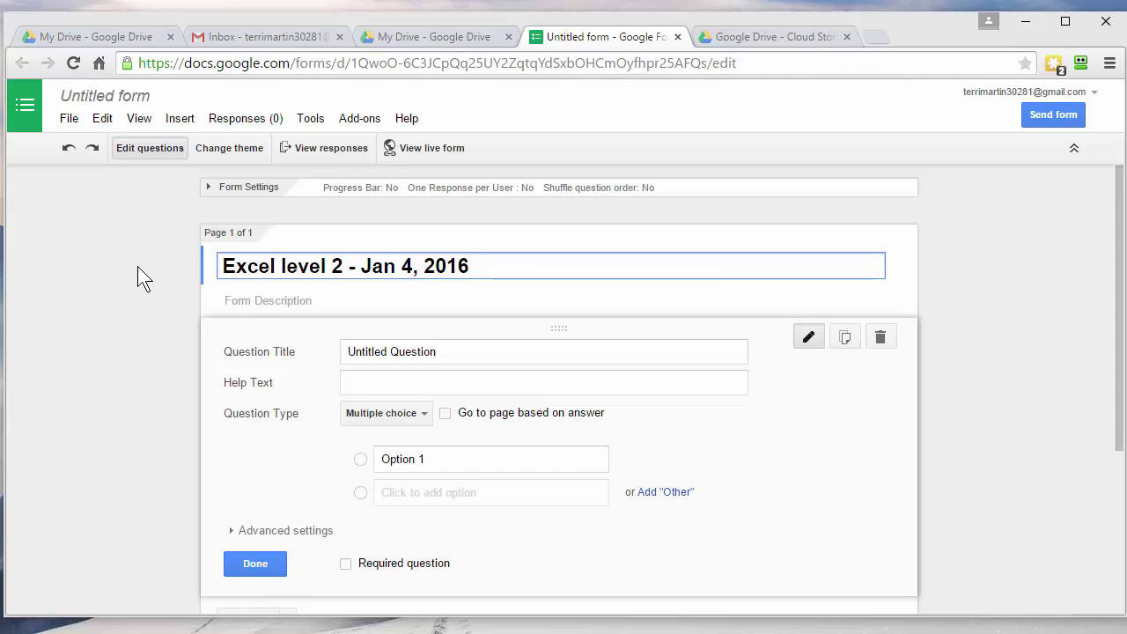
Replace the first question's placeholder title with the copied text "Was the instructor friendly?".
{"action": "left_click", "coordinate": [367, 352]}
{"action": "left_click_drag", "start_coordinate": [454, 351], "coordinate": [339, 353]}
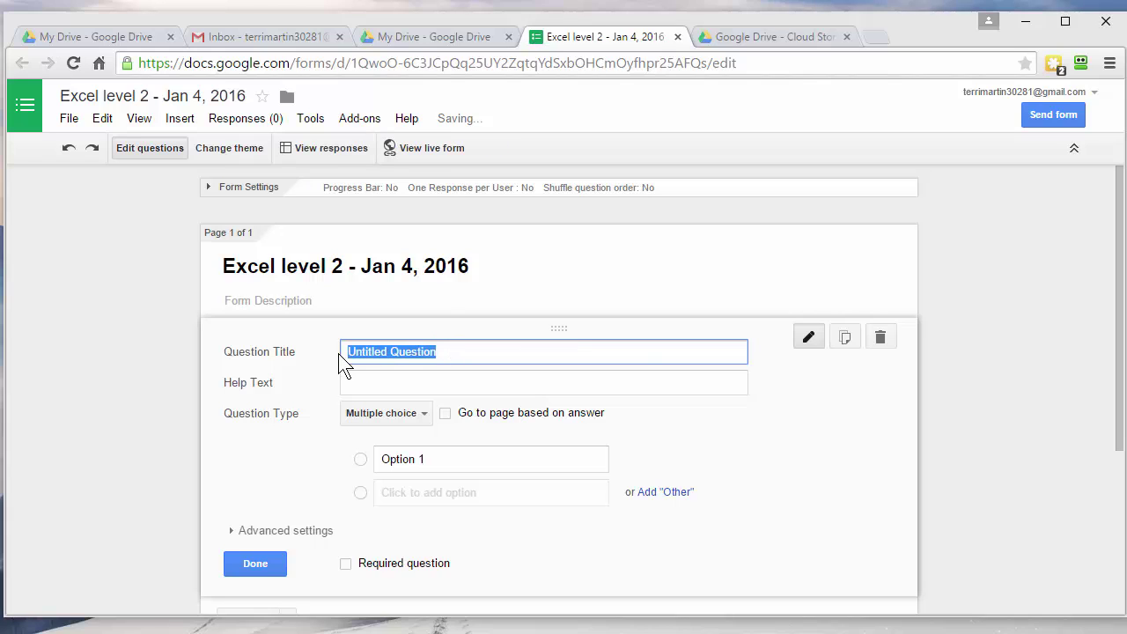
{"action": "right_click", "coordinate": [372, 353]}
{"action": "left_click", "coordinate": [400, 447]}
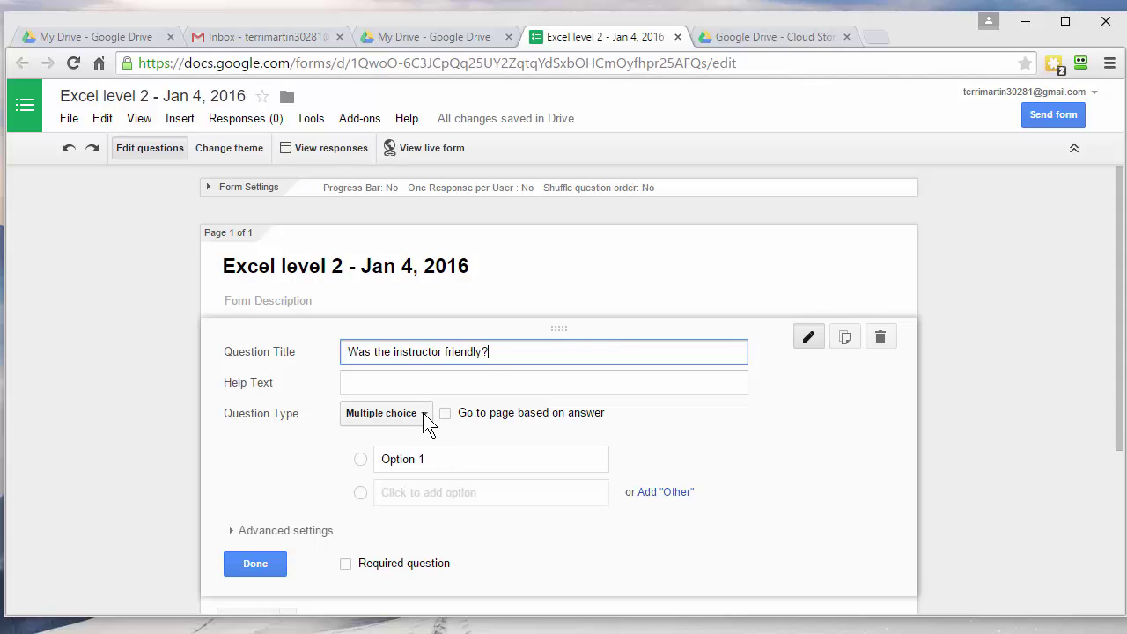
Enter "Yes" and "No" as the multiple-choice options of the instructor-friendliness question.
{"action": "left_click", "coordinate": [427, 459]}
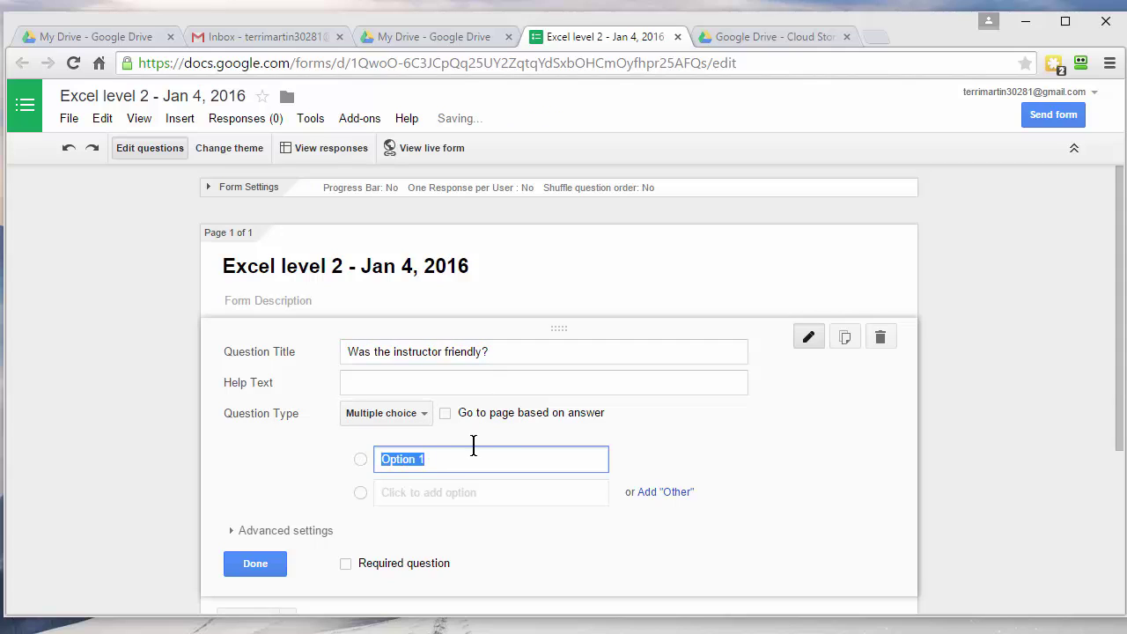
{"action": "type", "text": "Yes"}
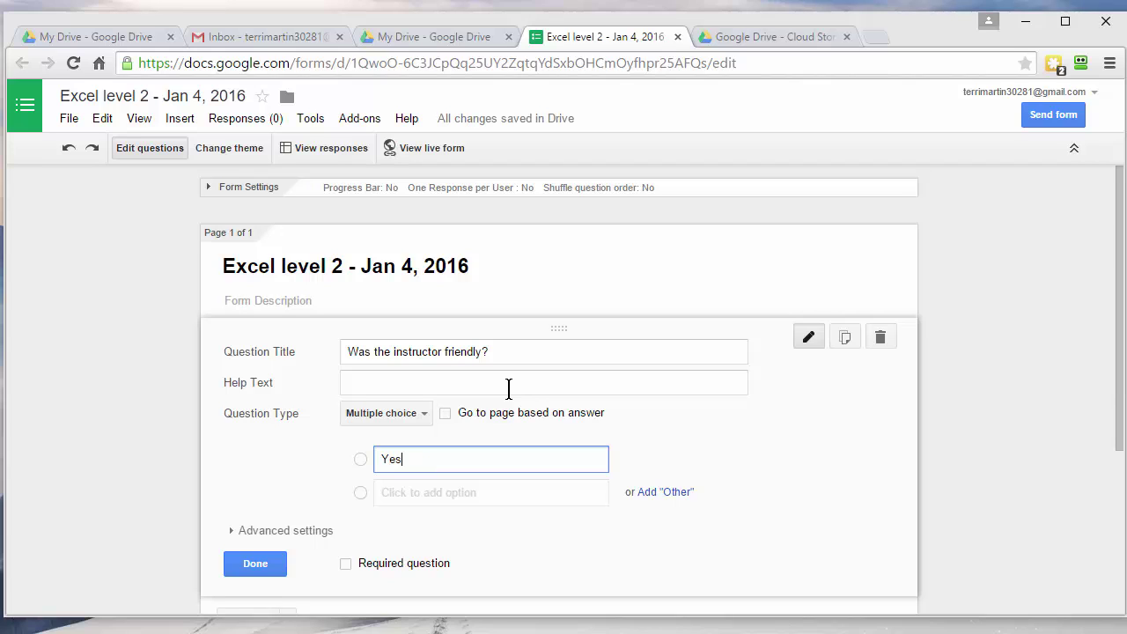
{"action": "key", "text": "Return"}
{"action": "type", "text": "No"}
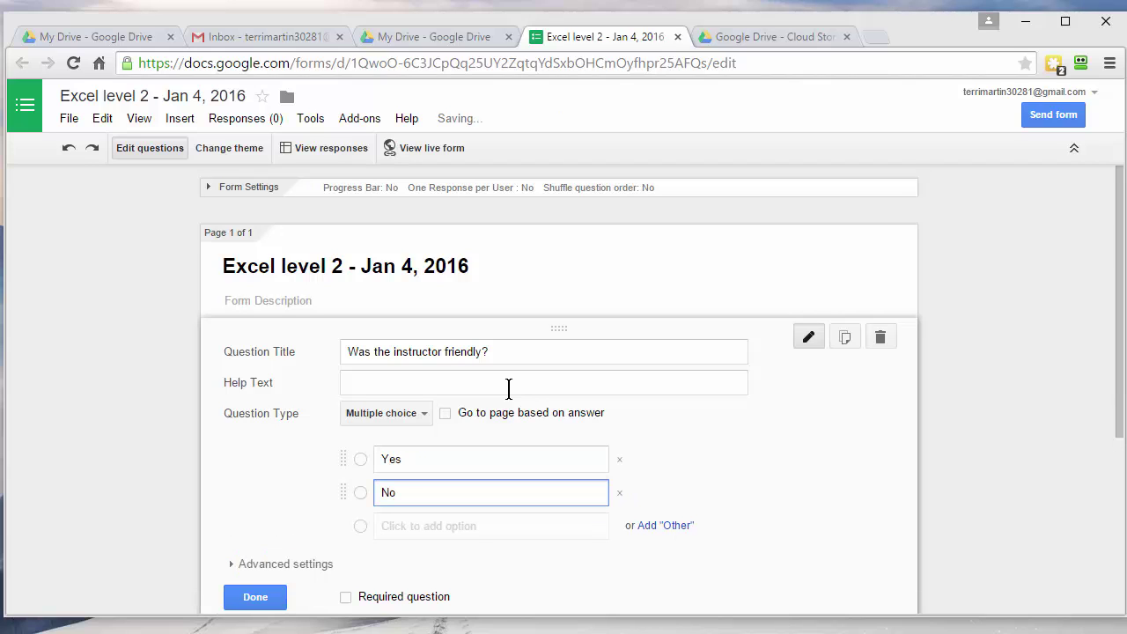
{"action": "scroll", "coordinate": [480, 424], "scroll_direction": "down", "scroll_amount": 1}
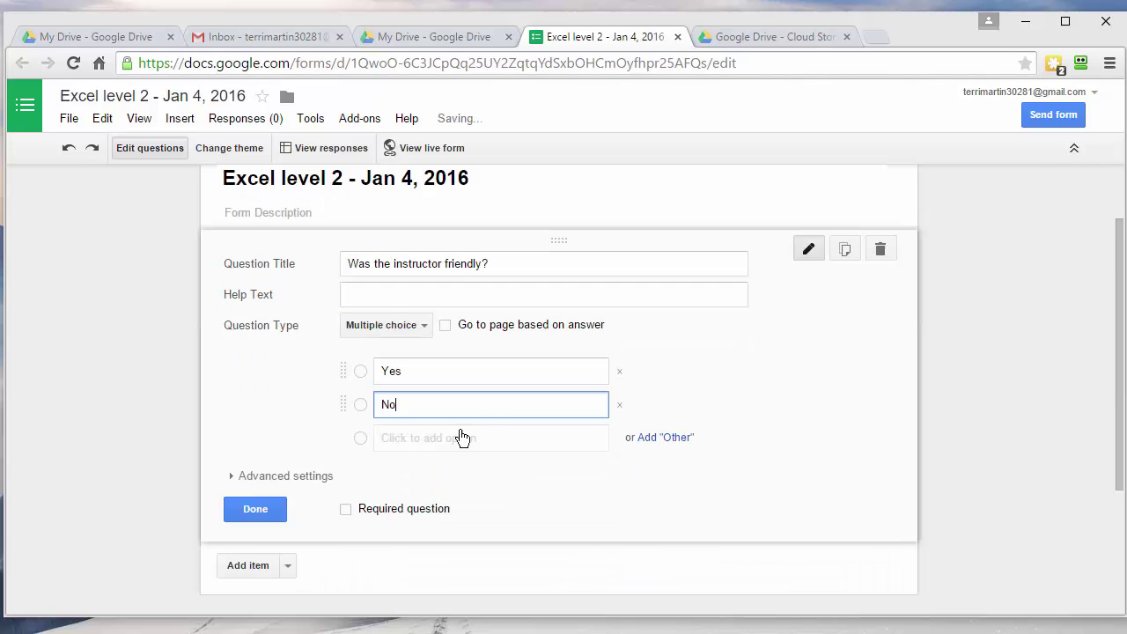
{"action": "left_click", "coordinate": [347, 511]}
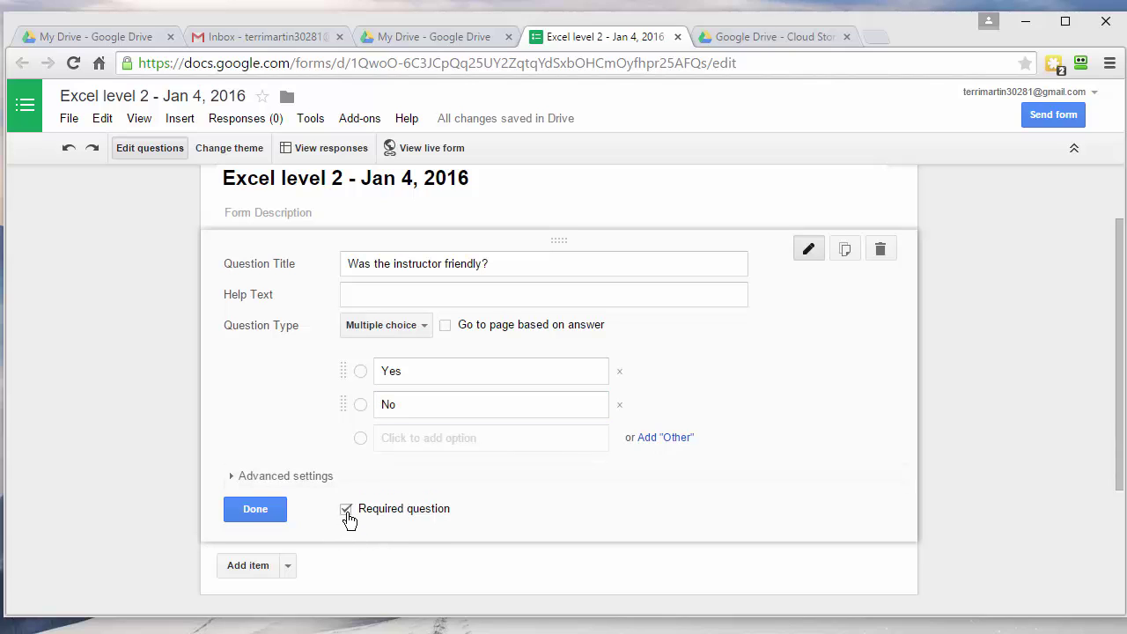
{"action": "left_click", "coordinate": [347, 511]}
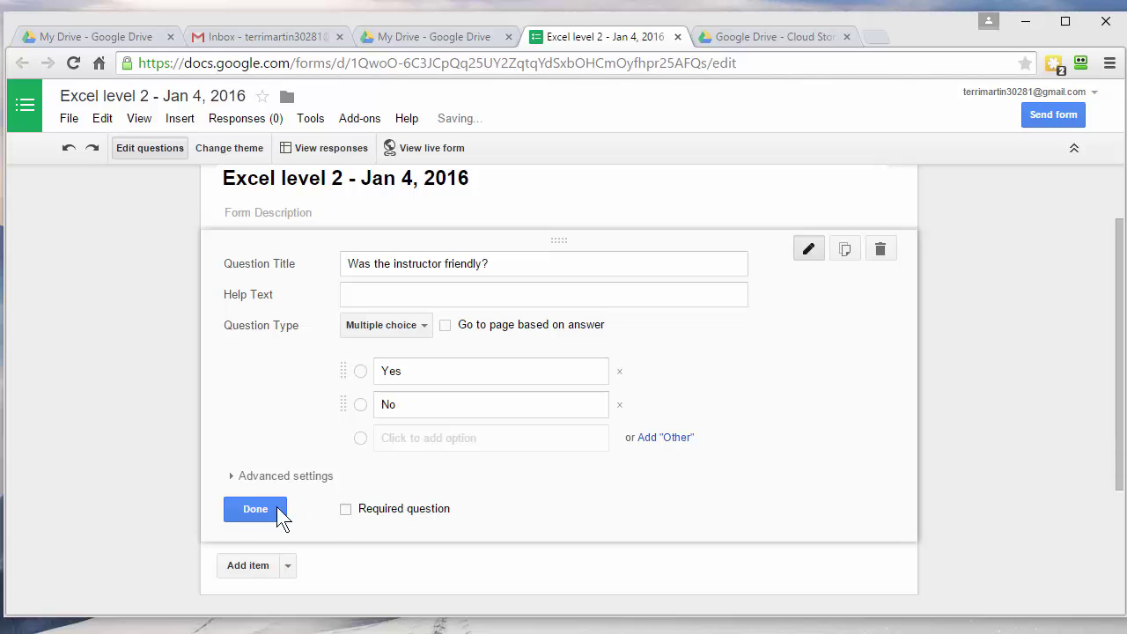
{"action": "left_click", "coordinate": [230, 476]}
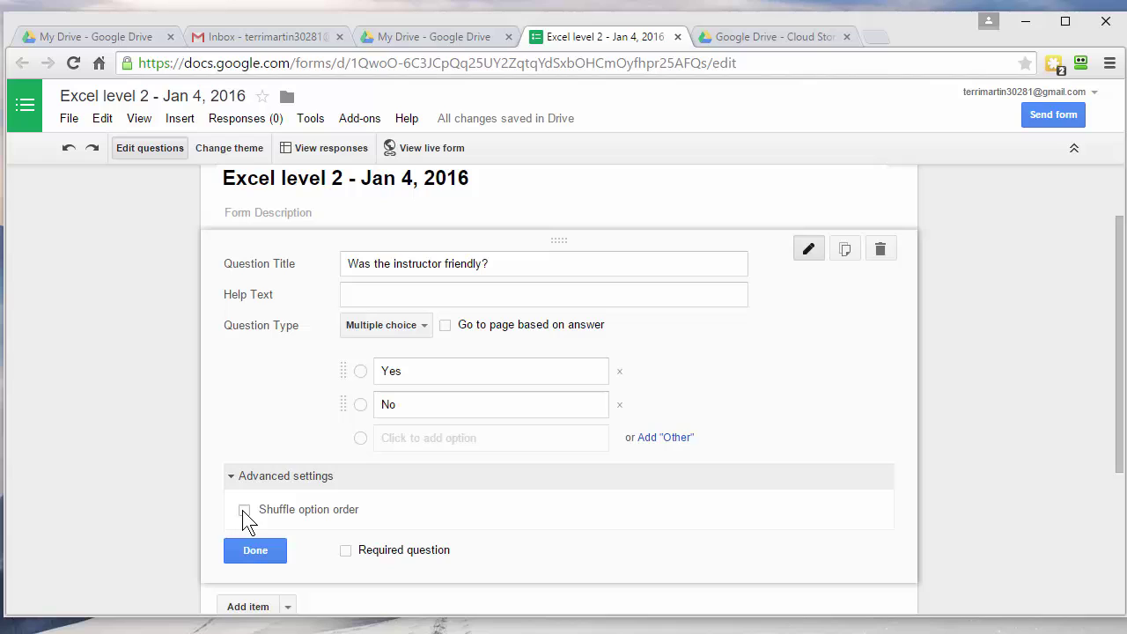
{"action": "left_click", "coordinate": [245, 511]}
{"action": "left_click", "coordinate": [244, 510]}
Finish the first question and add a duplicate of it titled "Was the instructor knowledgeable?".
{"action": "left_click", "coordinate": [254, 553]}
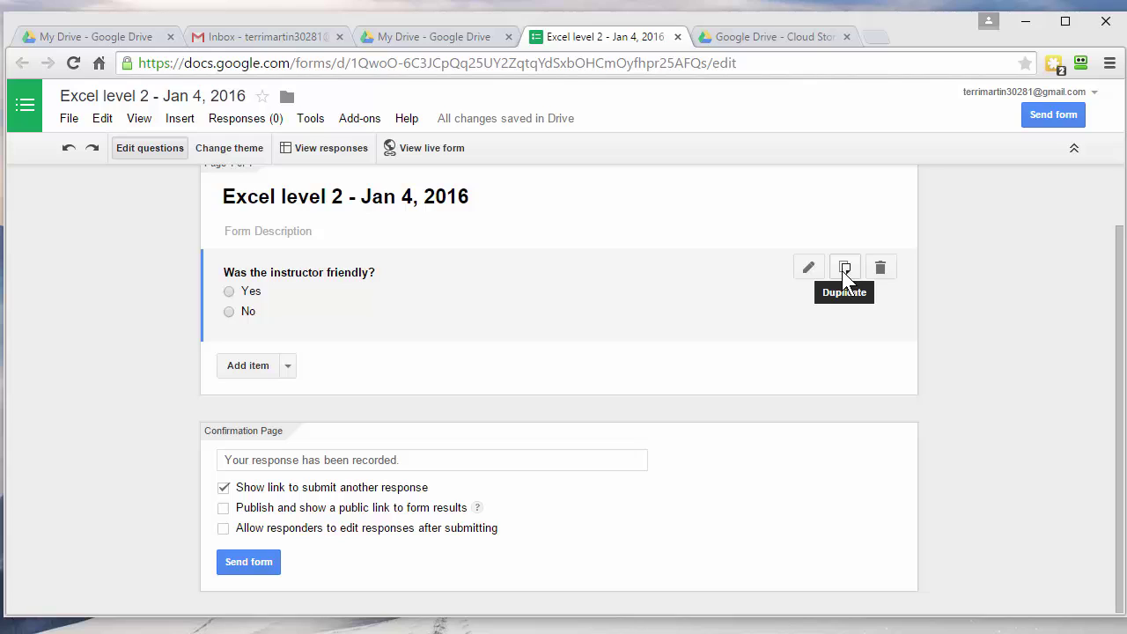
{"action": "left_click", "coordinate": [843, 268]}
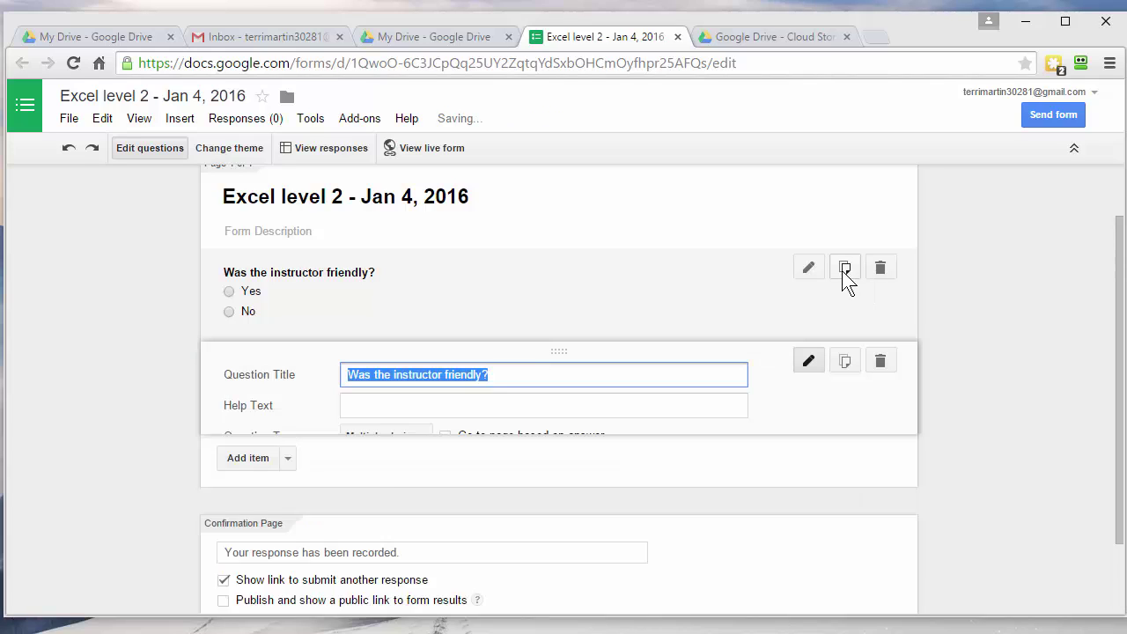
{"action": "double_click", "coordinate": [464, 374]}
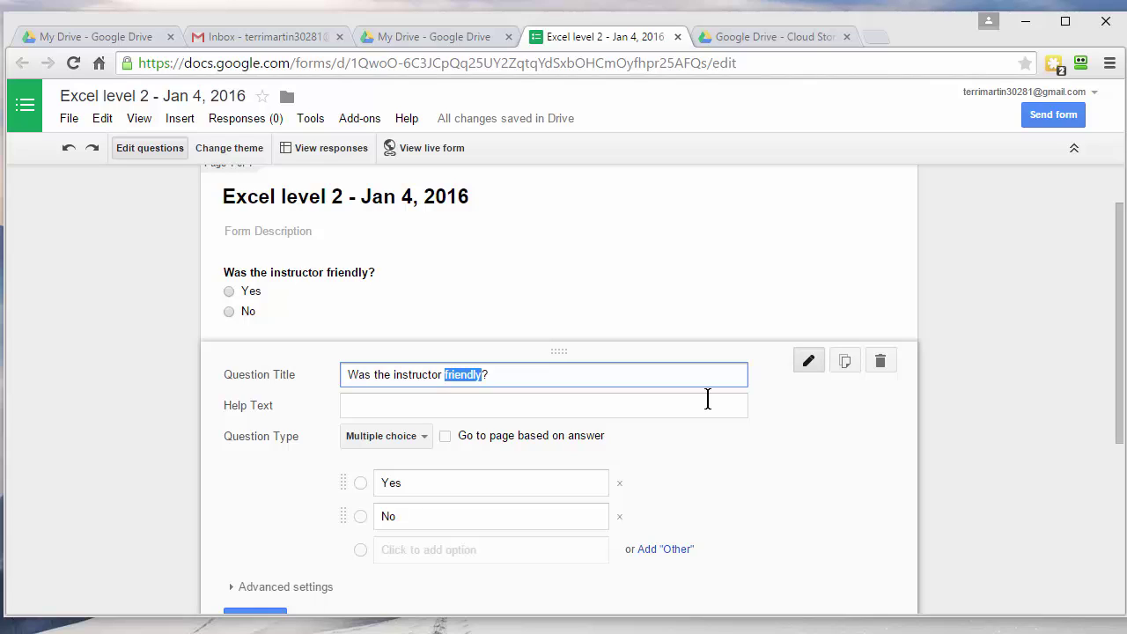
{"action": "type", "text": "knowledgeable"}
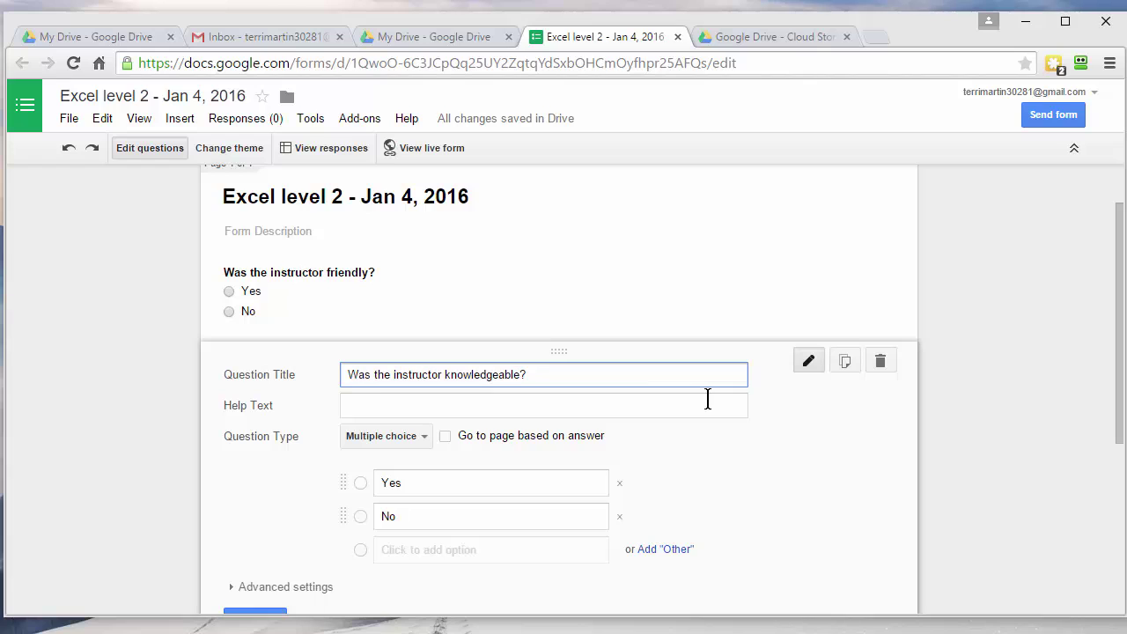
{"action": "scroll", "coordinate": [317, 501], "scroll_direction": "down", "scroll_amount": 1}
{"action": "left_click", "coordinate": [259, 535]}
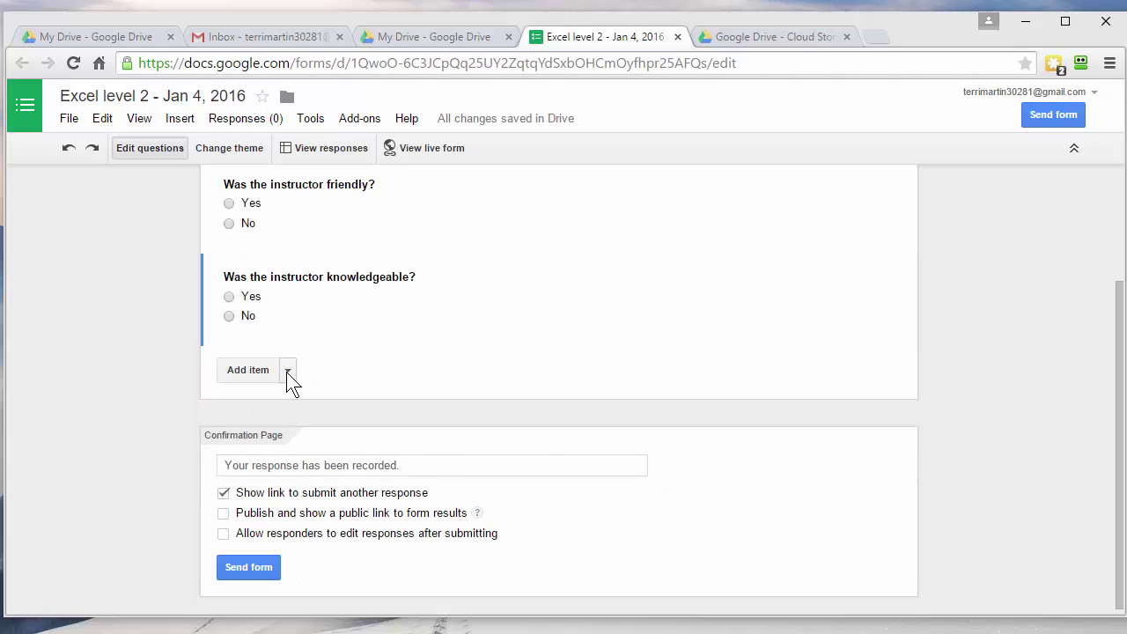
Add a Checkboxes question below the existing ones, titled "What did you learn today?".
{"action": "left_click", "coordinate": [286, 371]}
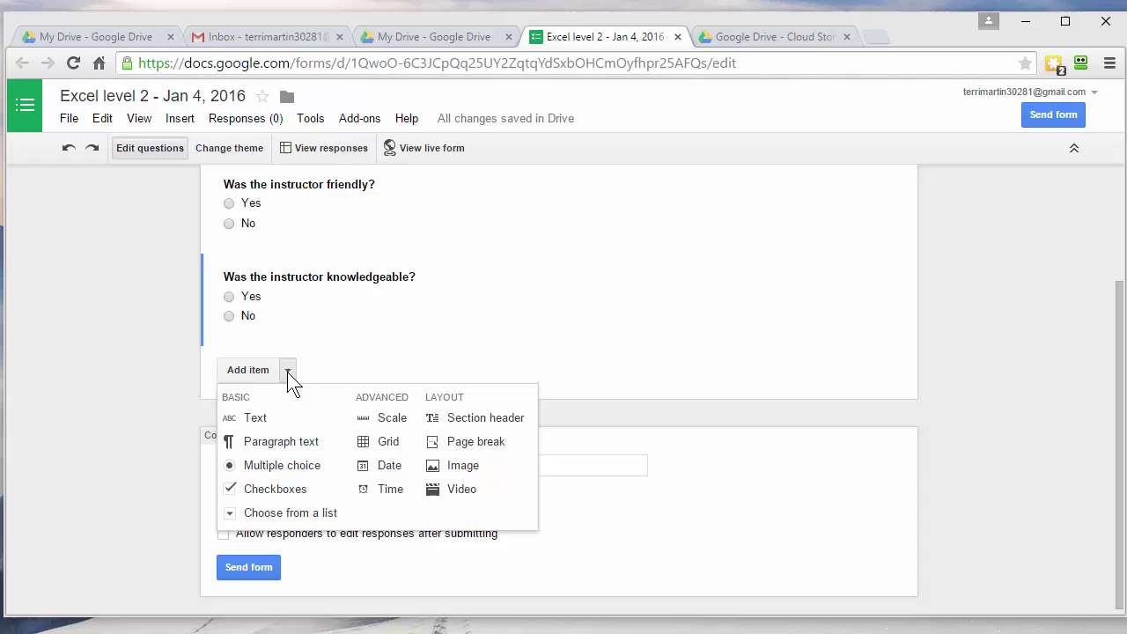
{"action": "left_click", "coordinate": [288, 493]}
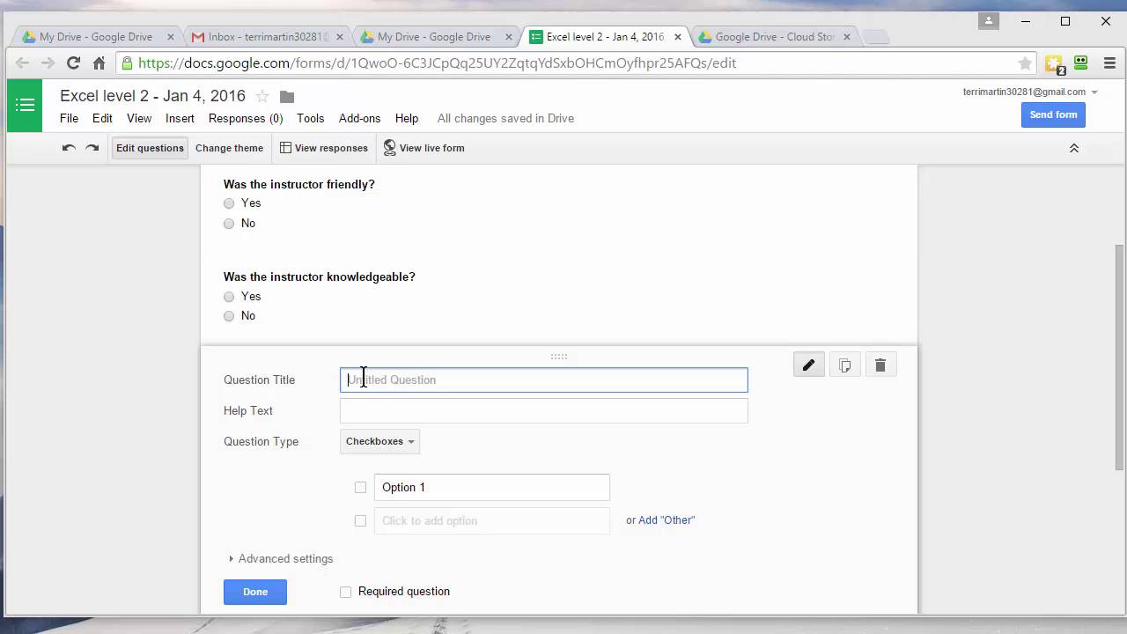
{"action": "type", "text": "Wh"}
{"action": "type", "text": "at did you learn"}
{"action": "type", "text": " tod"}
{"action": "key", "text": "BackSpace"}
{"action": "type", "text": "toda"}
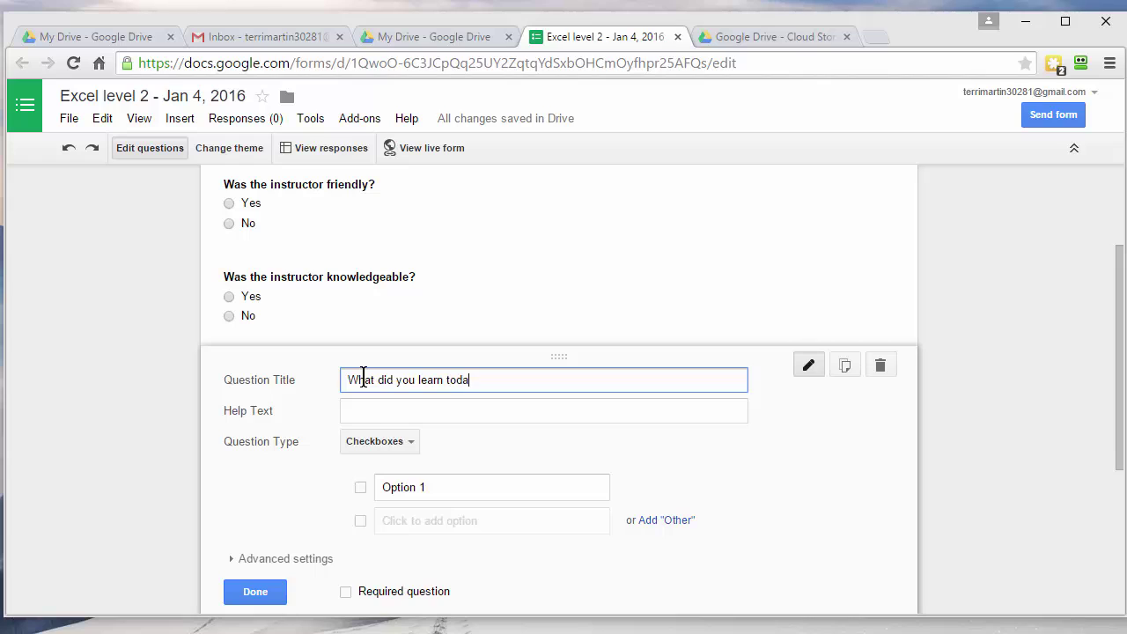
Enter the checkbox options "Charts", "Functions", "PT" and "Cond Formatting" for the learning question.
{"action": "left_click", "coordinate": [449, 490]}
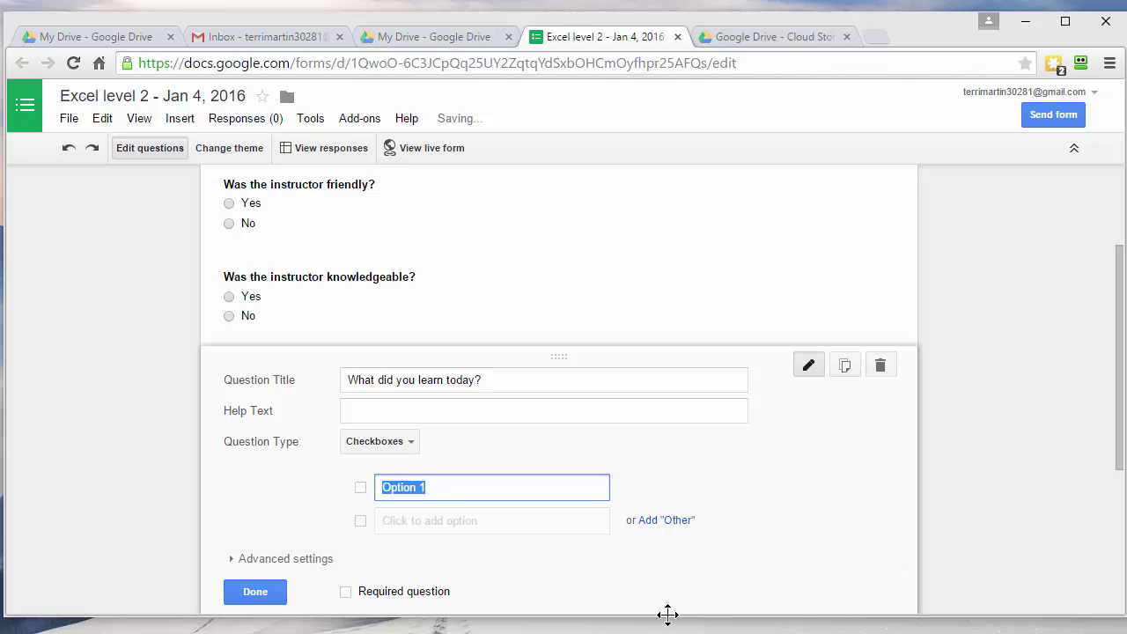
{"action": "type", "text": "Char"}
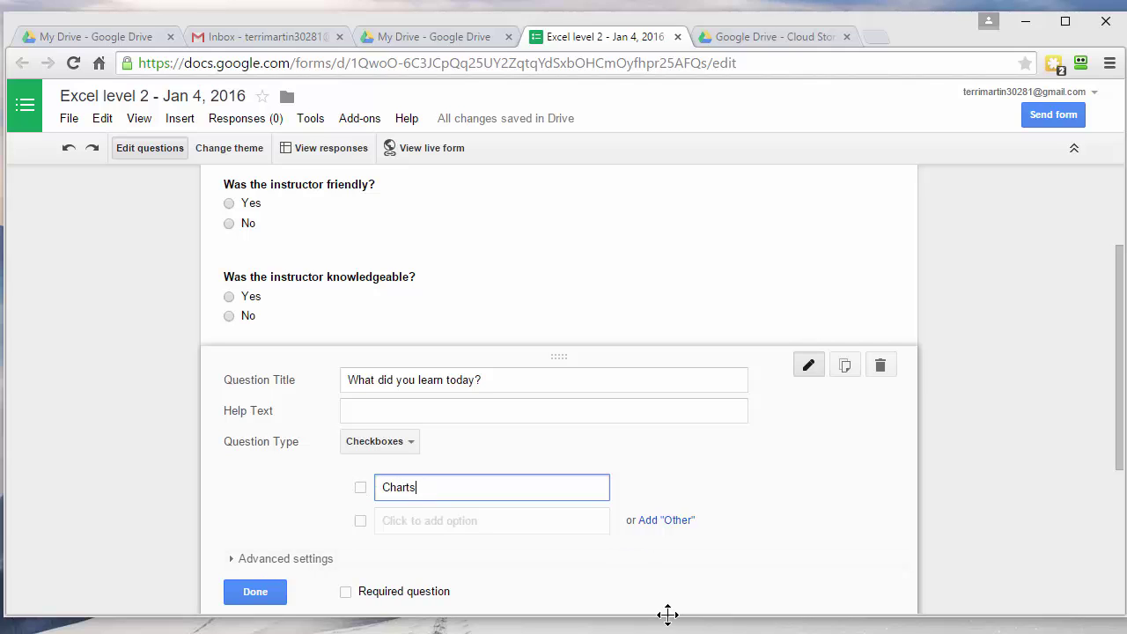
{"action": "type", "text": "ts"}
{"action": "key", "text": "Return"}
{"action": "type", "text": "Fu"}
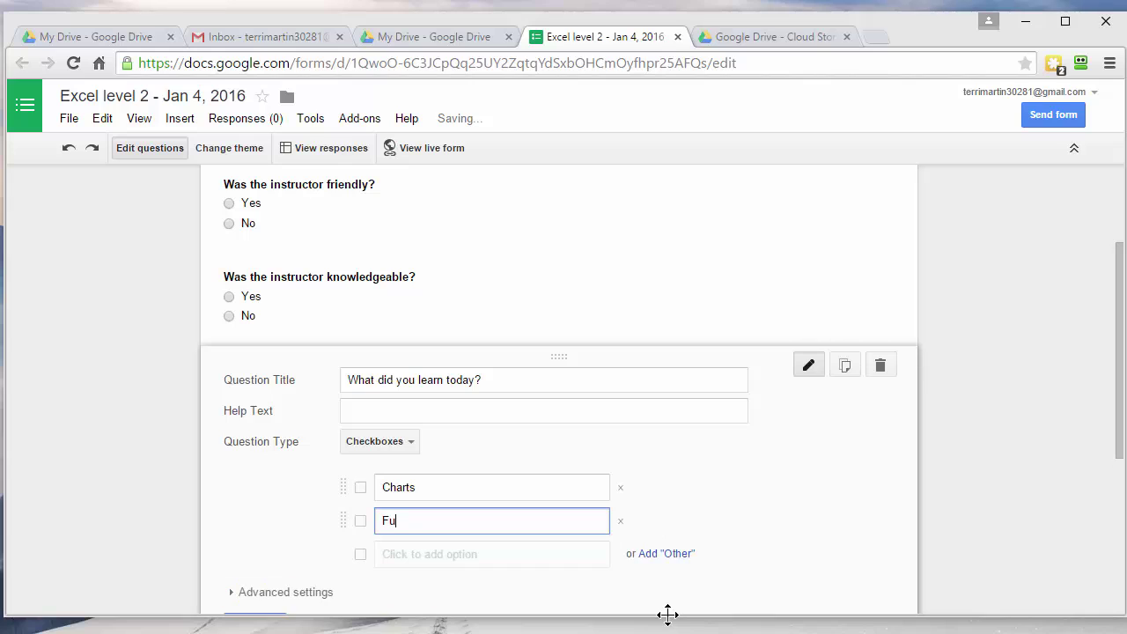
{"action": "type", "text": "nctions"}
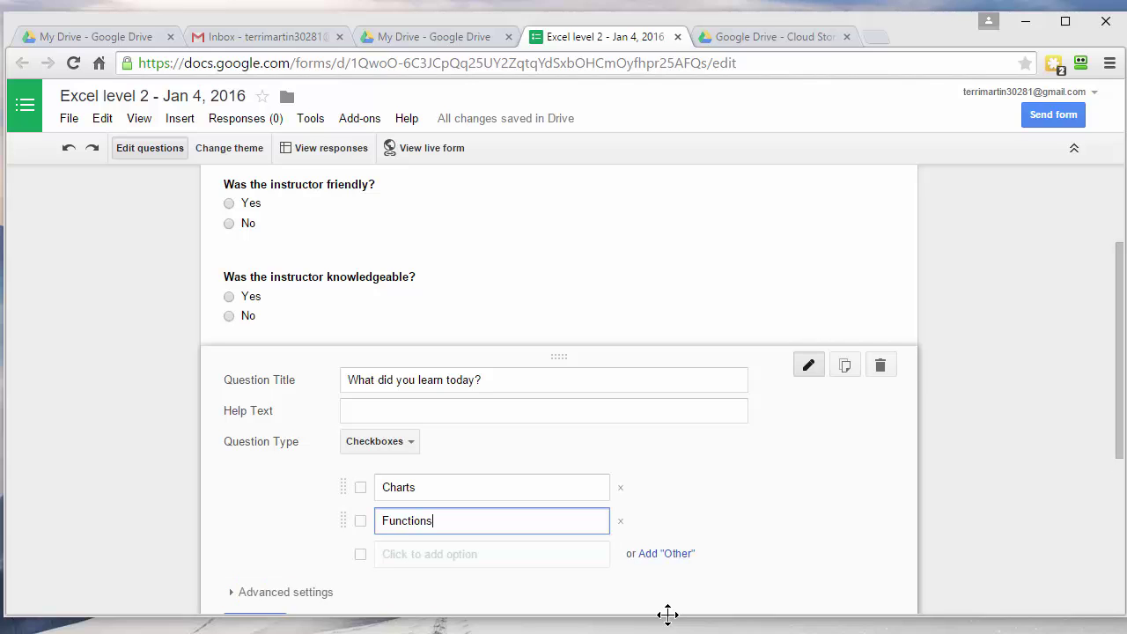
{"action": "key", "text": "Return"}
{"action": "type", "text": "PT"}
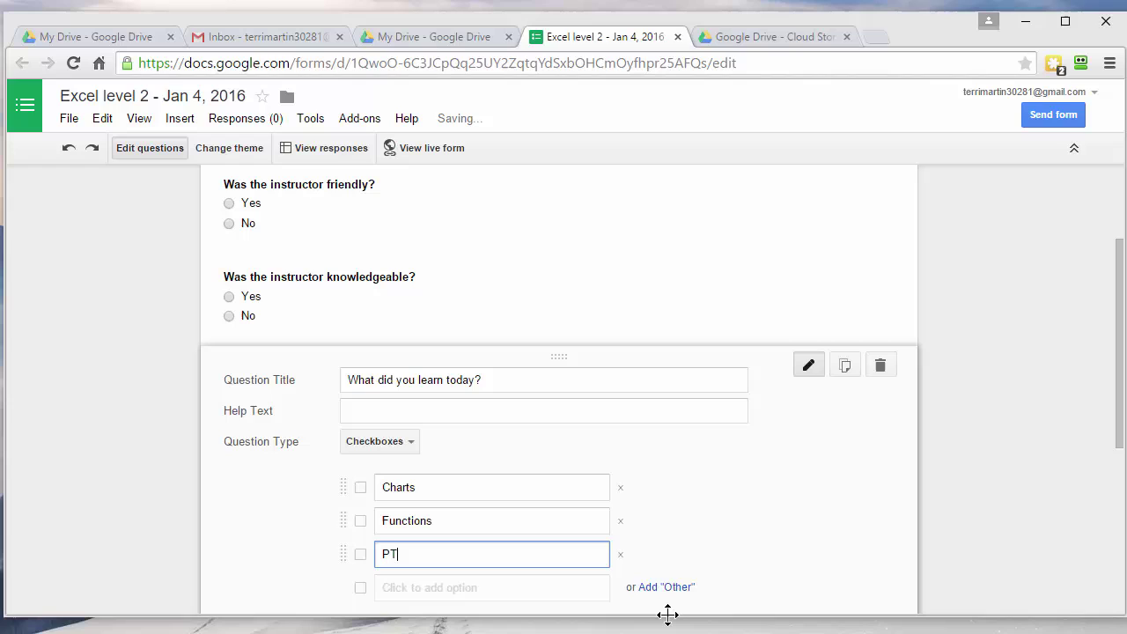
{"action": "key", "text": "Return"}
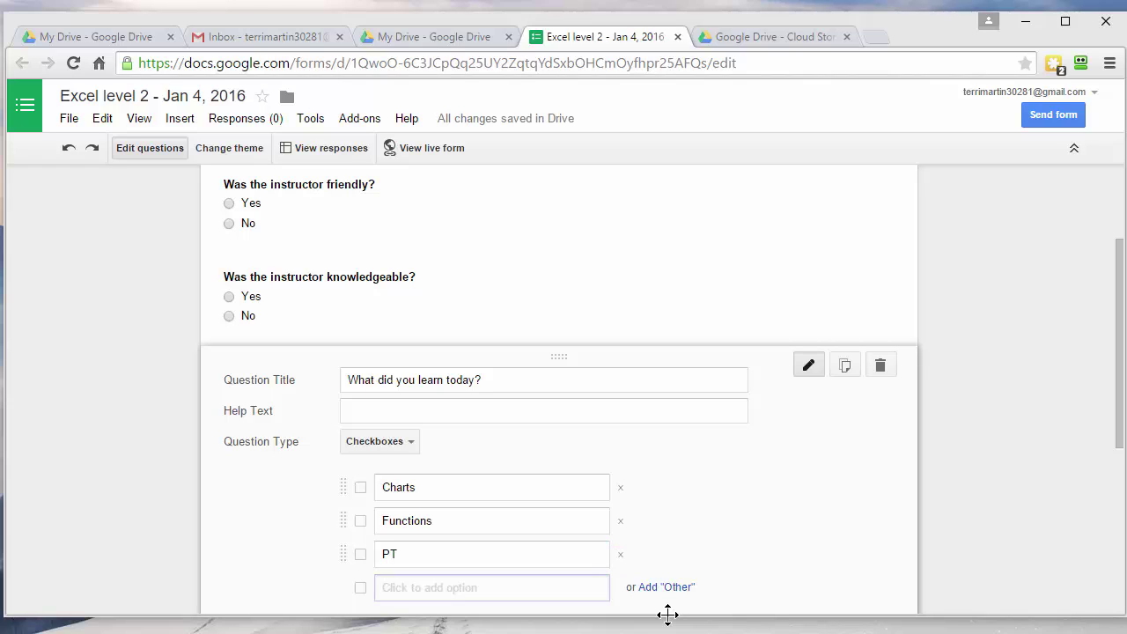
{"action": "type", "text": "Cond"}
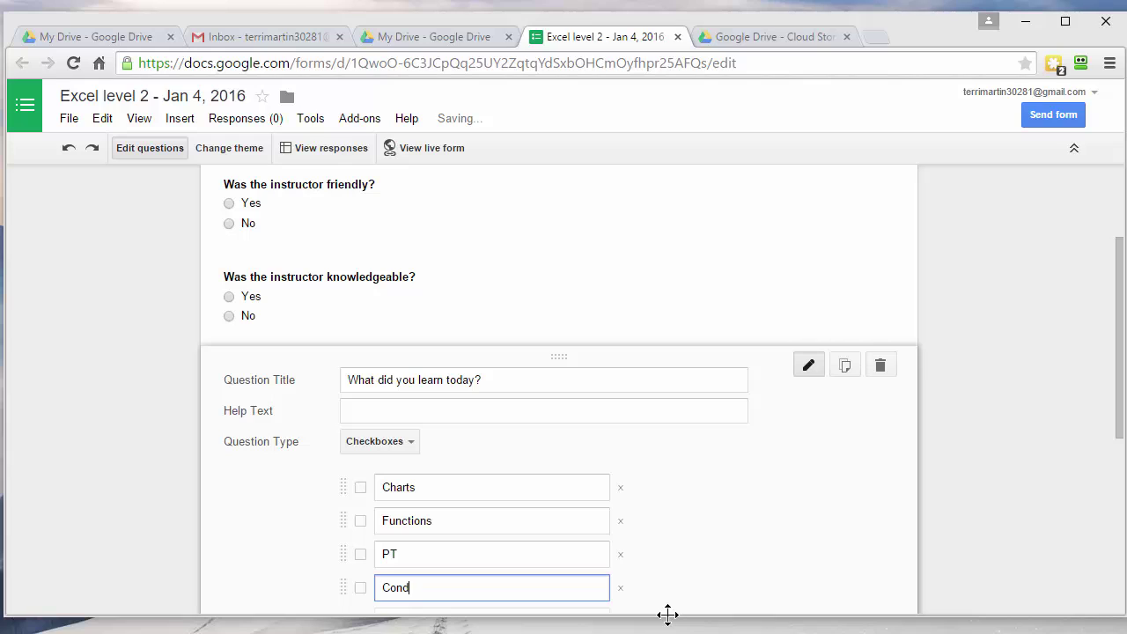
{"action": "type", "text": " Formatting"}
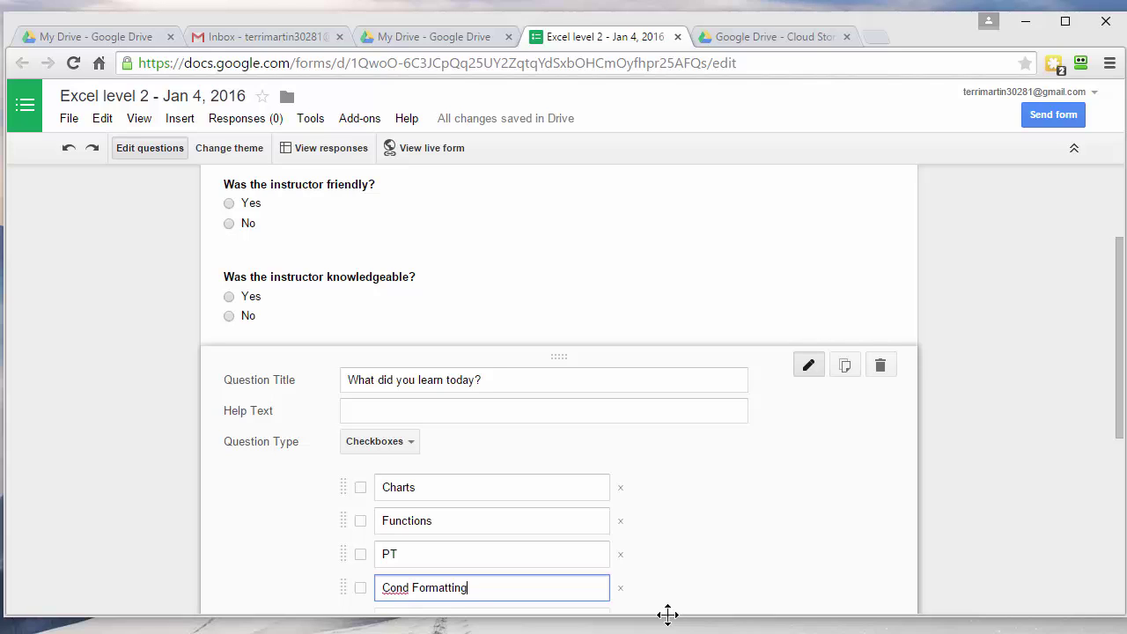
Look over the advanced settings of the "What did you learn today?" question and finish editing it.
{"action": "scroll", "coordinate": [511, 554], "scroll_direction": "down", "scroll_amount": 2}
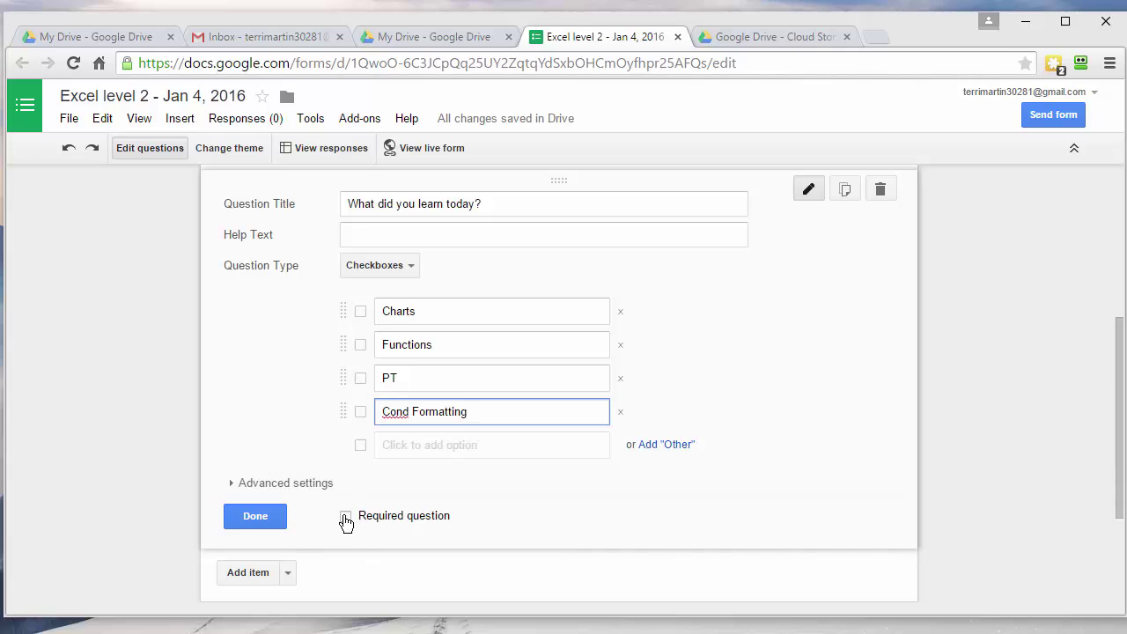
{"action": "left_click", "coordinate": [248, 485]}
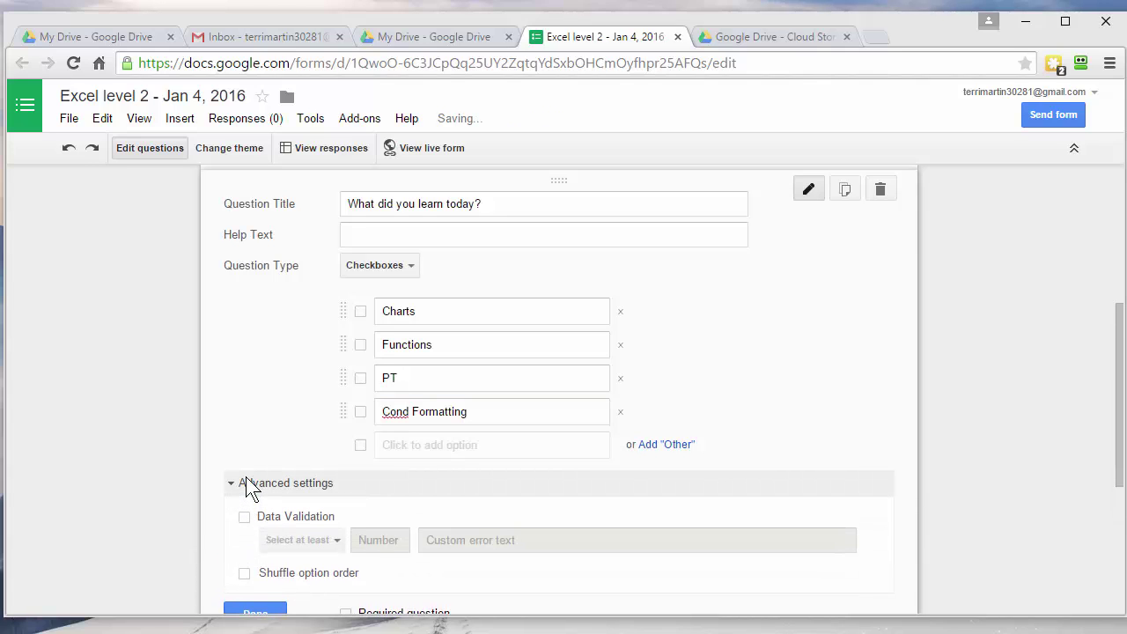
{"action": "left_click", "coordinate": [250, 484]}
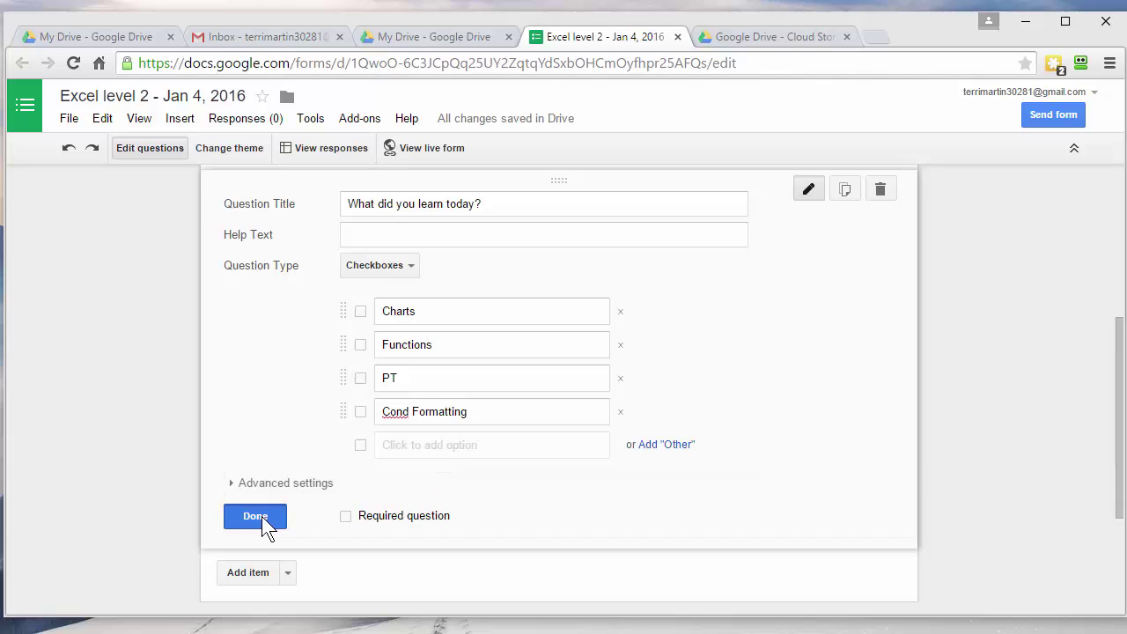
{"action": "left_click", "coordinate": [255, 517]}
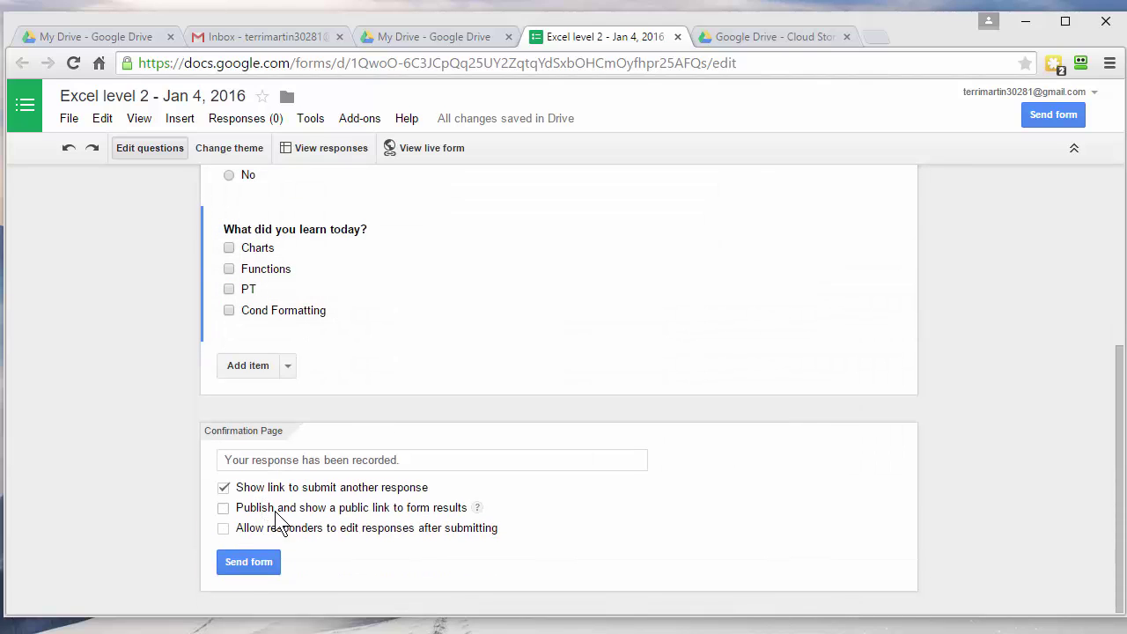
Submit a test response in the live form with "Yes" for both instructor questions plus "Functions" and "PT", and return to the form editor.
{"action": "scroll", "coordinate": [387, 361], "scroll_direction": "up", "scroll_amount": 4}
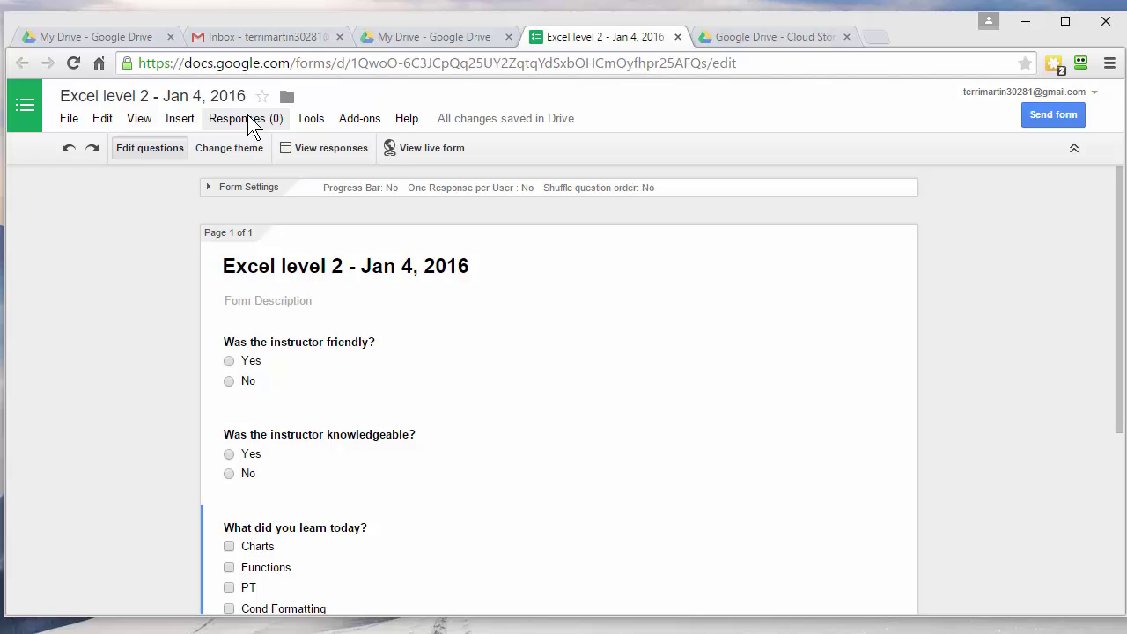
{"action": "left_click", "coordinate": [429, 152]}
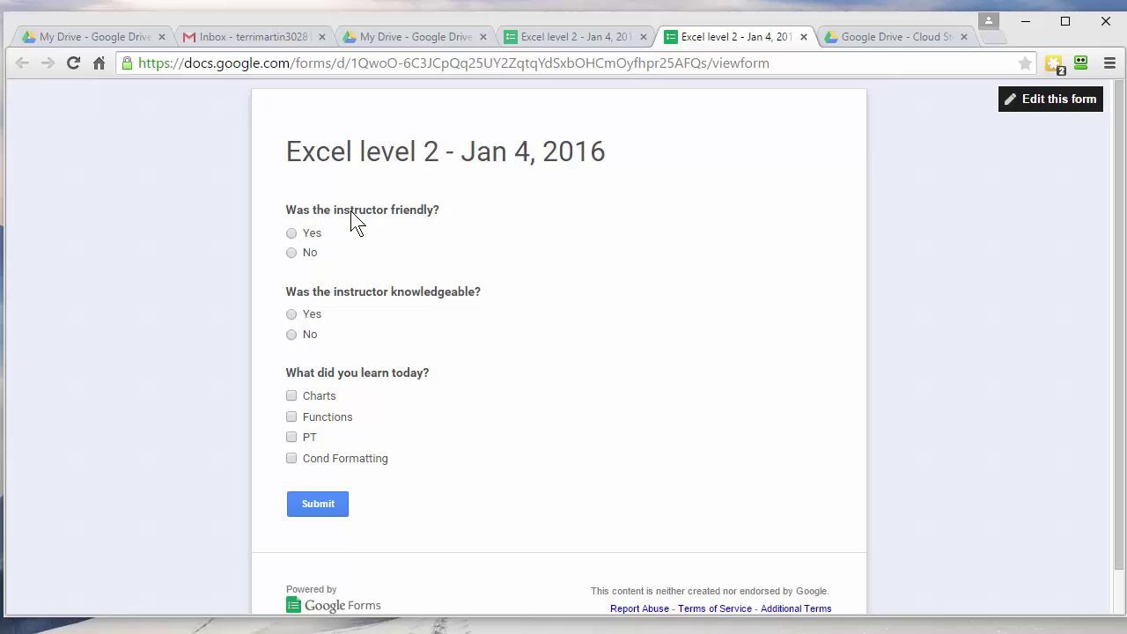
{"action": "left_click", "coordinate": [291, 232]}
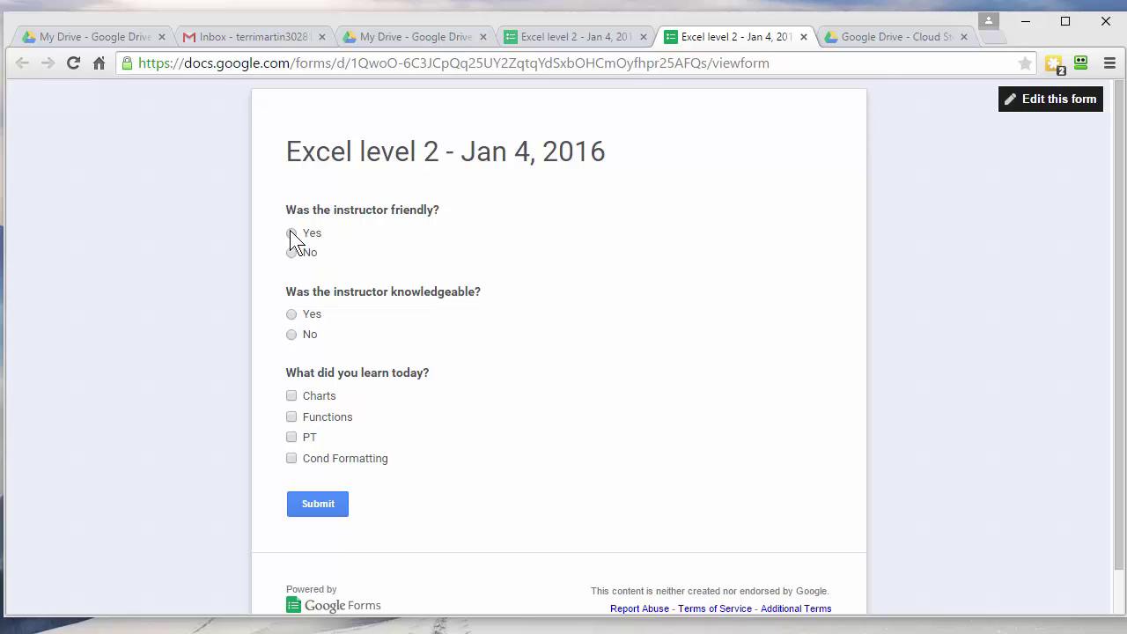
{"action": "left_click", "coordinate": [293, 315]}
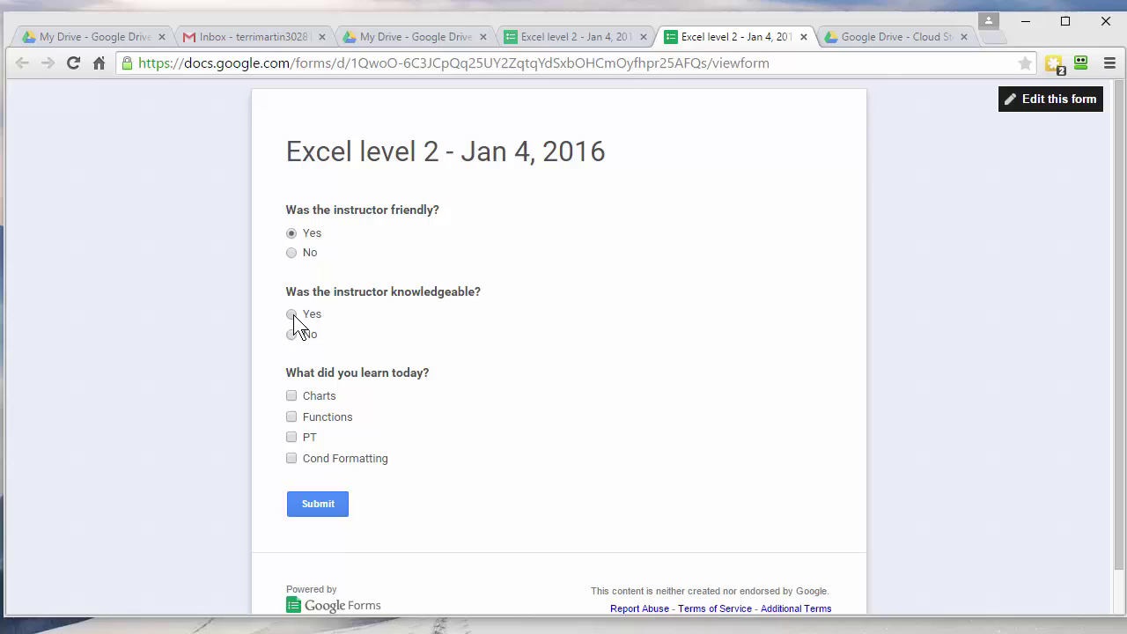
{"action": "left_click", "coordinate": [292, 416]}
{"action": "left_click", "coordinate": [291, 437]}
{"action": "left_click", "coordinate": [314, 505]}
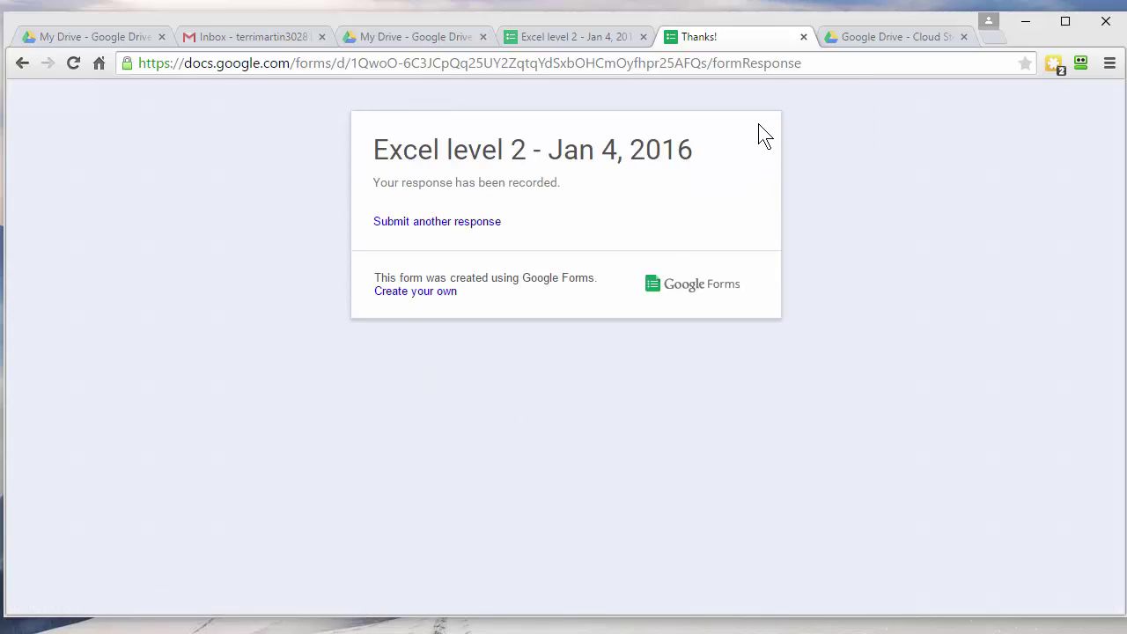
{"action": "left_click", "coordinate": [803, 37]}
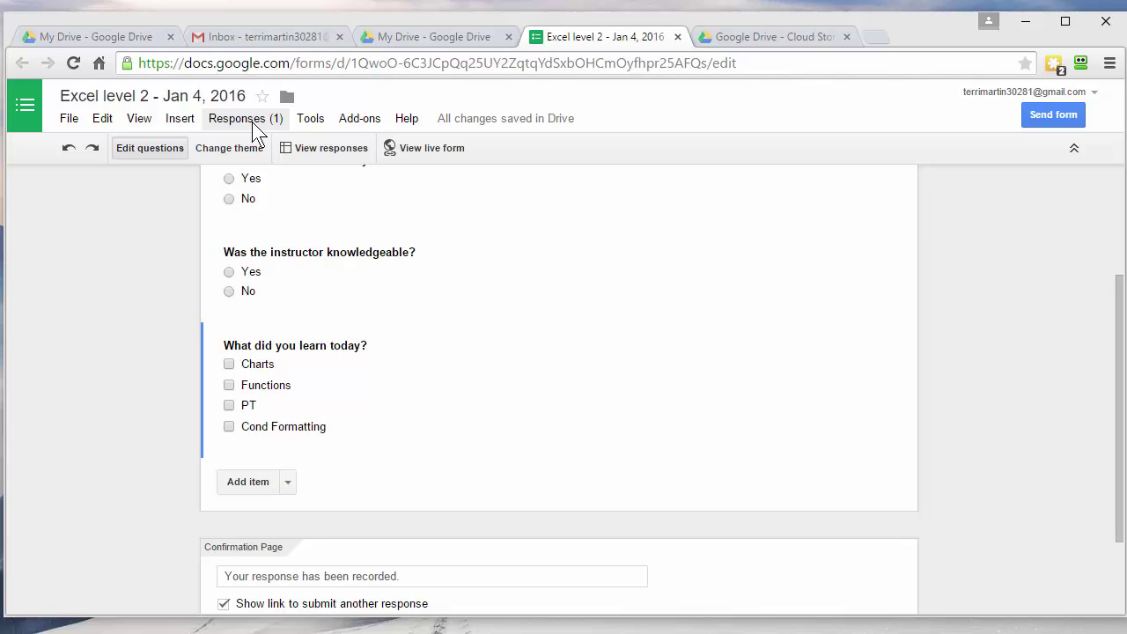
Add a Scale question below the learning question, titled "Overall rate this class".
{"action": "scroll", "coordinate": [385, 367], "scroll_direction": "down", "scroll_amount": 2}
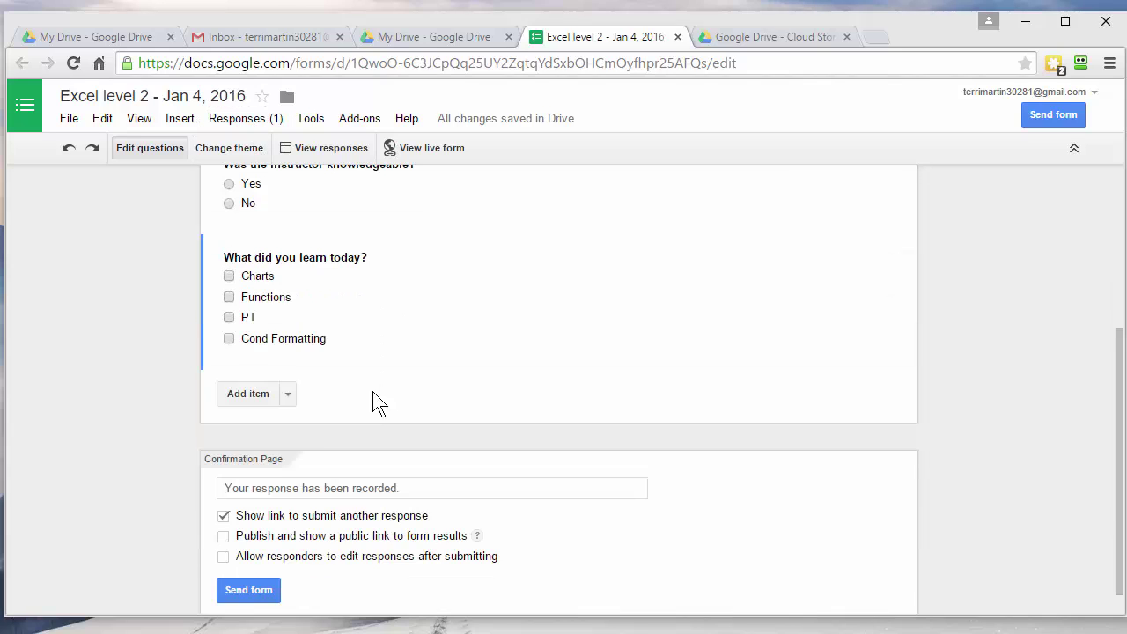
{"action": "left_click", "coordinate": [286, 395]}
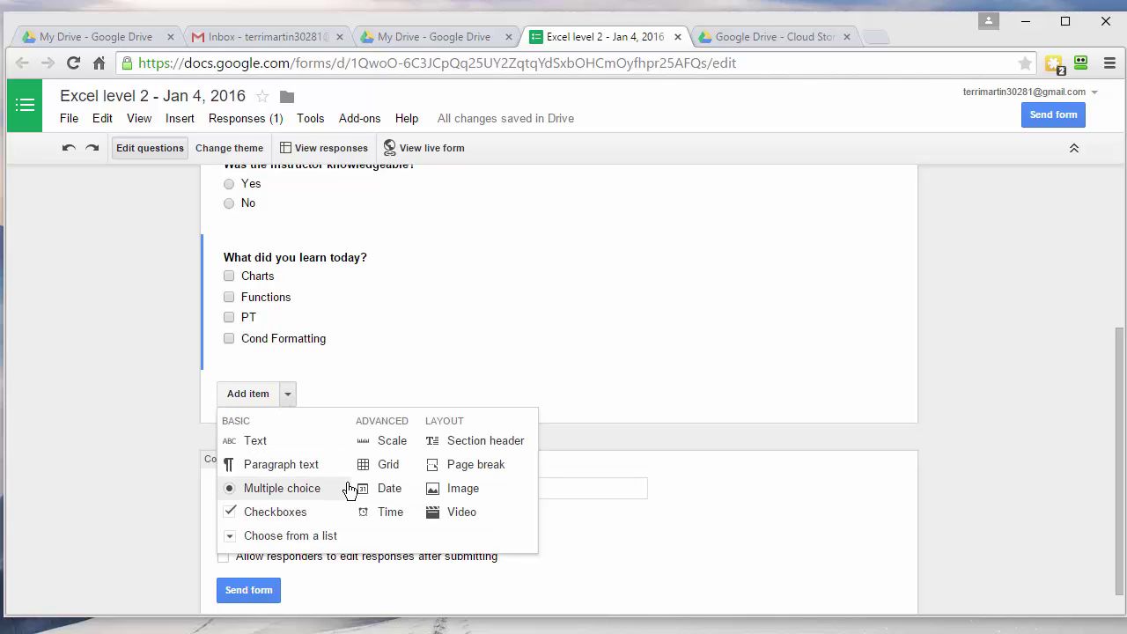
{"action": "left_click", "coordinate": [390, 441]}
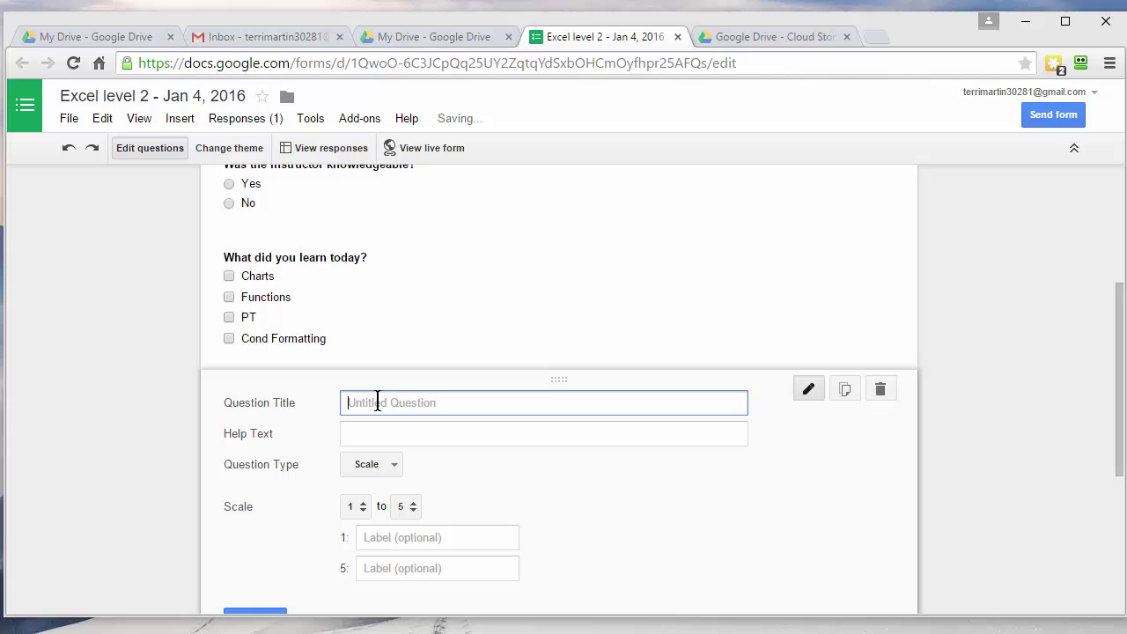
{"action": "type", "text": "Over"}
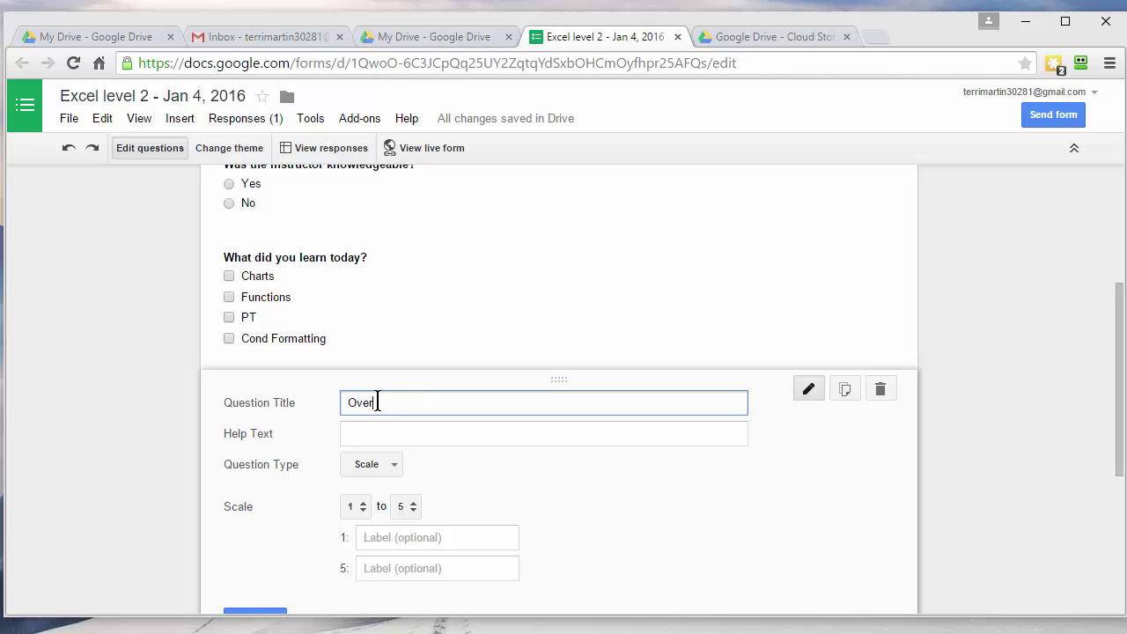
{"action": "type", "text": "all rate this class"}
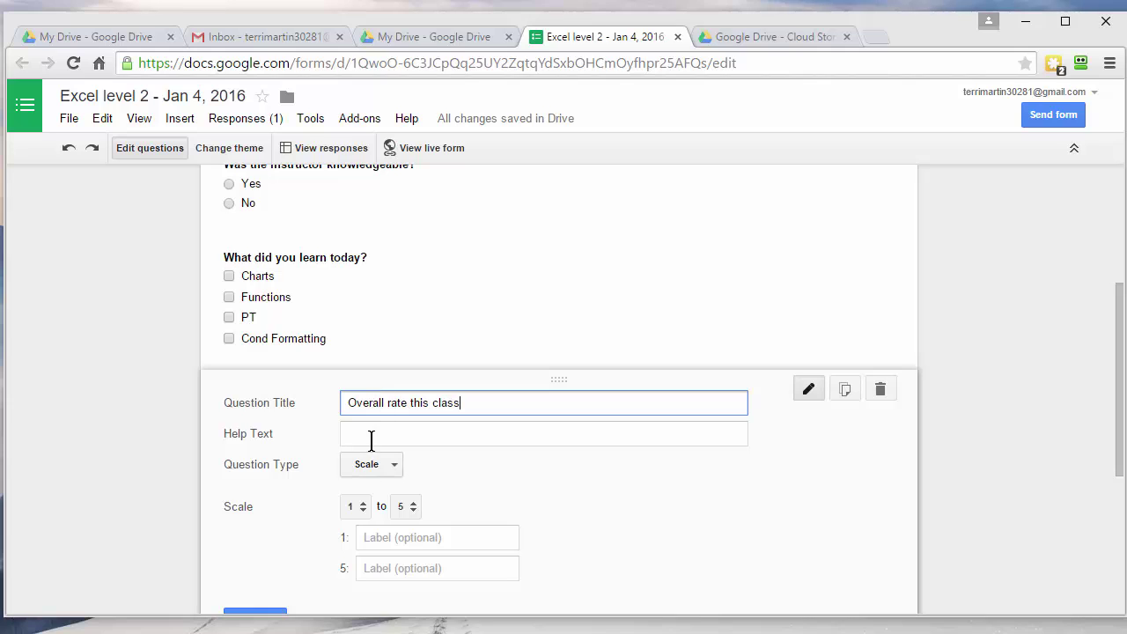
Keep the rating scale at 1 to 5, label 1 as "Awful" and 5 as "Exceptional", and finish the question.
{"action": "left_click", "coordinate": [393, 540]}
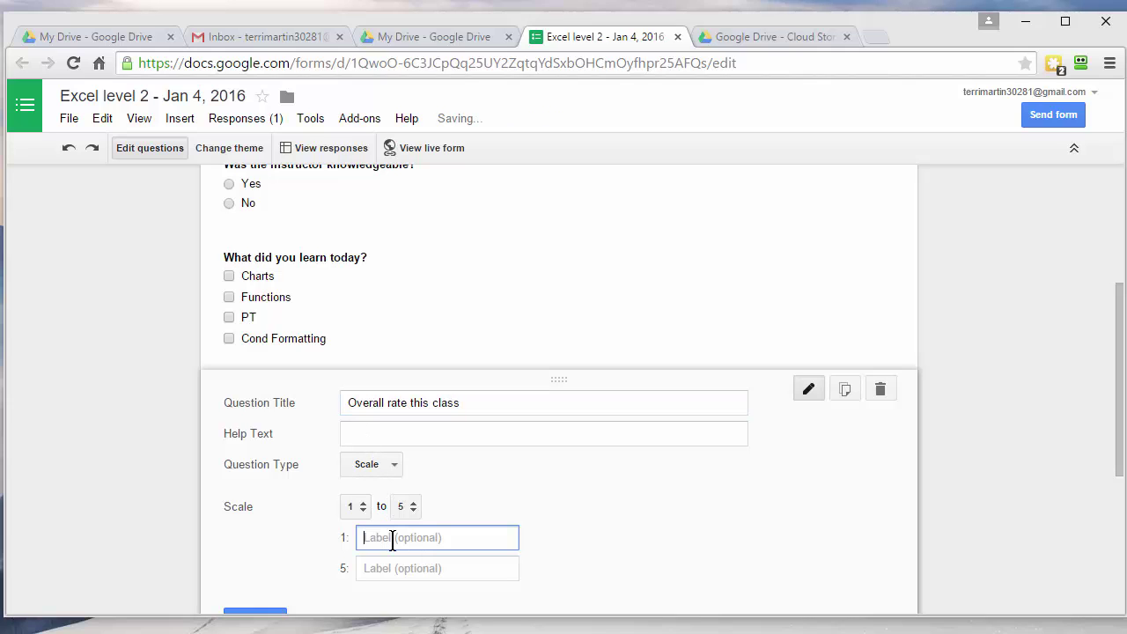
{"action": "left_click", "coordinate": [410, 508]}
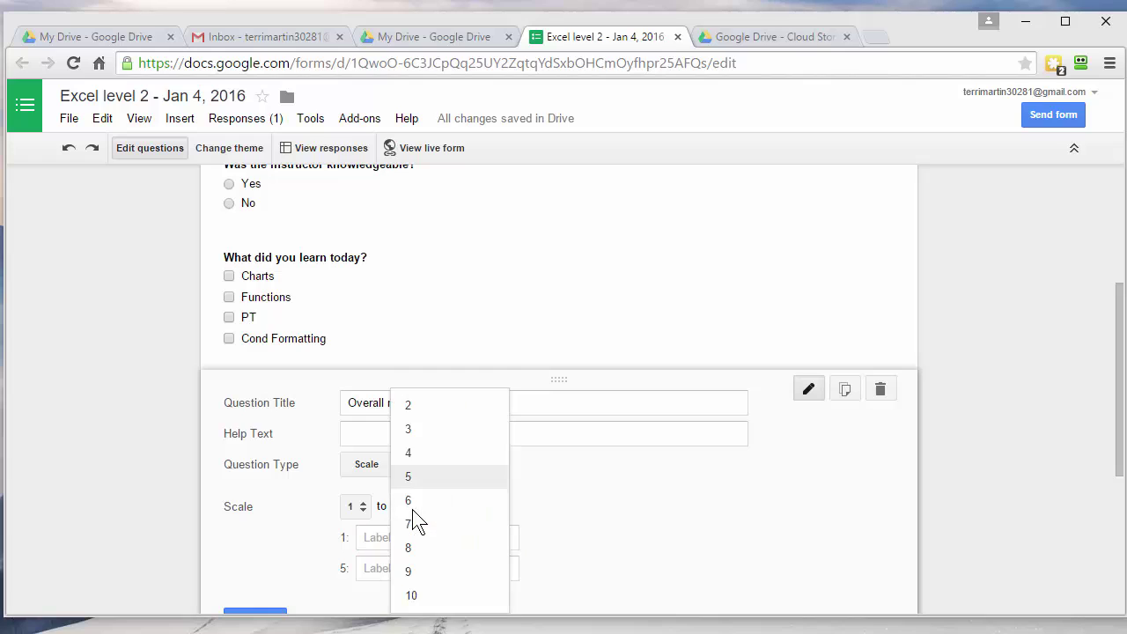
{"action": "left_click", "coordinate": [426, 478]}
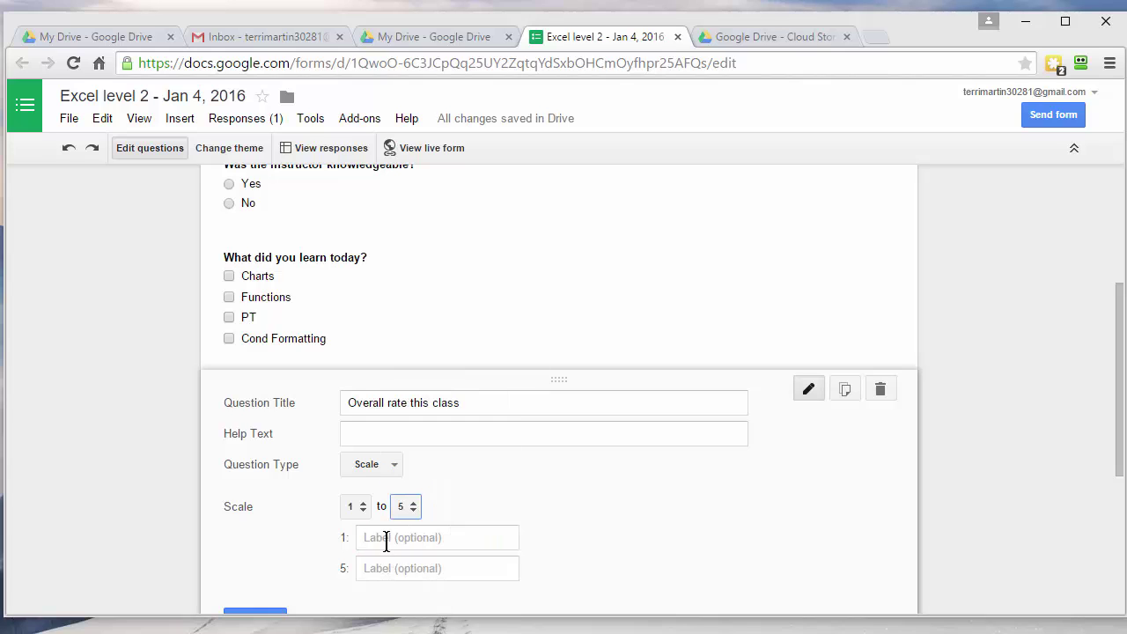
{"action": "left_click", "coordinate": [385, 539]}
{"action": "type", "text": "Awful"}
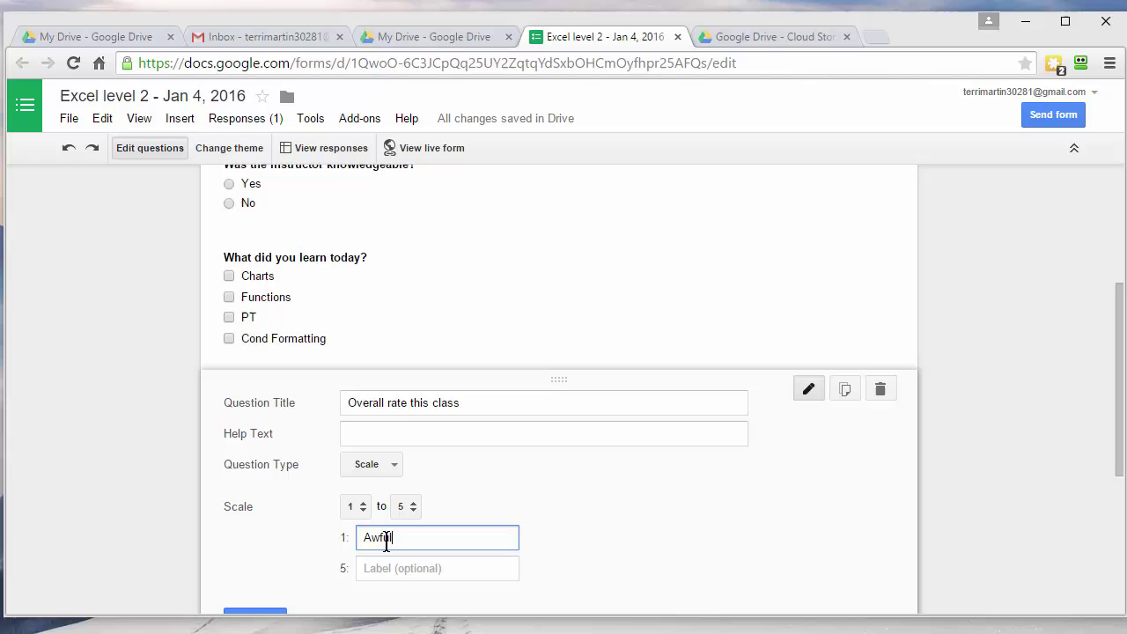
{"action": "key", "text": "Tab"}
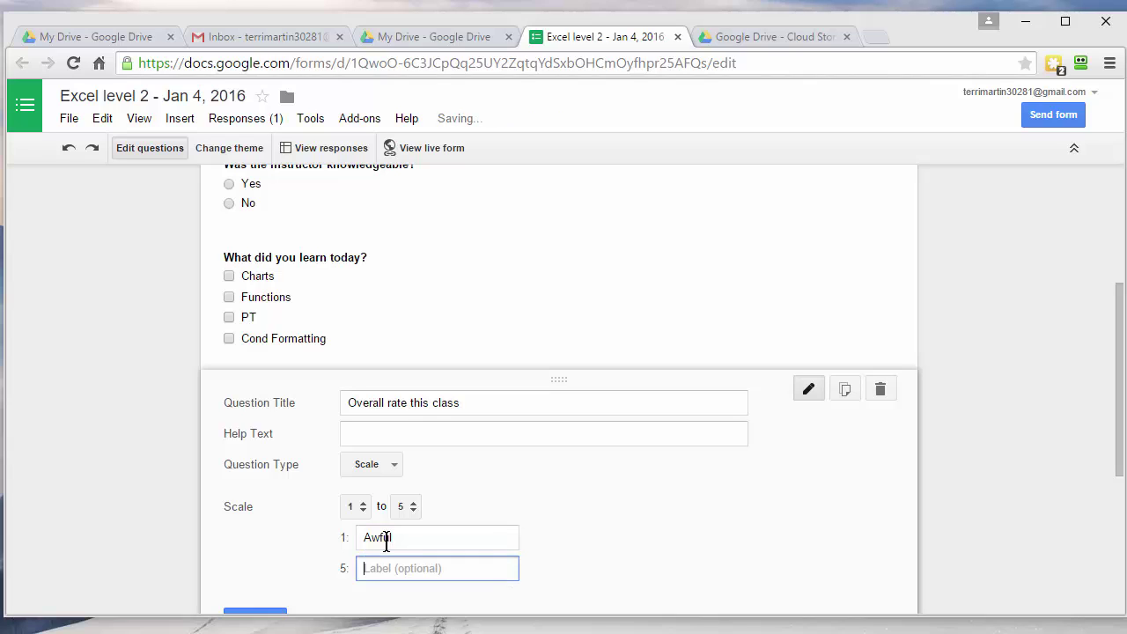
{"action": "type", "text": "Excelpt"}
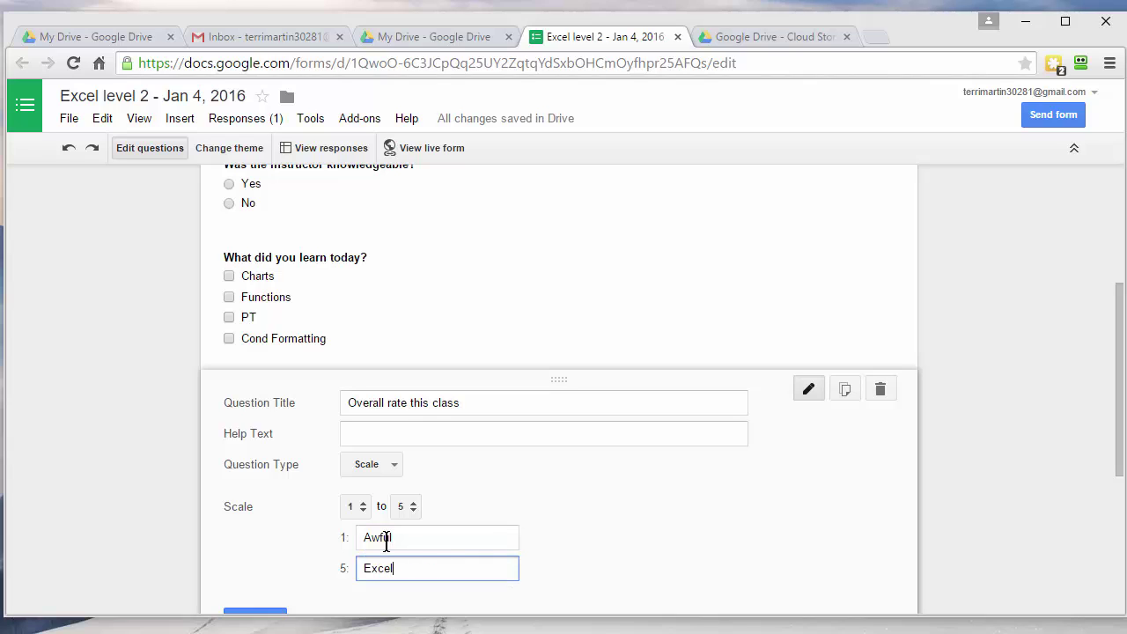
{"action": "key", "text": "BackSpace"}
{"action": "key", "text": "BackSpace"}
{"action": "type", "text": "ptional"}
{"action": "scroll", "coordinate": [441, 501], "scroll_direction": "down", "scroll_amount": 1}
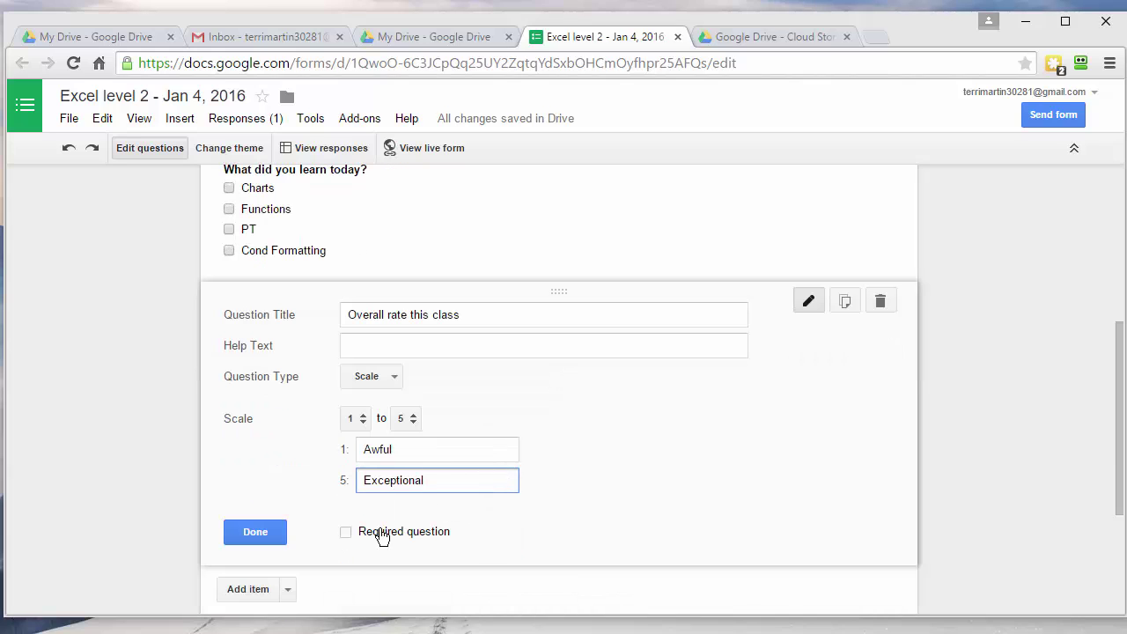
{"action": "left_click", "coordinate": [255, 531]}
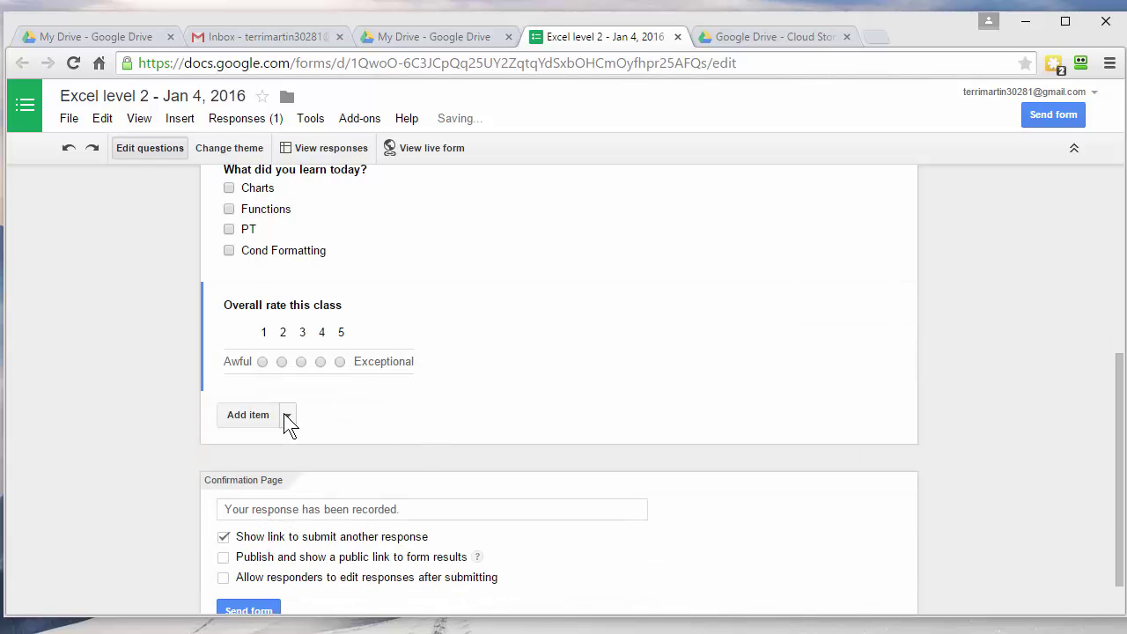
Add a Text question titled "Please type your name" below the rating scale and finish it.
{"action": "left_click", "coordinate": [268, 421]}
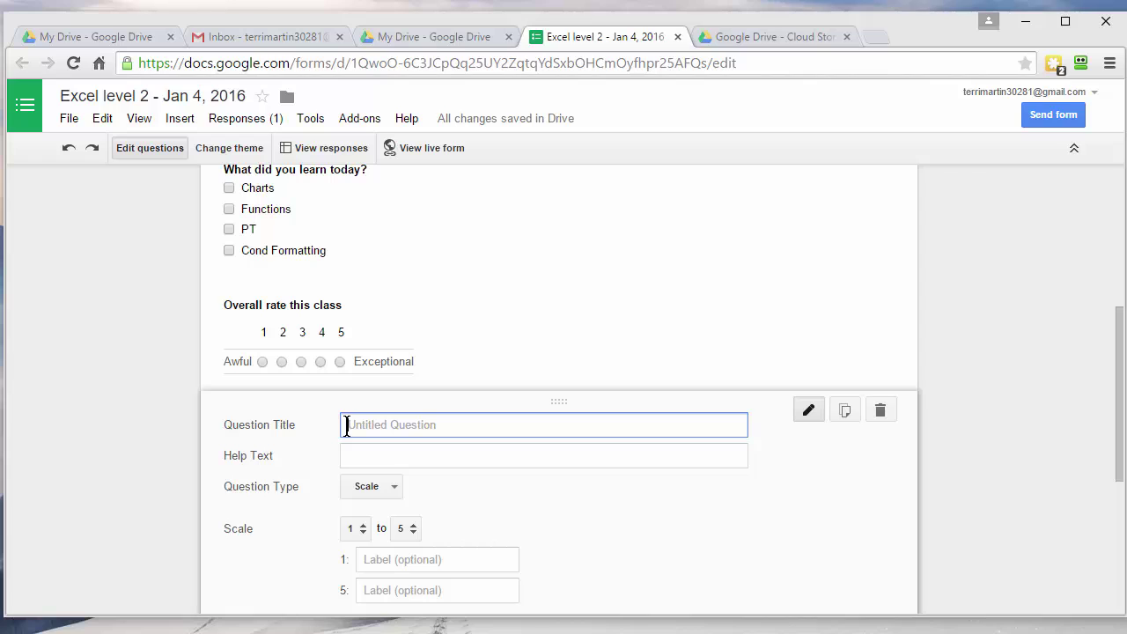
{"action": "type", "text": "Please type your name"}
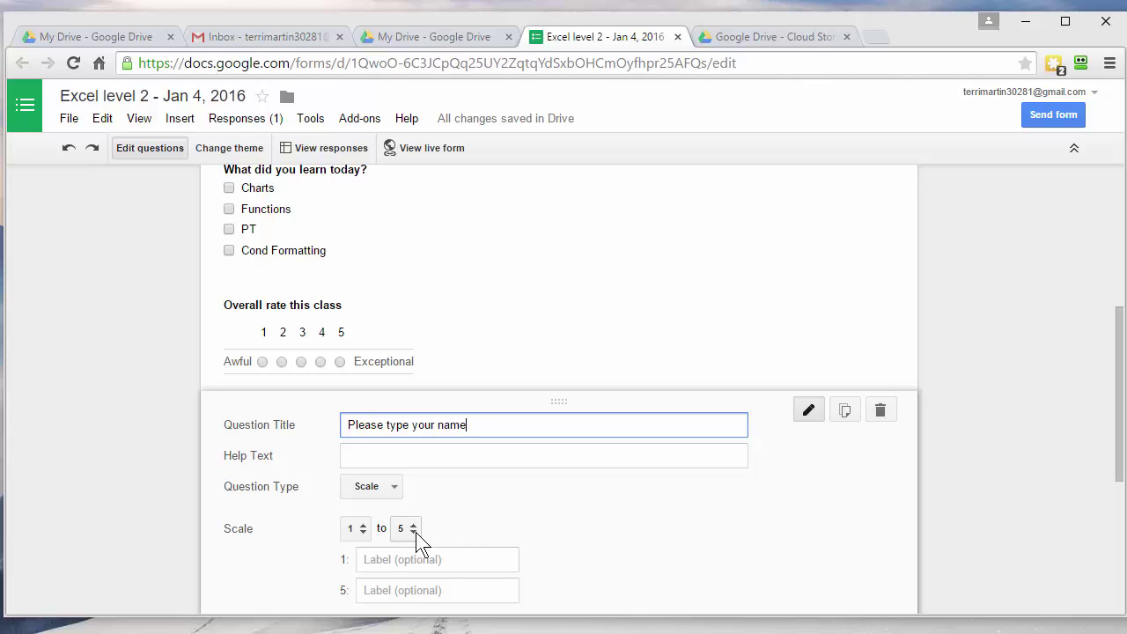
{"action": "left_click", "coordinate": [395, 493]}
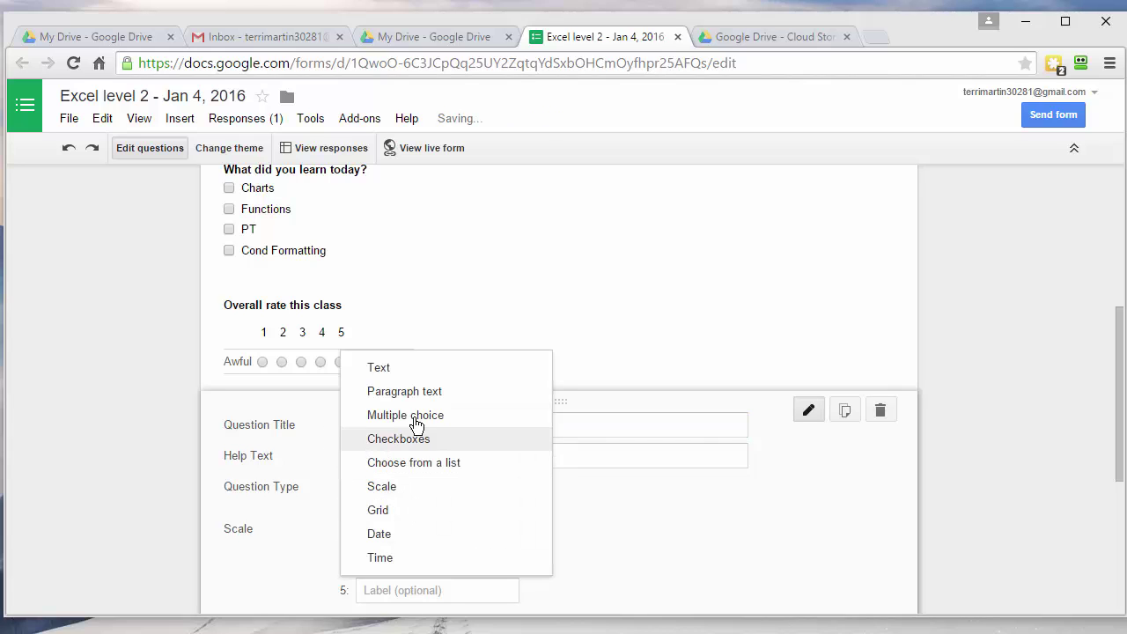
{"action": "left_click", "coordinate": [397, 376]}
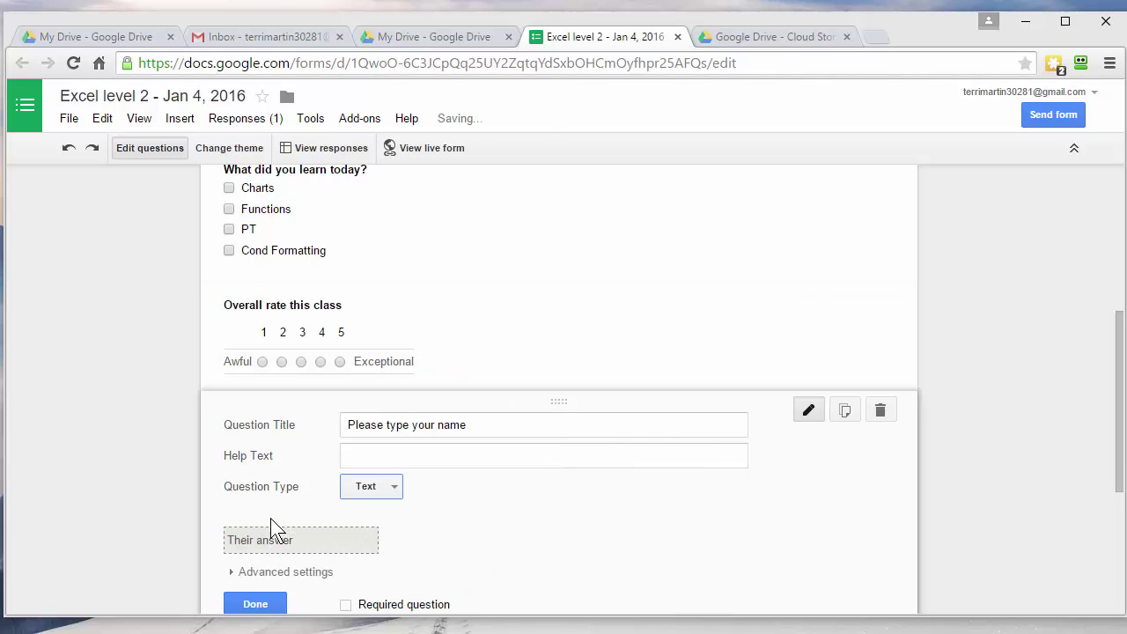
{"action": "scroll", "coordinate": [344, 523], "scroll_direction": "down", "scroll_amount": 1}
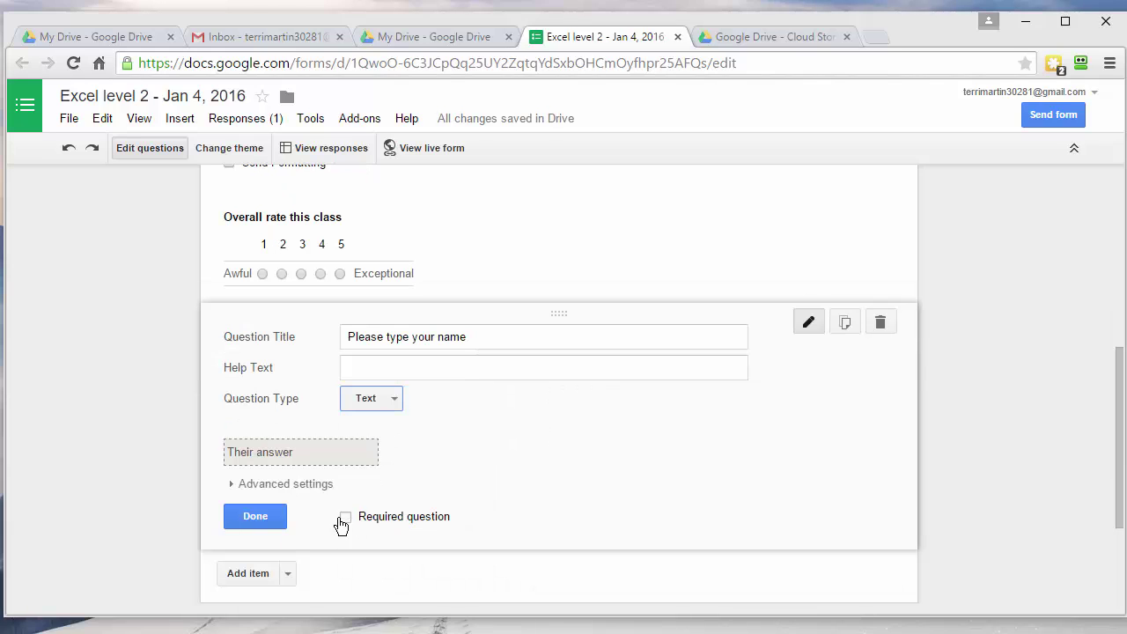
{"action": "left_click", "coordinate": [269, 514]}
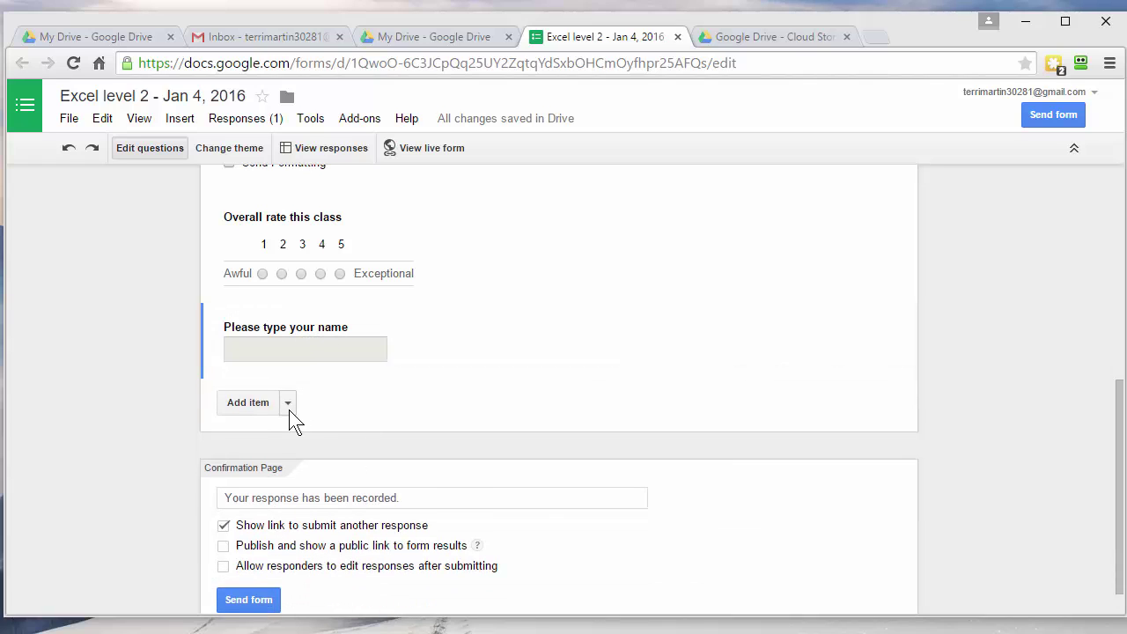
Add a Paragraph text question titled "What did you like best ab class?" below the name question and finish it.
{"action": "left_click", "coordinate": [289, 408]}
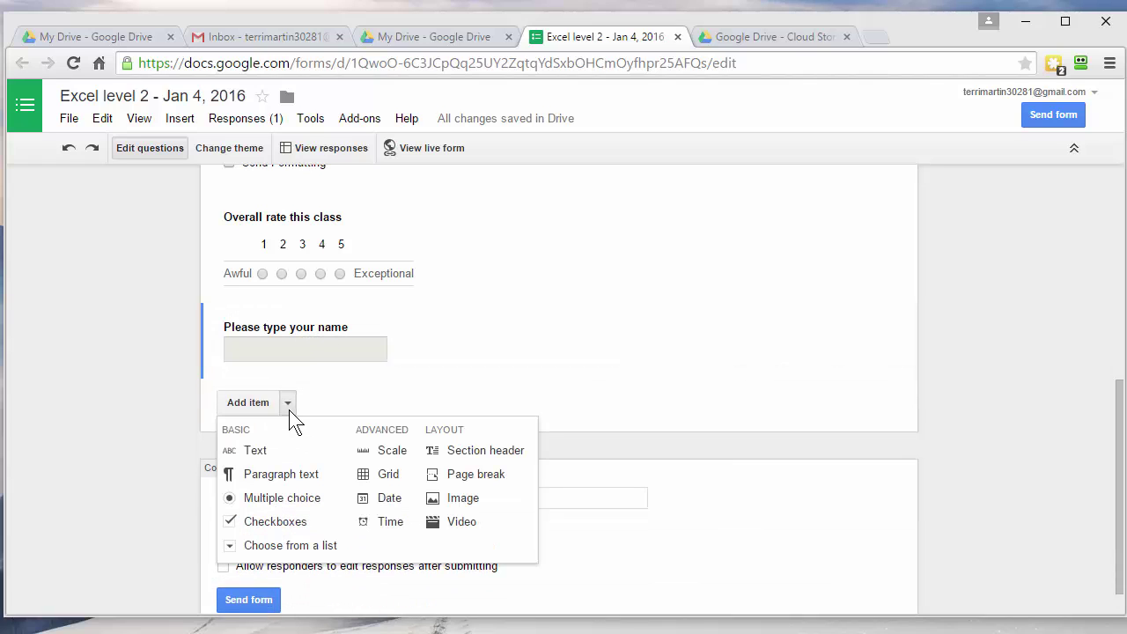
{"action": "left_click", "coordinate": [283, 474]}
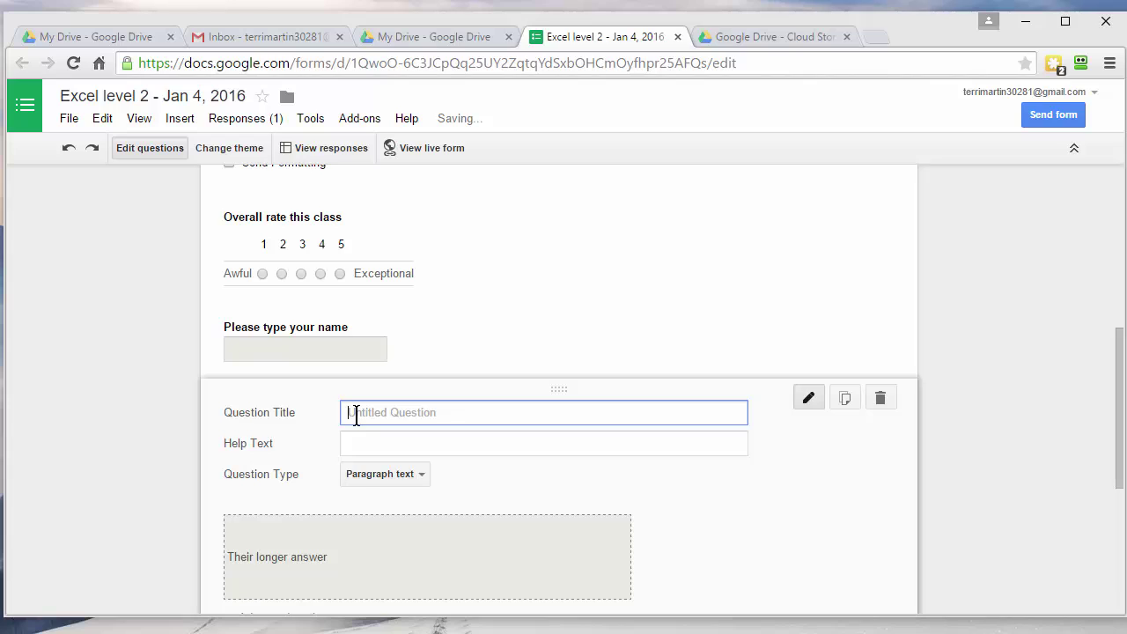
{"action": "type", "text": "What did  y"}
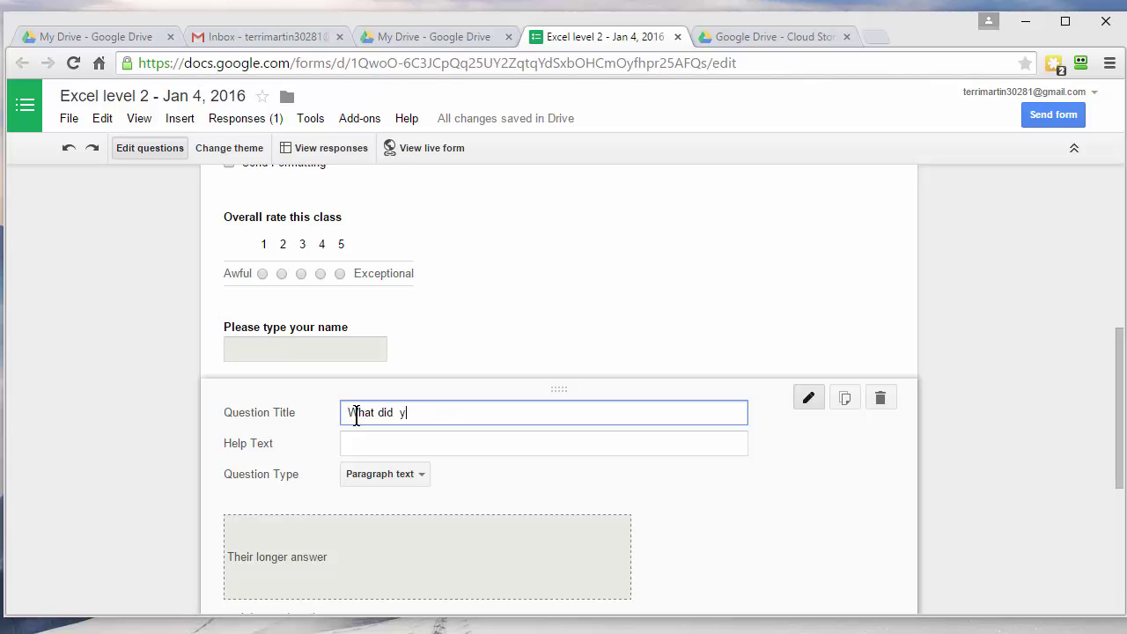
{"action": "type", "text": "ou like best ab class?"}
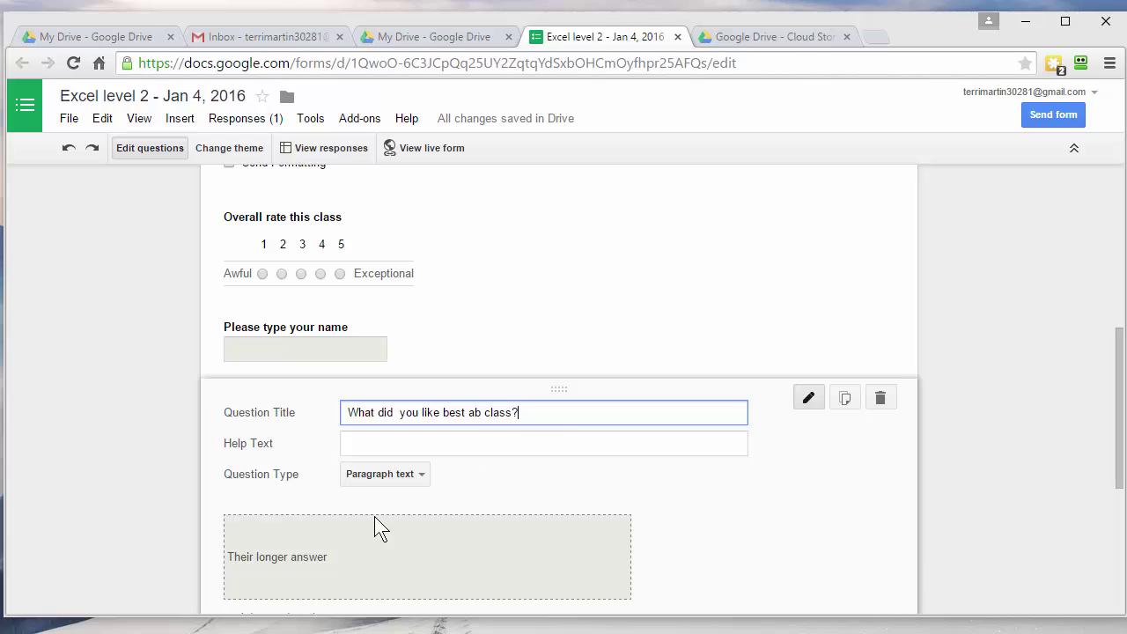
{"action": "scroll", "coordinate": [328, 556], "scroll_direction": "down", "scroll_amount": 1}
{"action": "left_click", "coordinate": [274, 556]}
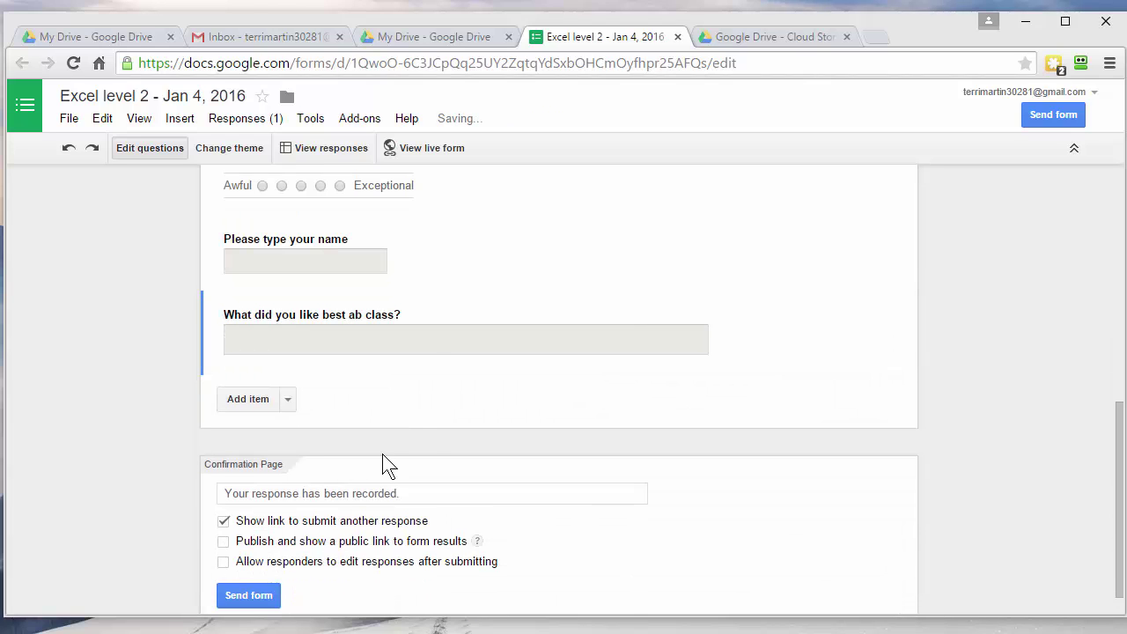
Turn off the confirmation page's link to submit another response and open the live form.
{"action": "left_click", "coordinate": [223, 521]}
{"action": "left_click", "coordinate": [434, 150]}
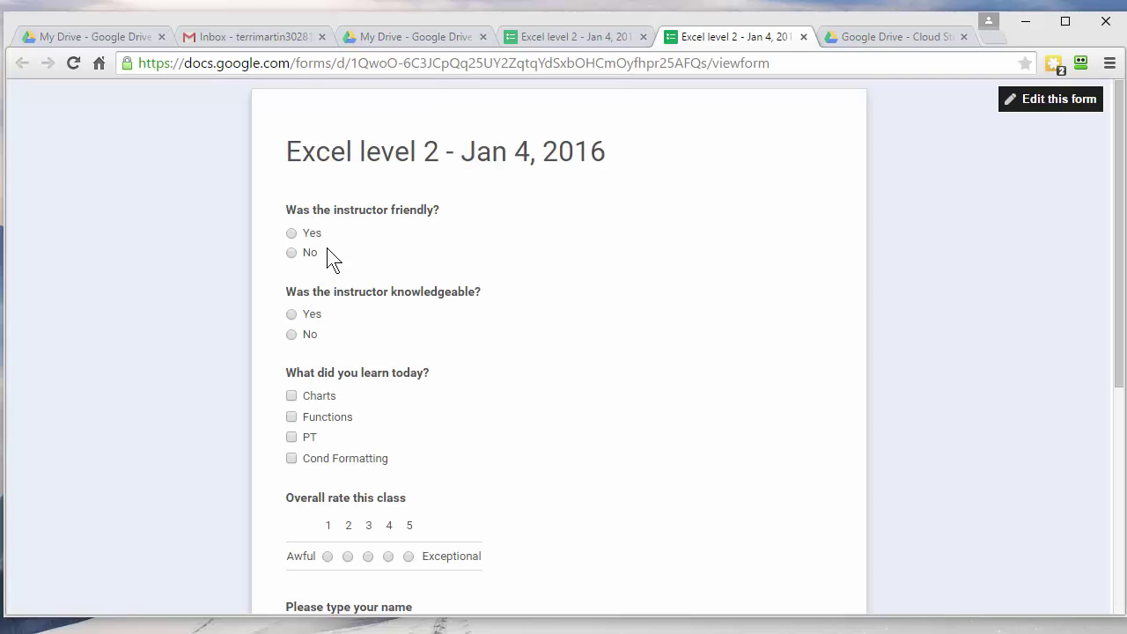
Answer Yes to both instructor questions, select Charts and Cond Formatting as topics learned, and rate the class 5.
{"action": "left_click", "coordinate": [291, 233]}
{"action": "left_click", "coordinate": [291, 315]}
{"action": "left_click", "coordinate": [291, 397]}
{"action": "scroll", "coordinate": [304, 507], "scroll_direction": "down", "scroll_amount": 1}
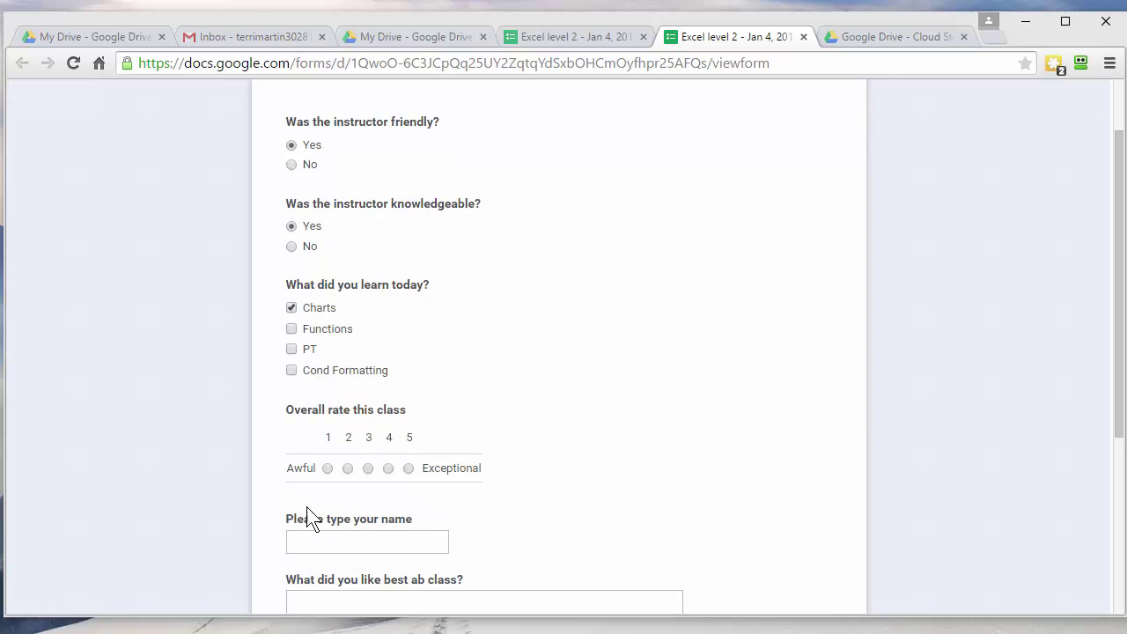
{"action": "left_click", "coordinate": [291, 370]}
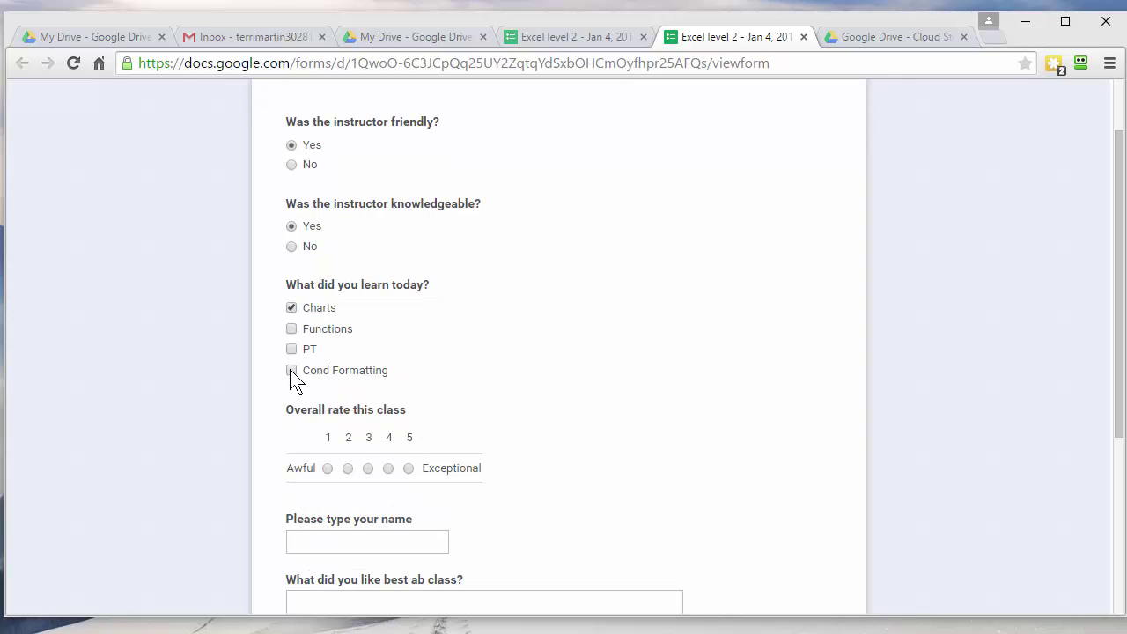
{"action": "left_click", "coordinate": [408, 469]}
Enter the respondent's full name and filler text about the class's best part, submit the response, and close the confirmation page.
{"action": "left_click", "coordinate": [384, 542]}
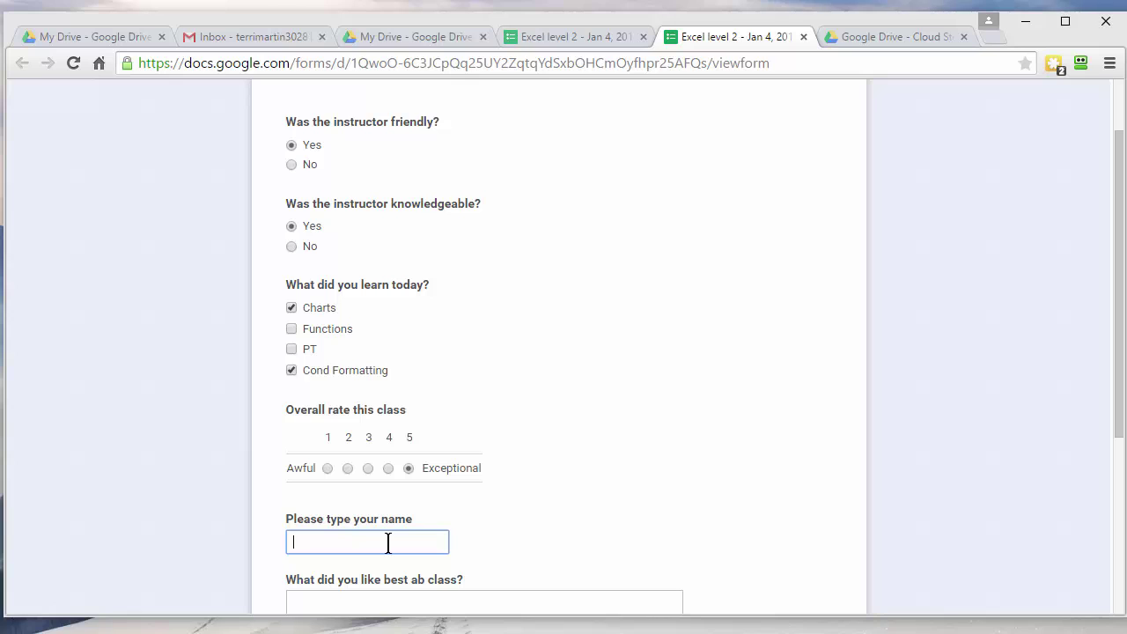
{"action": "type", "text": "Chris Menard"}
{"action": "scroll", "coordinate": [410, 522], "scroll_direction": "down", "scroll_amount": 1}
{"action": "scroll", "coordinate": [410, 522], "scroll_direction": "down", "scroll_amount": 2}
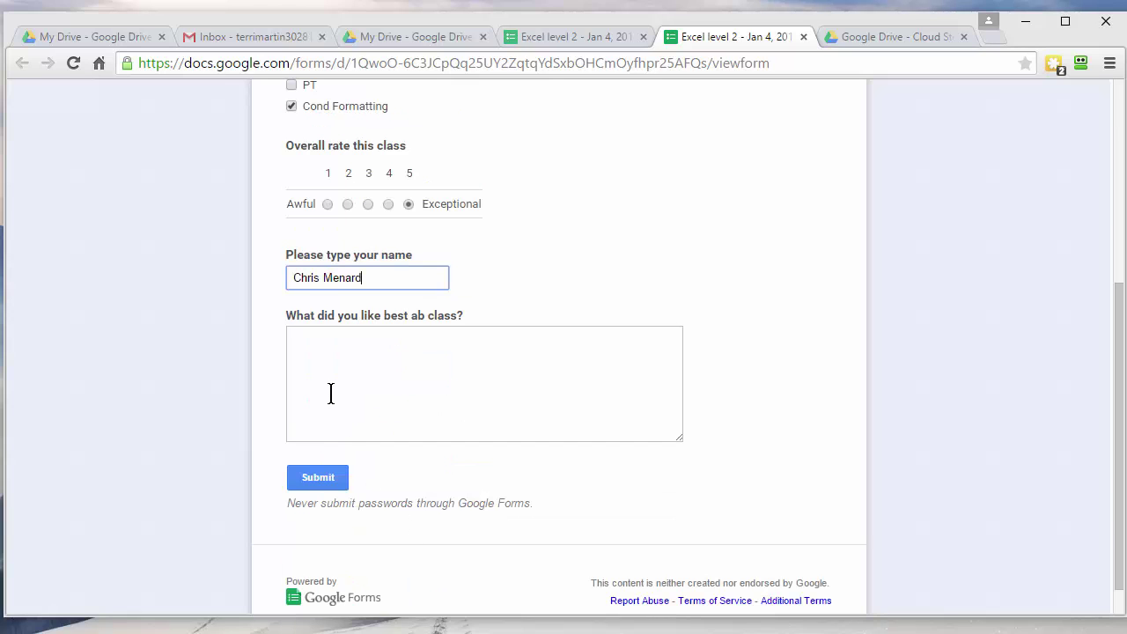
{"action": "left_click", "coordinate": [333, 391]}
{"action": "type", "text": "asfsdfasdfsdfasdfasdfasdfdasfadfds"}
{"action": "type", "text": "fdsfds"}
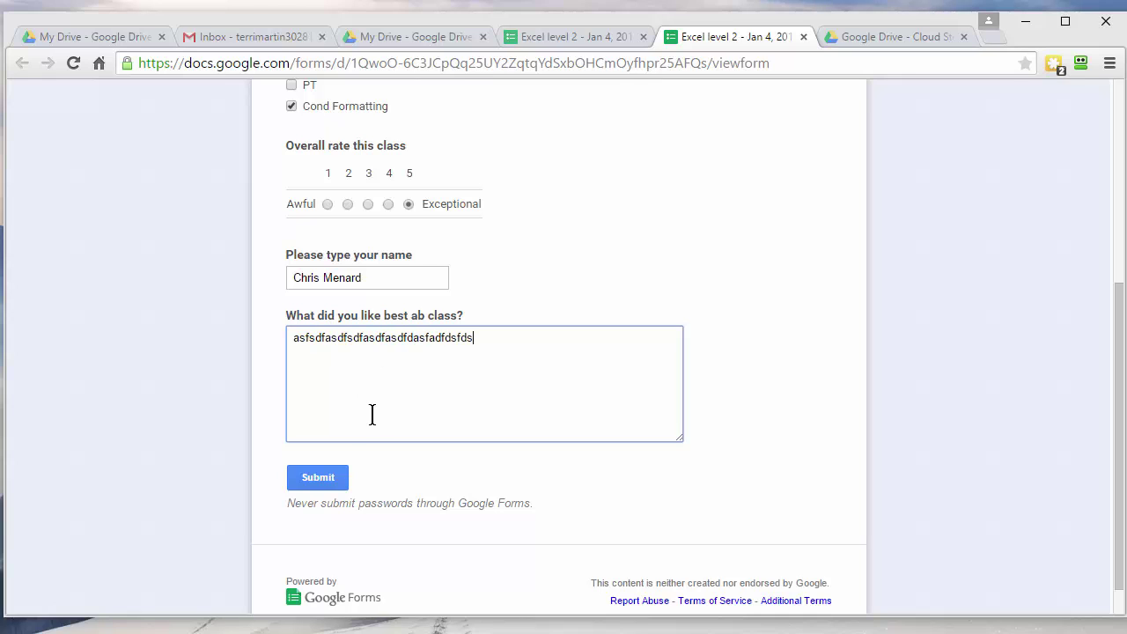
{"action": "left_click", "coordinate": [312, 487]}
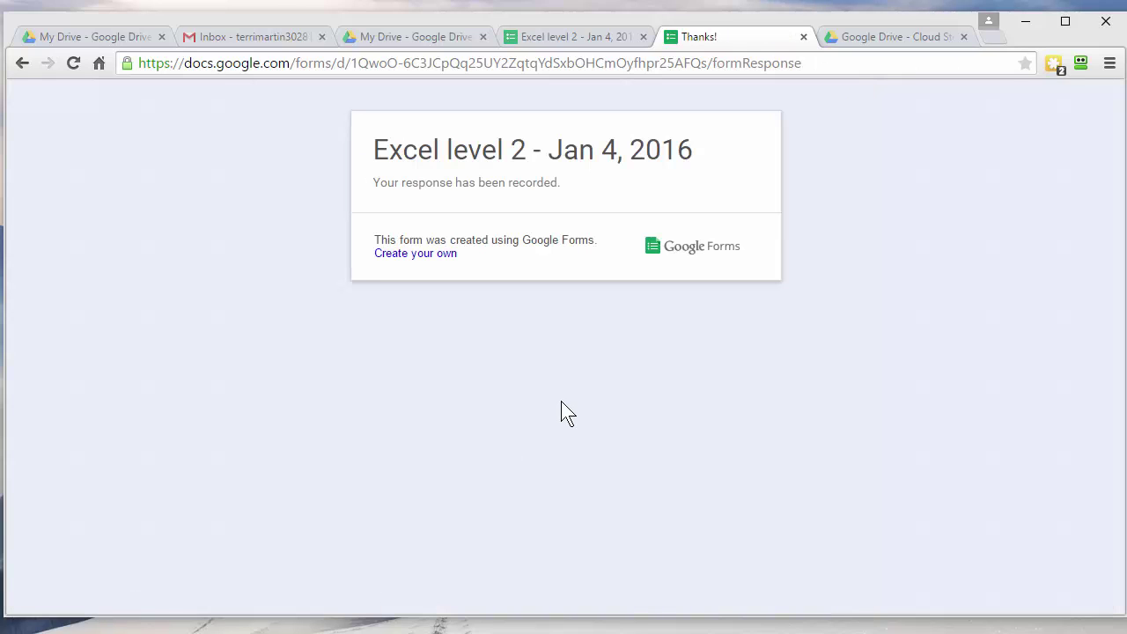
{"action": "left_click", "coordinate": [803, 37]}
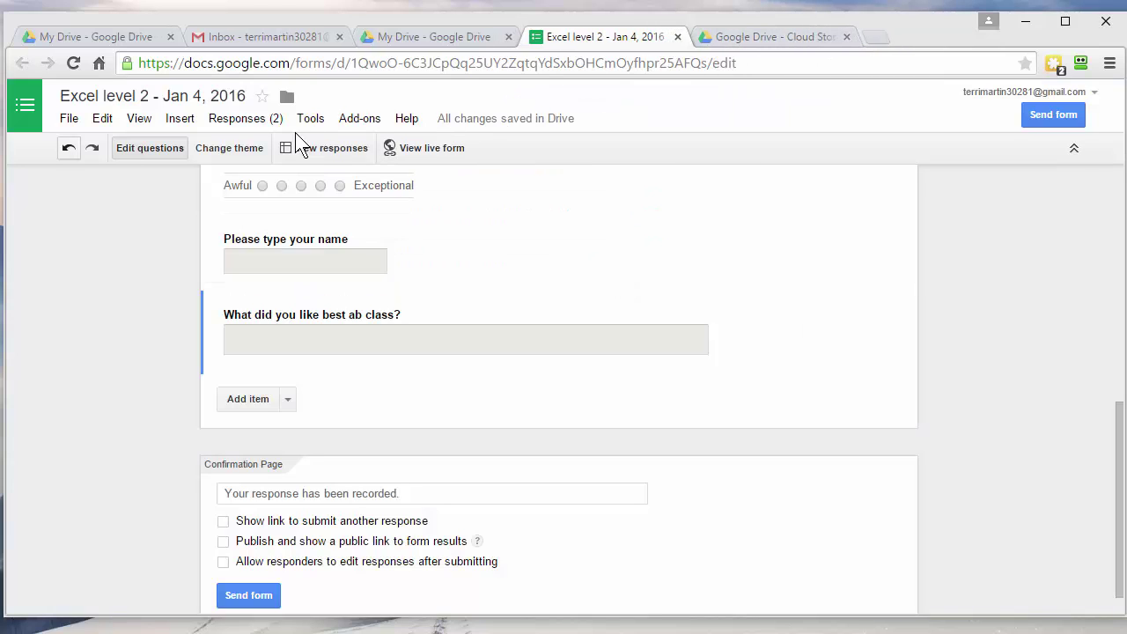
Delete all test responses collected by the form and confirm the deletion.
{"action": "left_click", "coordinate": [244, 124]}
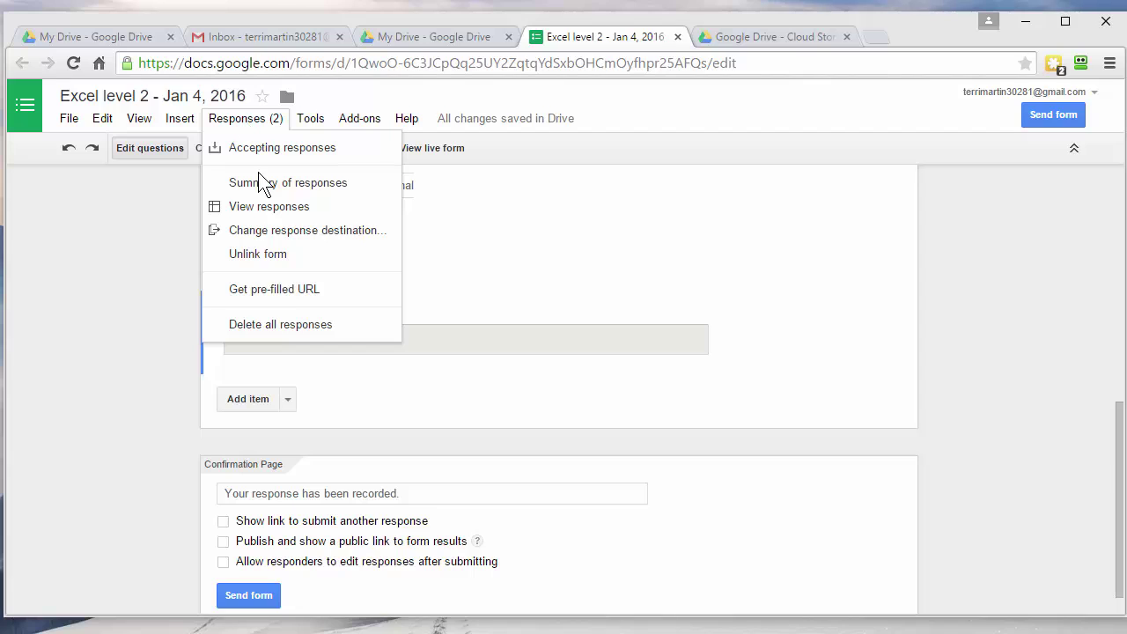
{"action": "left_click", "coordinate": [290, 326]}
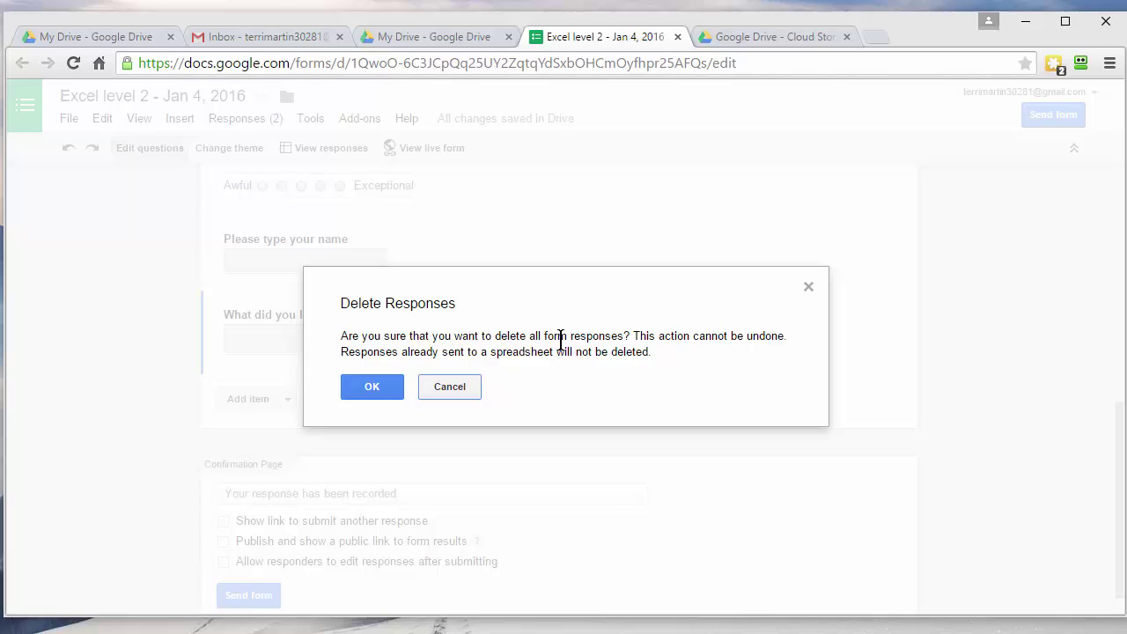
{"action": "left_click", "coordinate": [383, 388]}
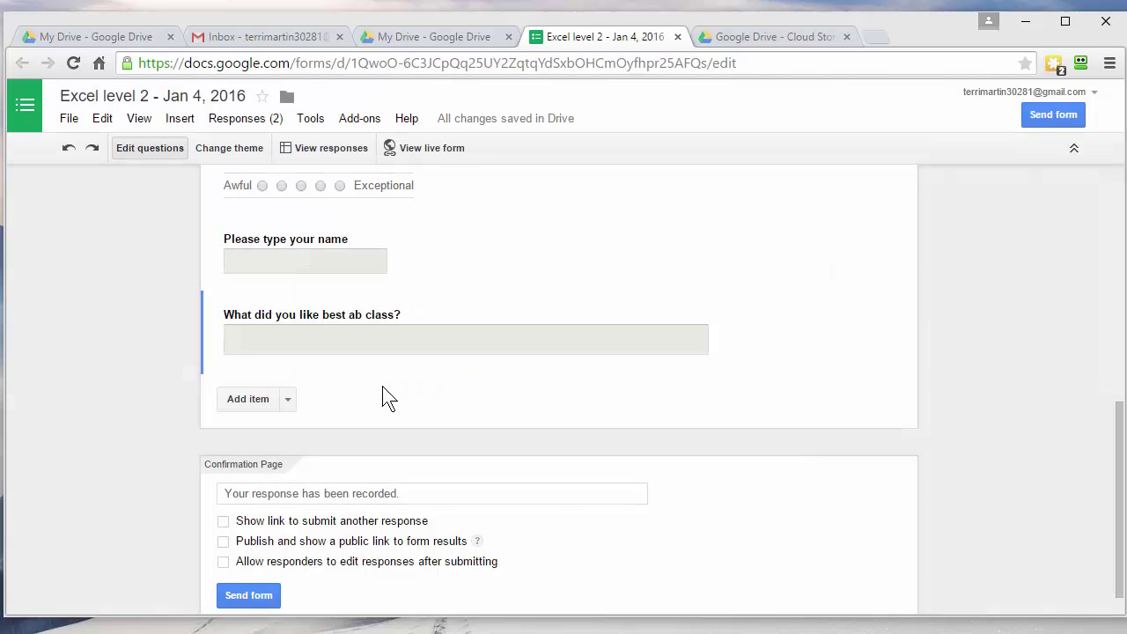
{"action": "mouse_move", "coordinate": [413, 371]}
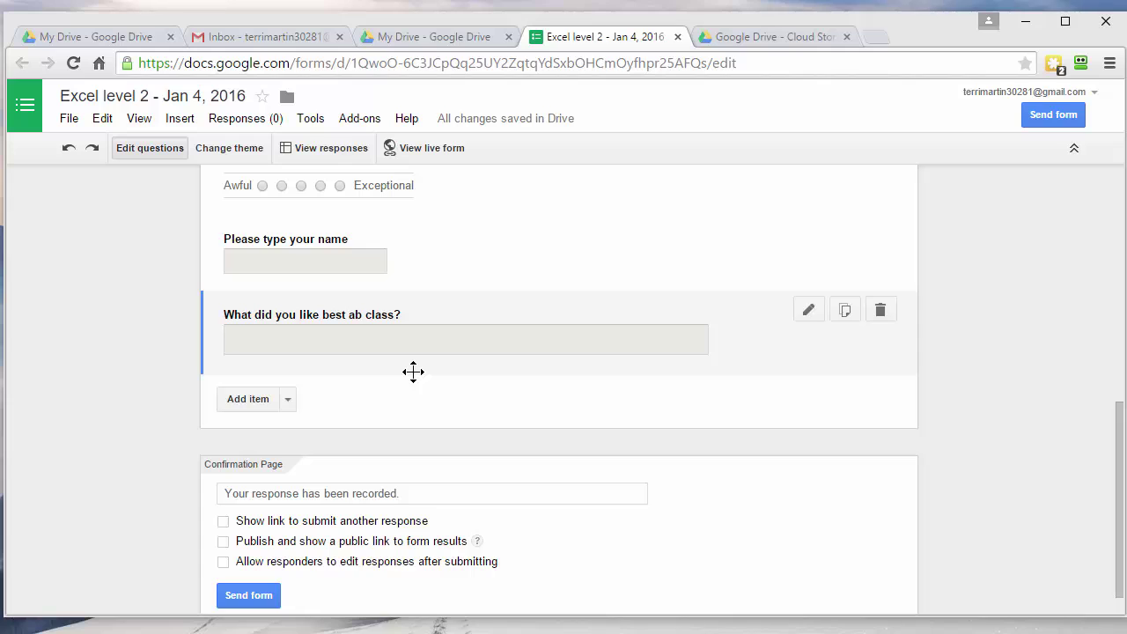
Shorten the form's share link in the send form options, copy the short URL, and finish.
{"action": "scroll", "coordinate": [370, 413], "scroll_direction": "down", "scroll_amount": 1}
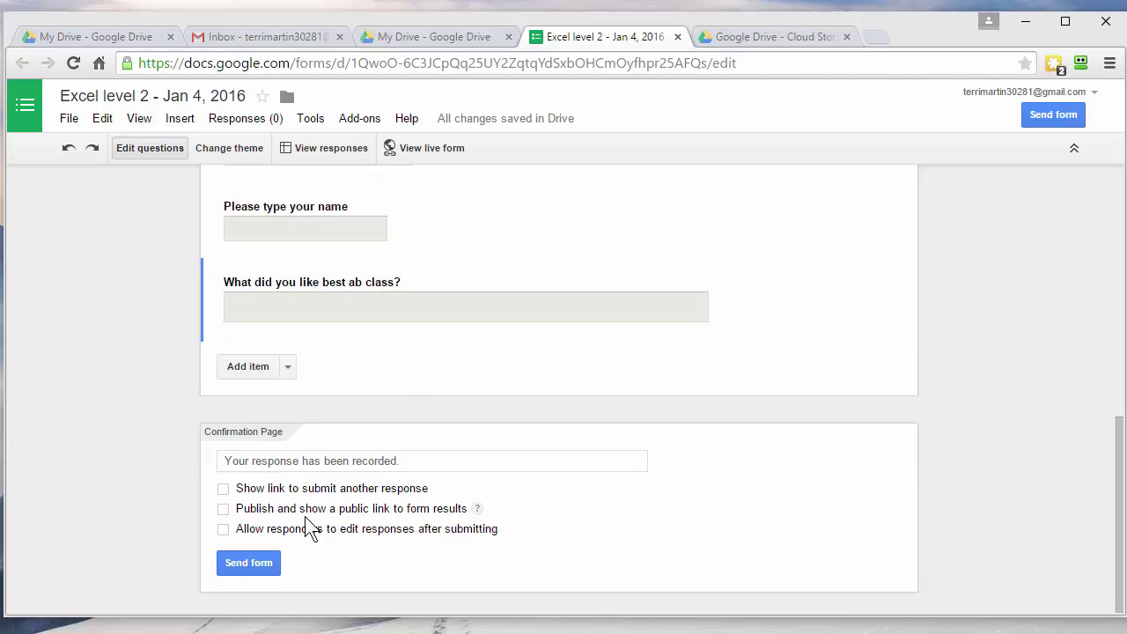
{"action": "left_click", "coordinate": [257, 560]}
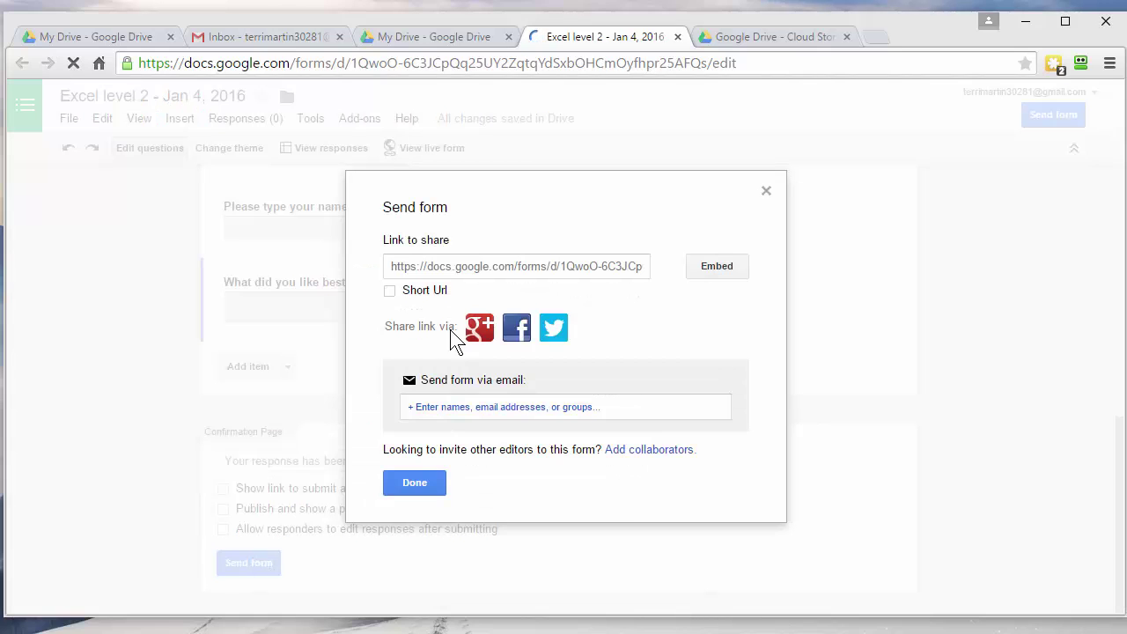
{"action": "left_click", "coordinate": [419, 293]}
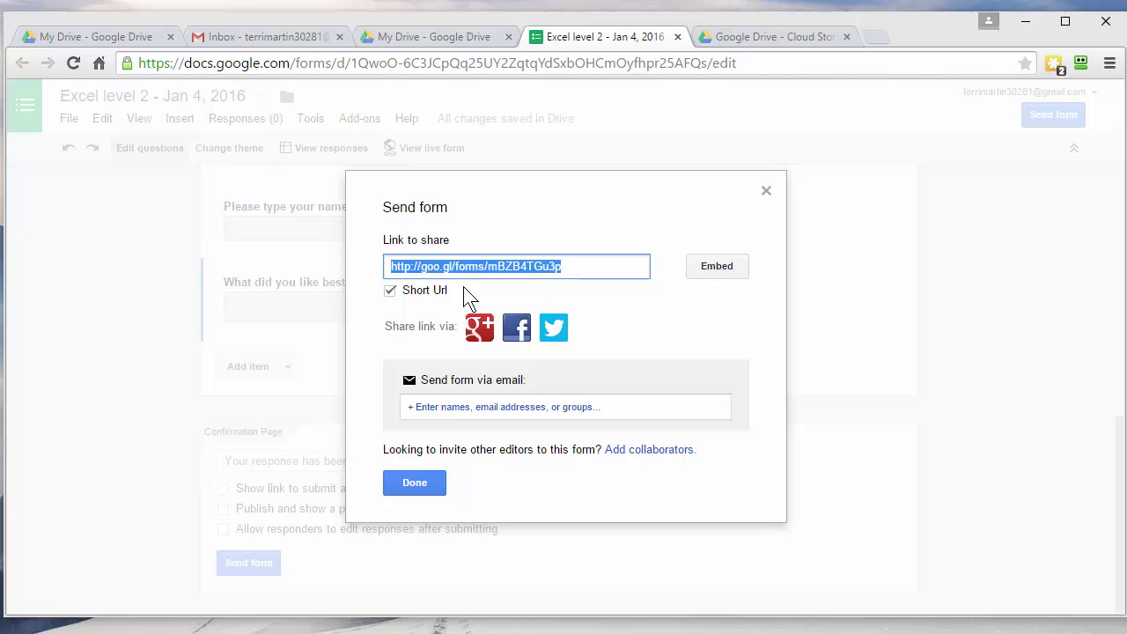
{"action": "right_click", "coordinate": [474, 266]}
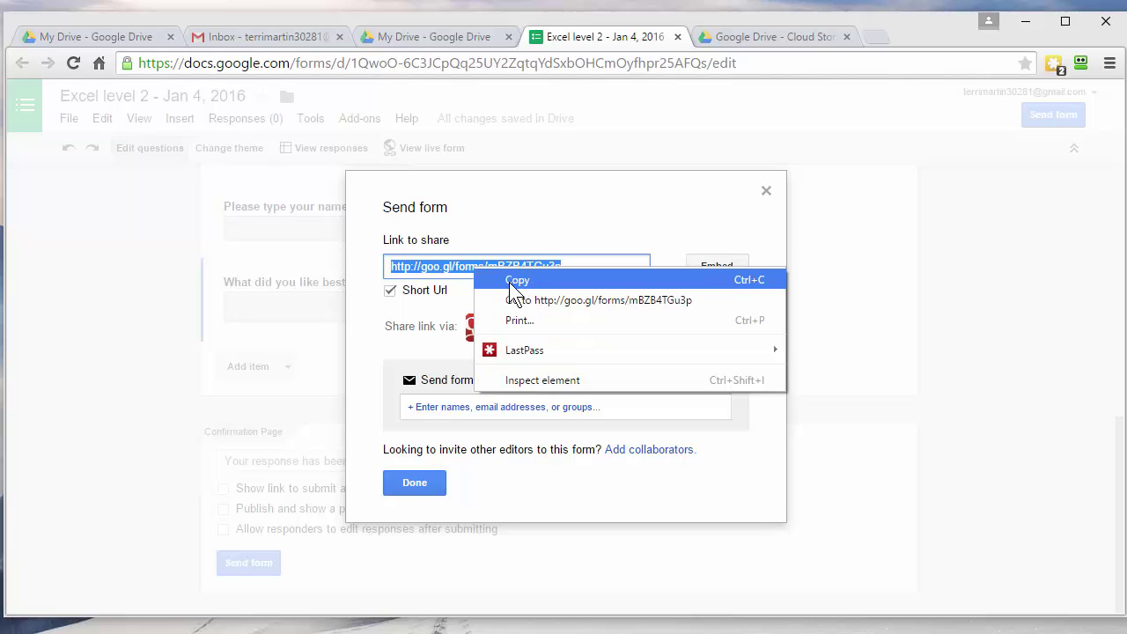
{"action": "left_click", "coordinate": [510, 280]}
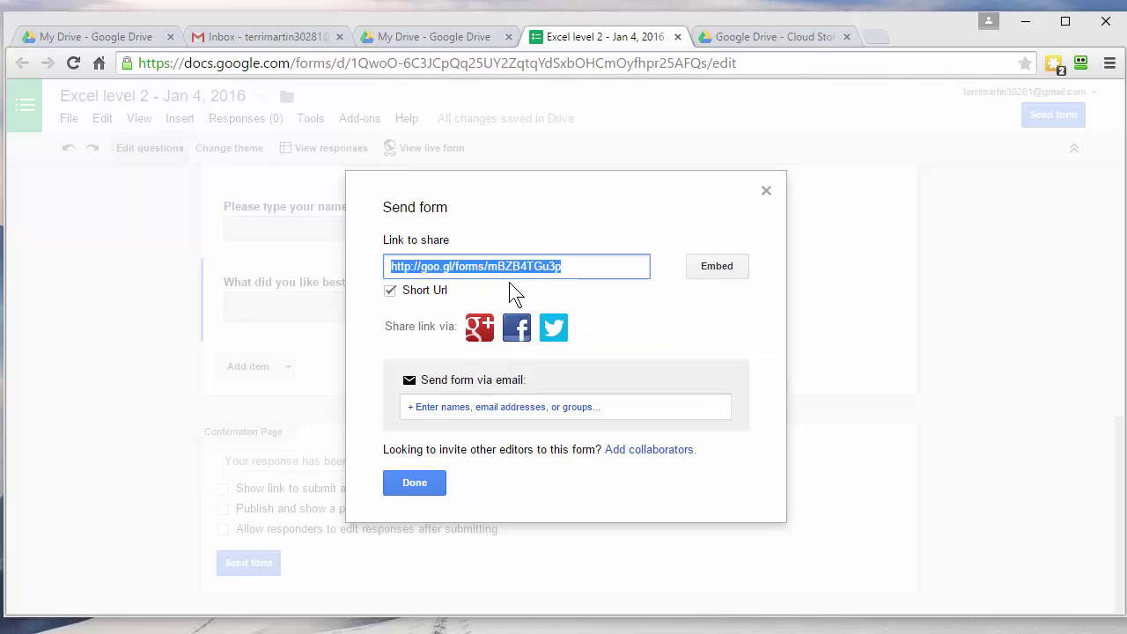
{"action": "left_click", "coordinate": [427, 482]}
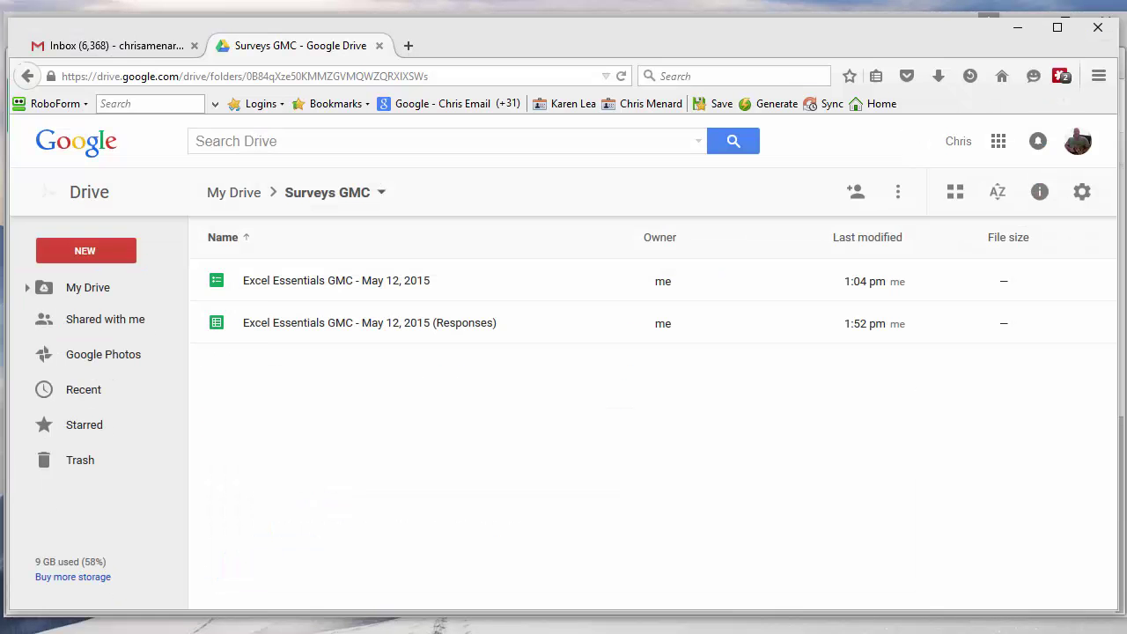
Switch to Firefox and open the copied short form link in a new tab.
{"action": "left_click", "coordinate": [411, 44]}
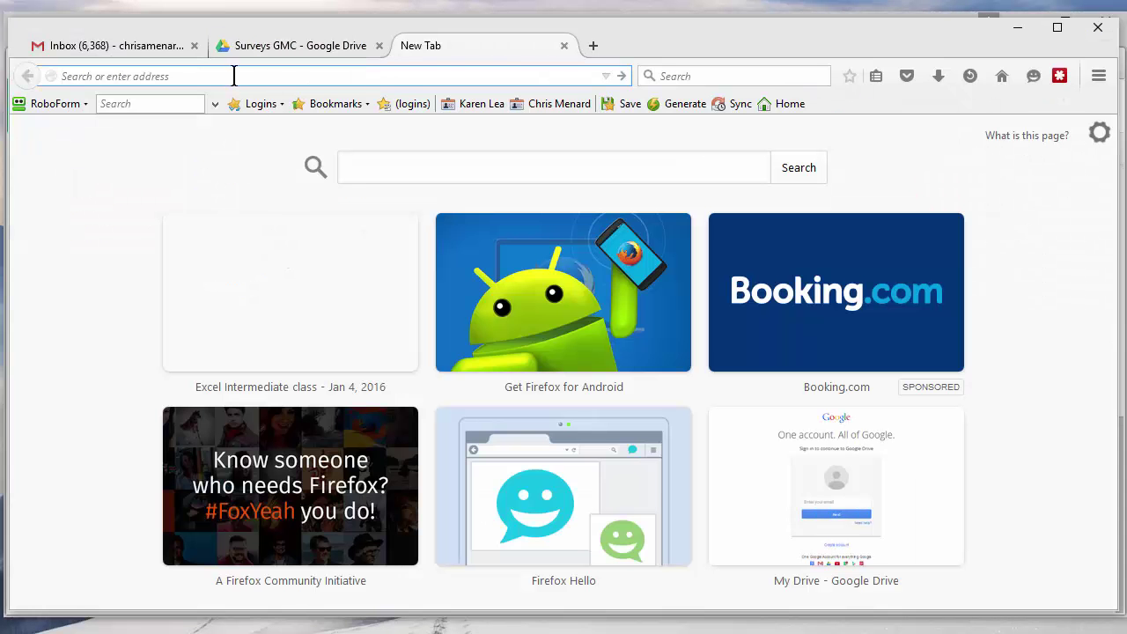
{"action": "right_click", "coordinate": [239, 76]}
{"action": "left_click", "coordinate": [258, 168]}
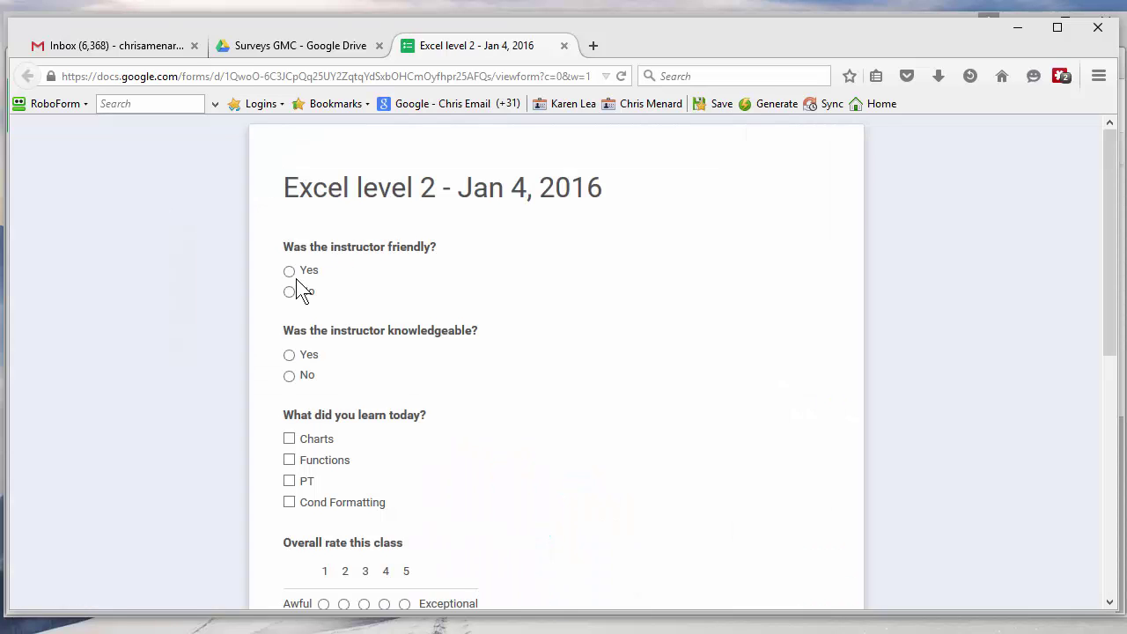
Answer Yes to both instructor questions, select Charts and Functions as topics learned, and rate the class 5.
{"action": "left_click", "coordinate": [289, 270]}
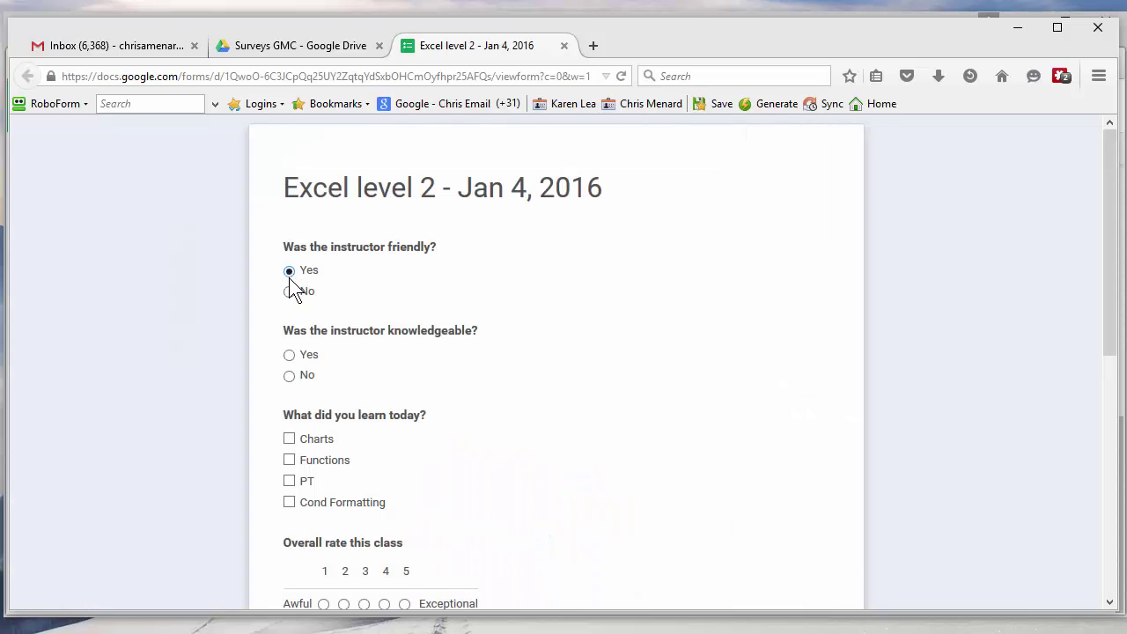
{"action": "left_click", "coordinate": [289, 355]}
{"action": "left_click", "coordinate": [291, 458]}
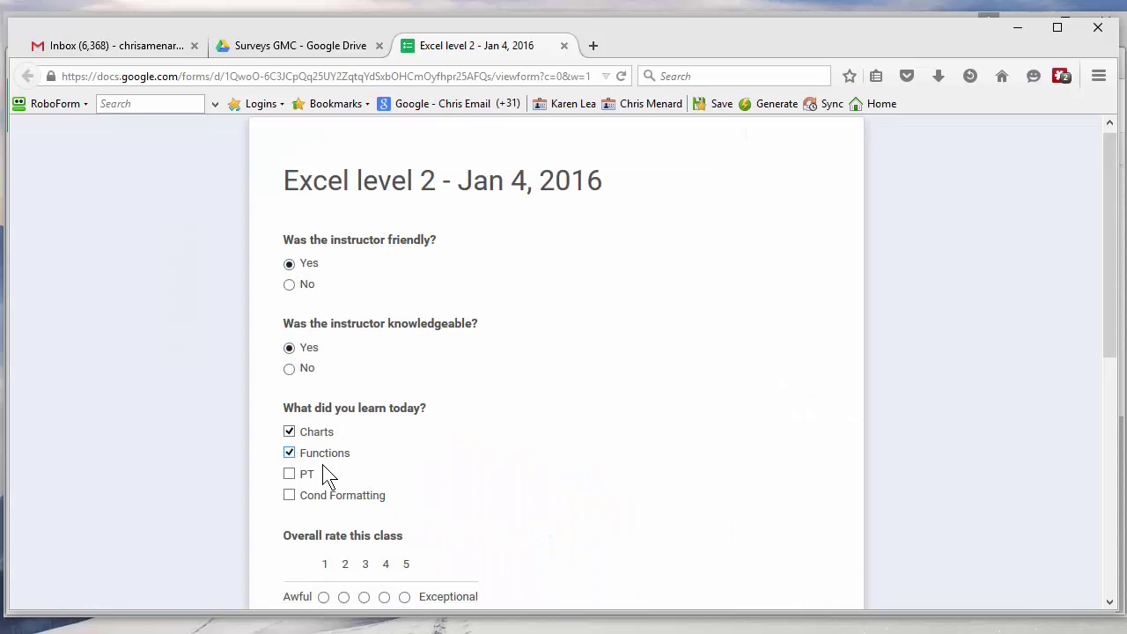
{"action": "scroll", "coordinate": [299, 431], "scroll_direction": "down", "scroll_amount": 3}
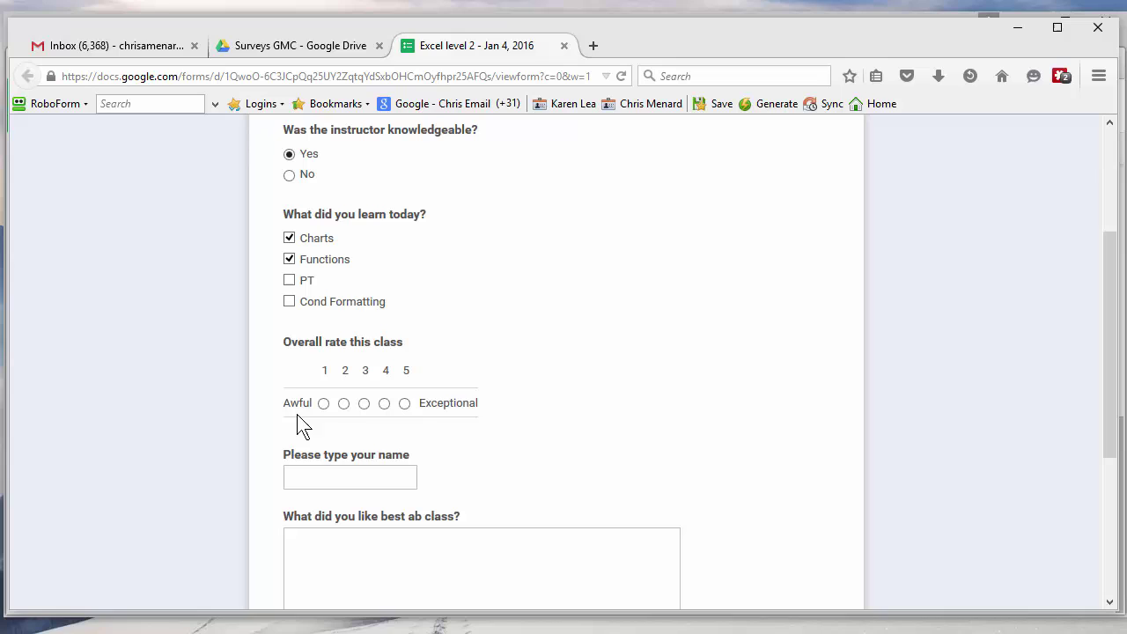
{"action": "left_click", "coordinate": [404, 403]}
Enter "asdsadDASas" as the name and "aSDSADASD" as the comment, submit the response, and return to the form editor in Chrome.
{"action": "left_click", "coordinate": [348, 474]}
{"action": "type", "text": "asdsadDASas"}
{"action": "left_click", "coordinate": [354, 566]}
{"action": "type", "text": "aSDSADASD"}
{"action": "scroll", "coordinate": [484, 503], "scroll_direction": "down", "scroll_amount": 3}
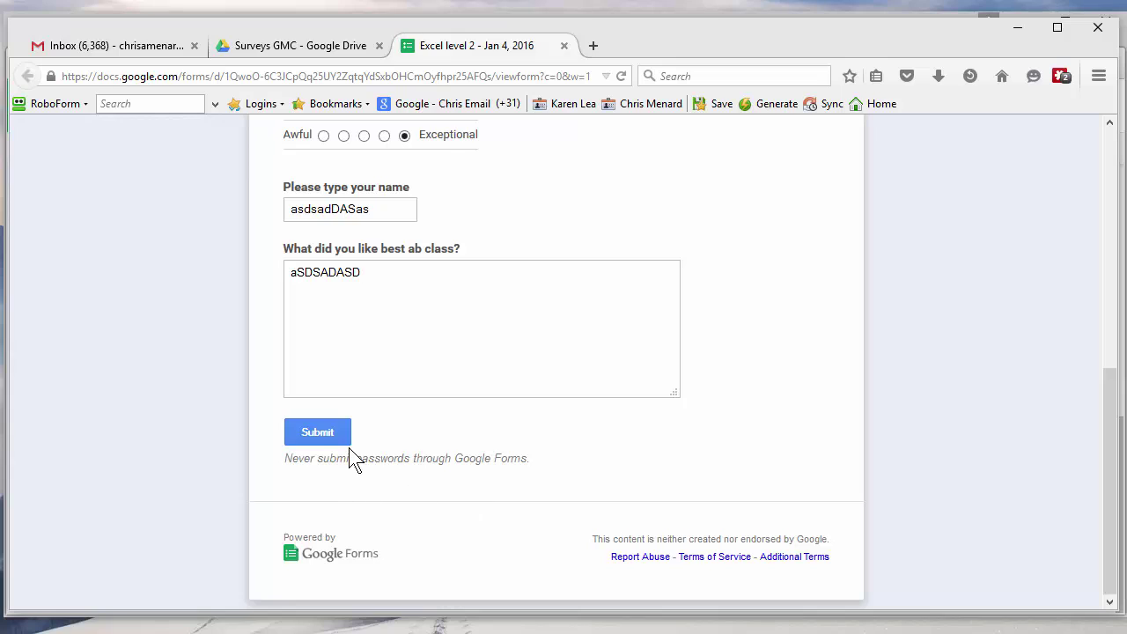
{"action": "left_click", "coordinate": [322, 435]}
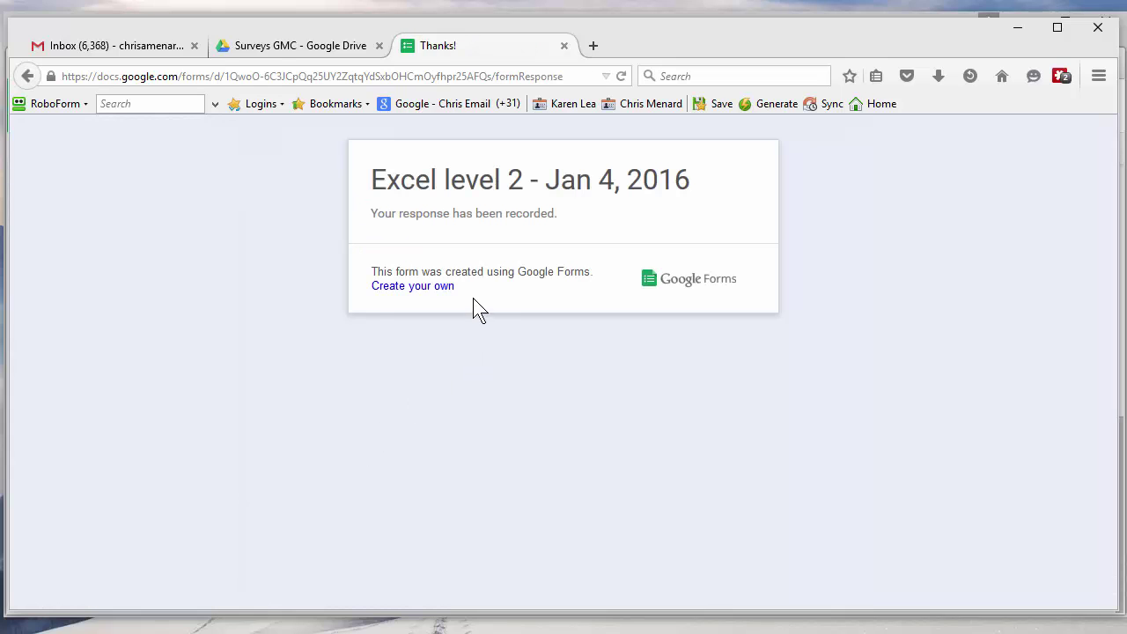
{"action": "left_click", "coordinate": [564, 45]}
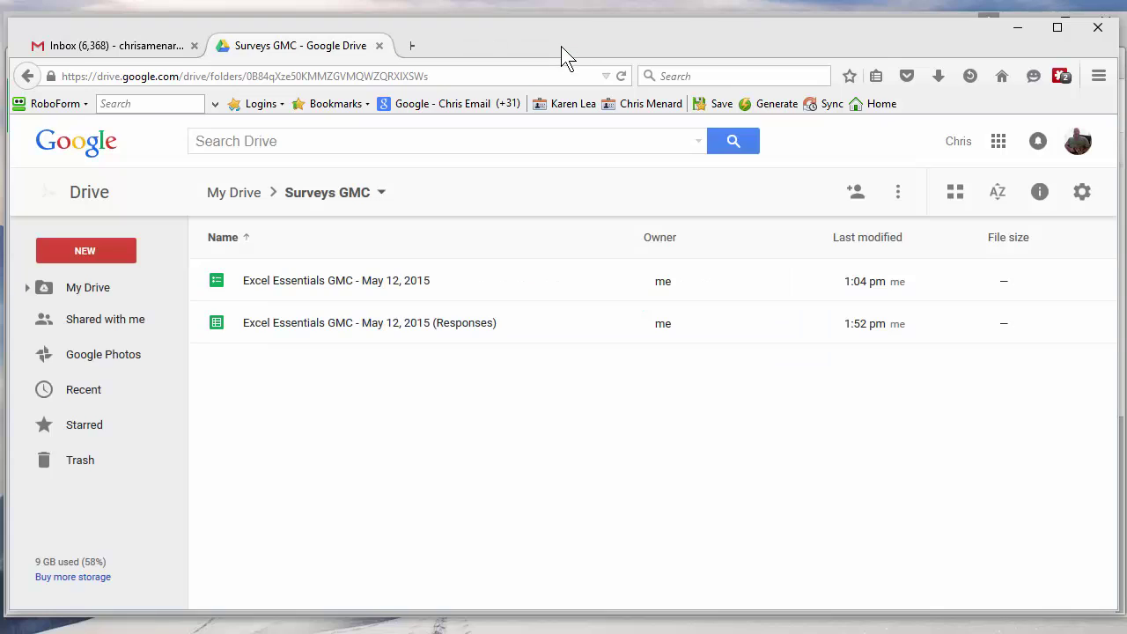
{"action": "left_click", "coordinate": [1014, 27]}
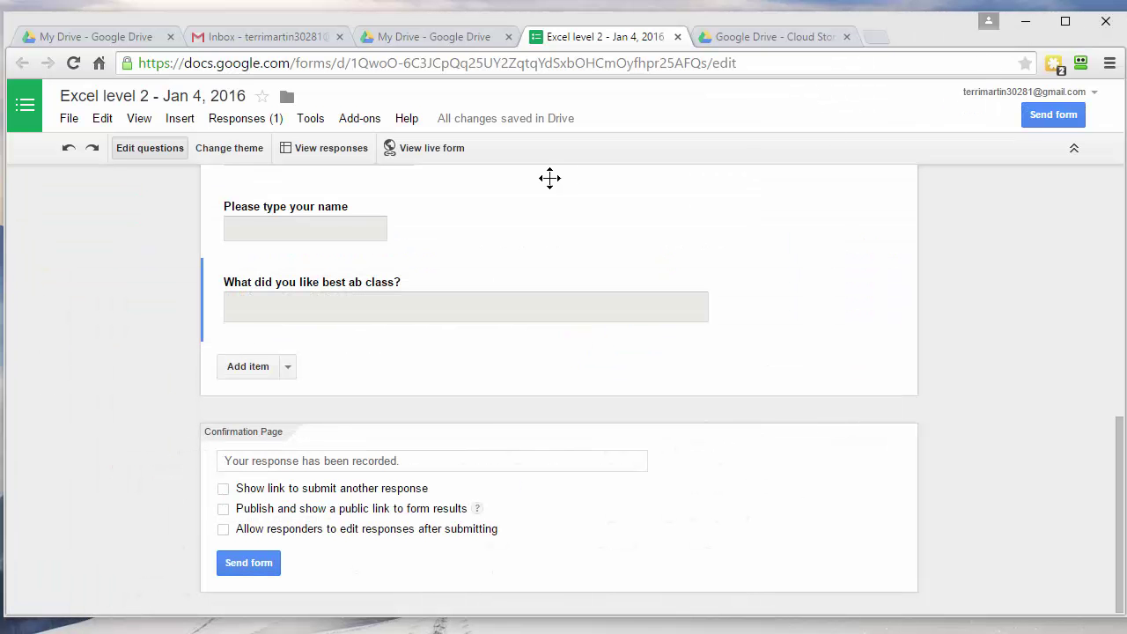
Stop the form from accepting responses and turn response collection back on.
{"action": "left_click", "coordinate": [244, 123]}
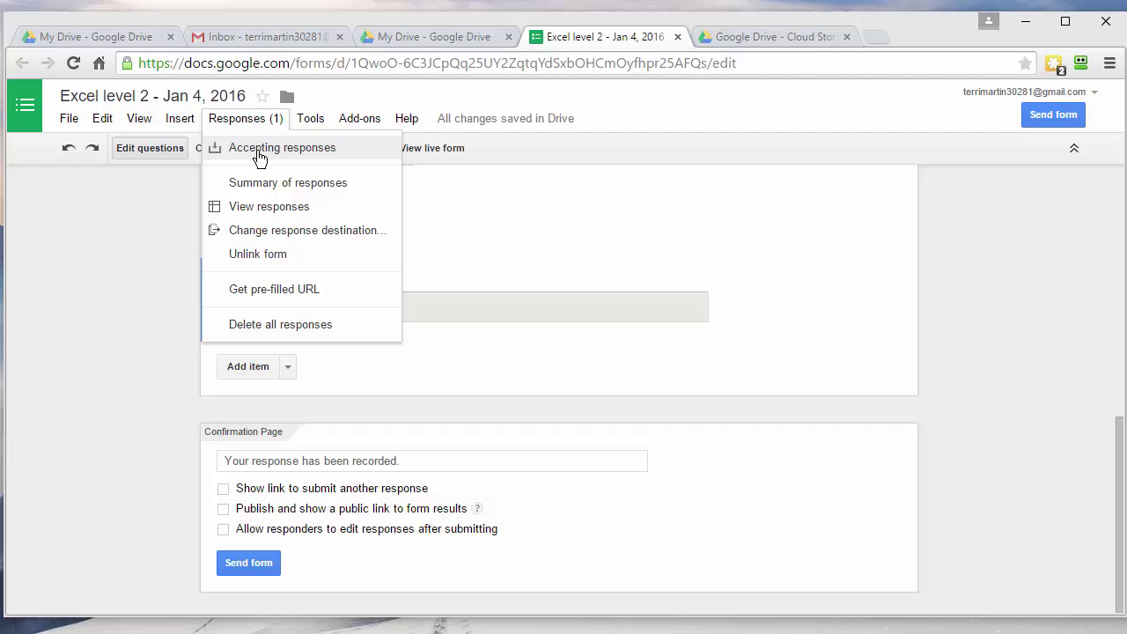
{"action": "left_click", "coordinate": [259, 150]}
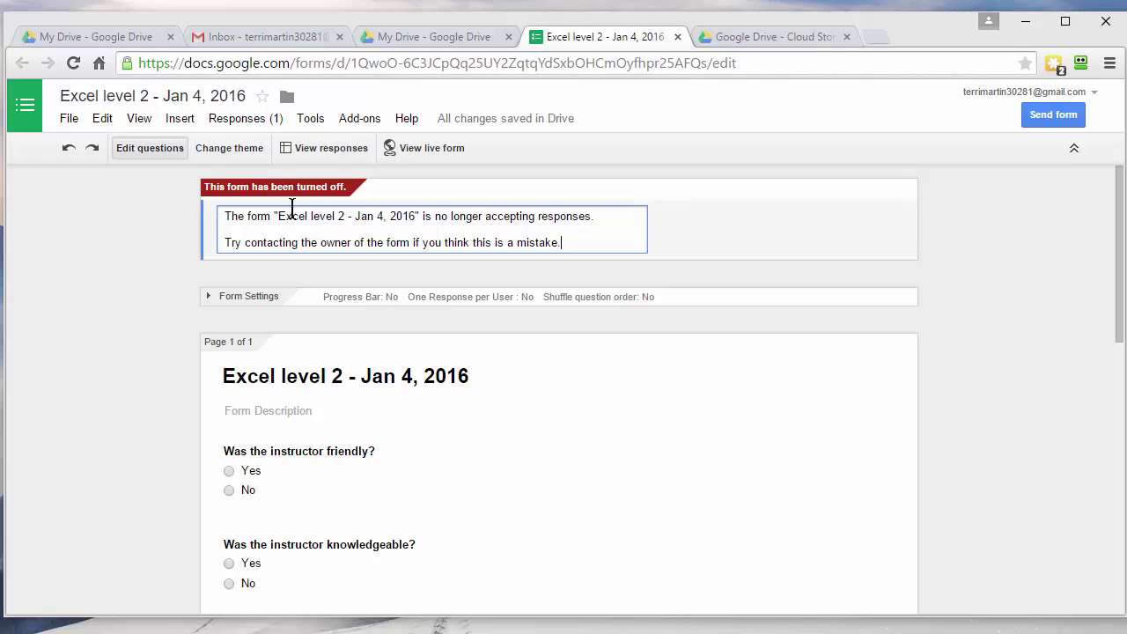
{"action": "left_click", "coordinate": [254, 123]}
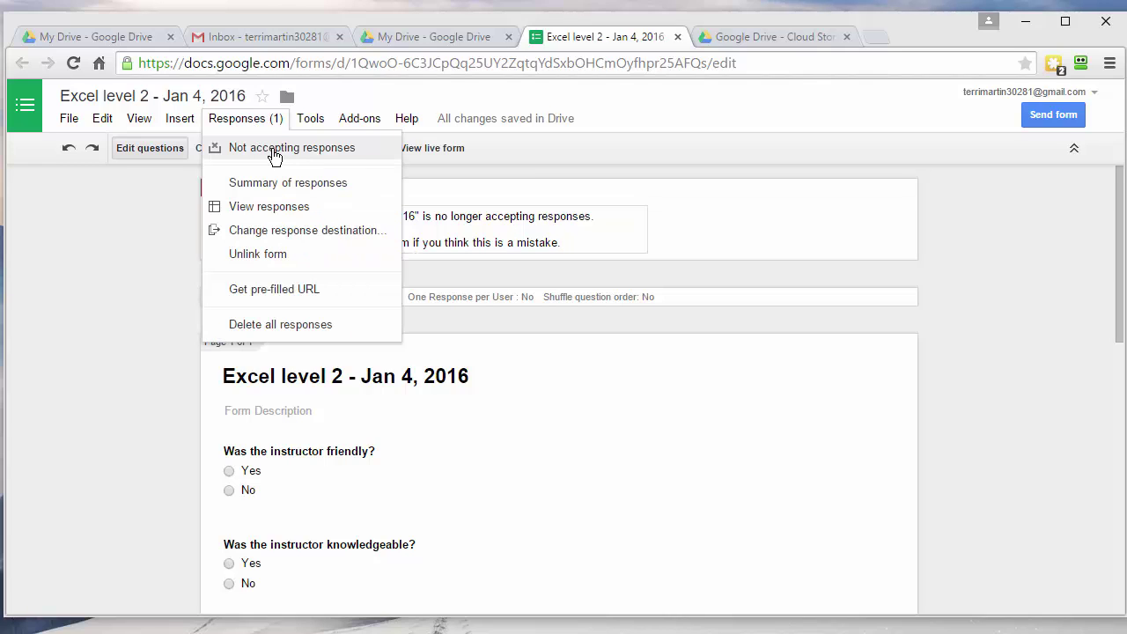
{"action": "left_click", "coordinate": [271, 150]}
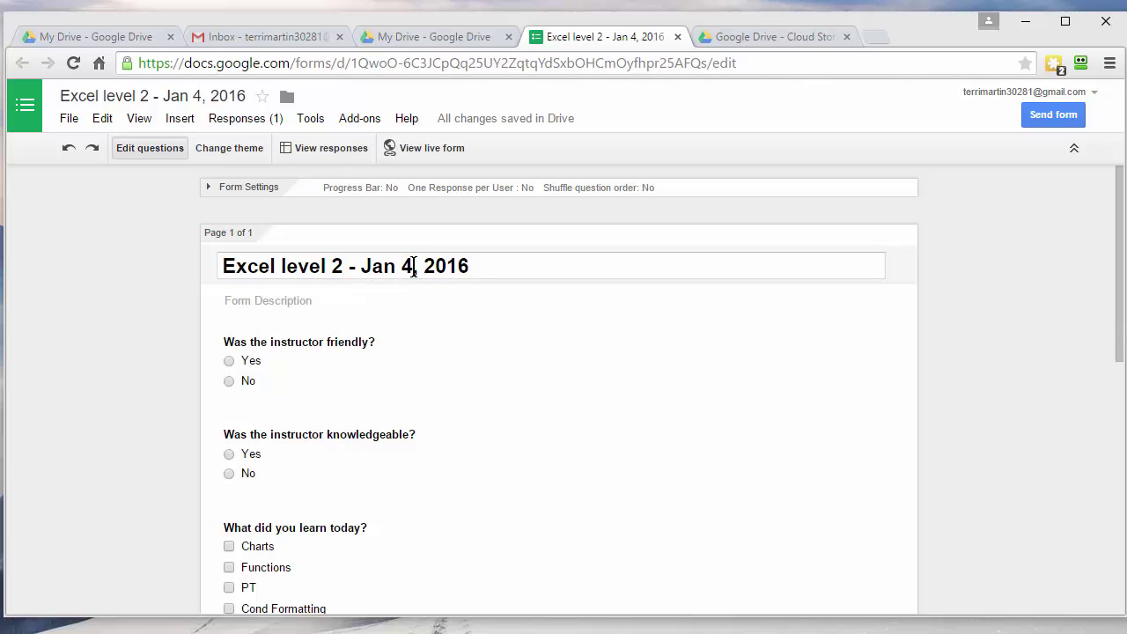
Make a copy of the form named "Excel level 2 - Aug 6, 2015".
{"action": "left_click", "coordinate": [74, 120]}
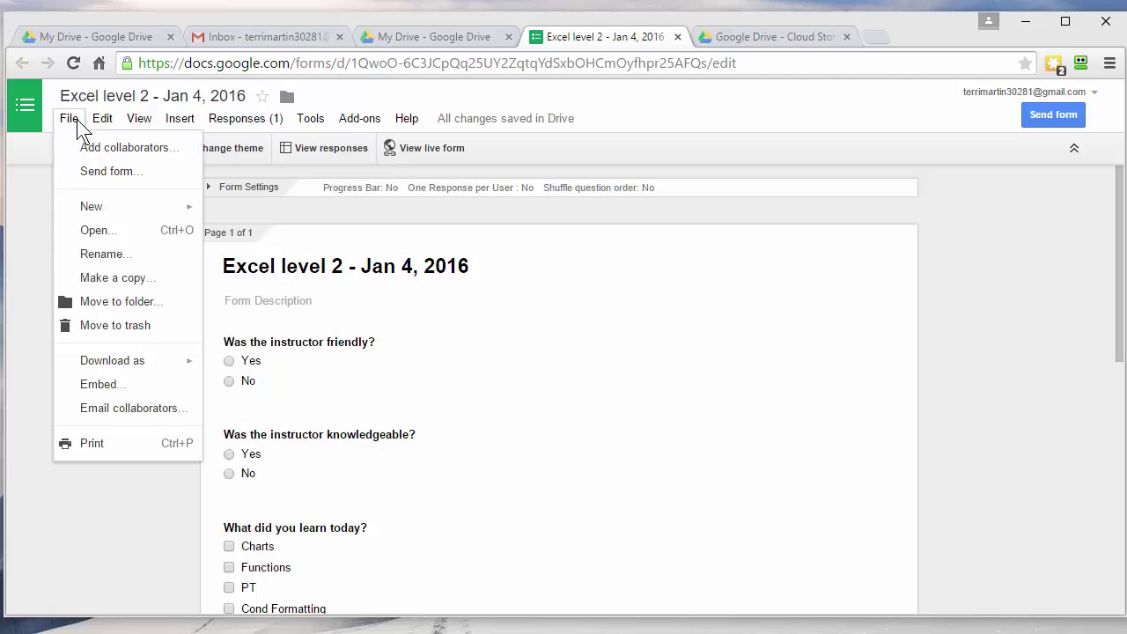
{"action": "left_click", "coordinate": [124, 284]}
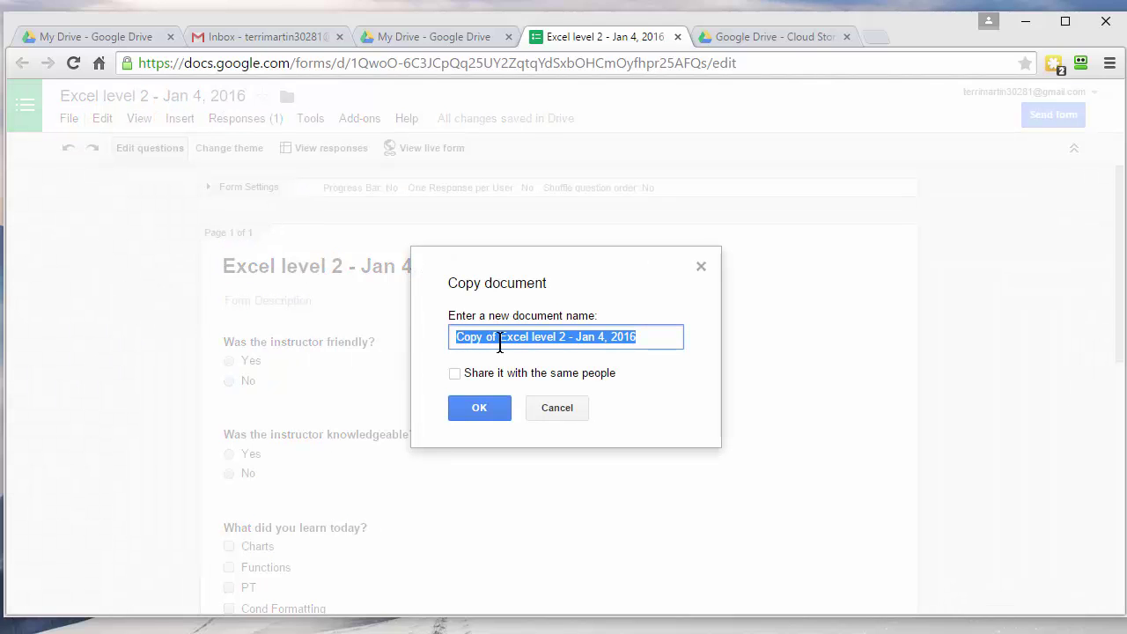
{"action": "left_click_drag", "start_coordinate": [499, 339], "coordinate": [434, 336]}
{"action": "key", "text": "BackSpace"}
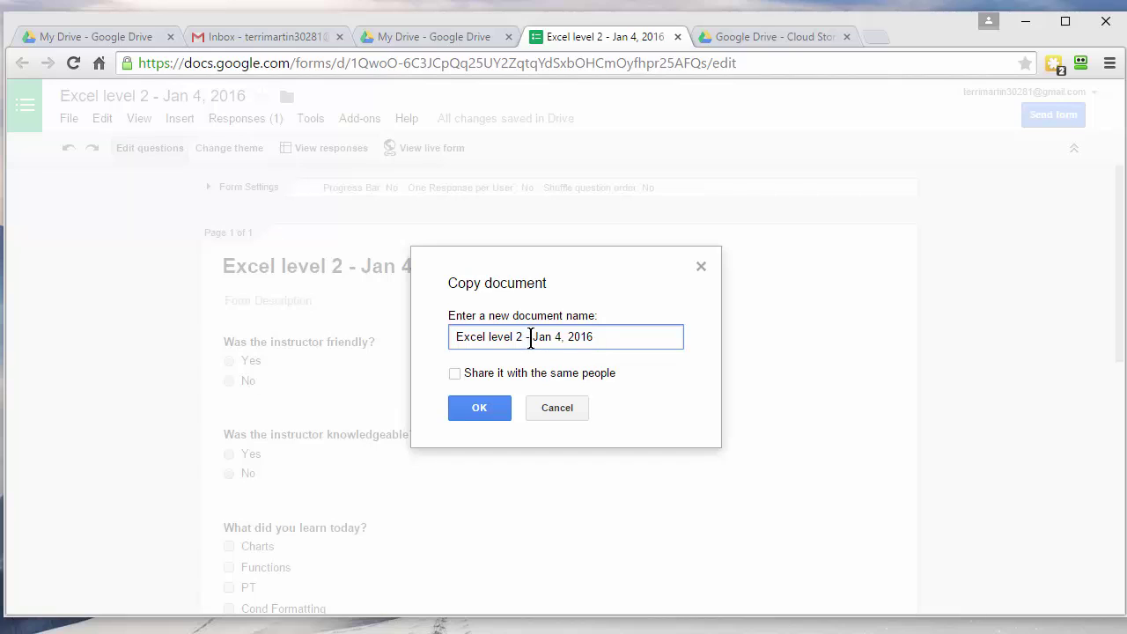
{"action": "left_click_drag", "start_coordinate": [533, 337], "coordinate": [633, 353]}
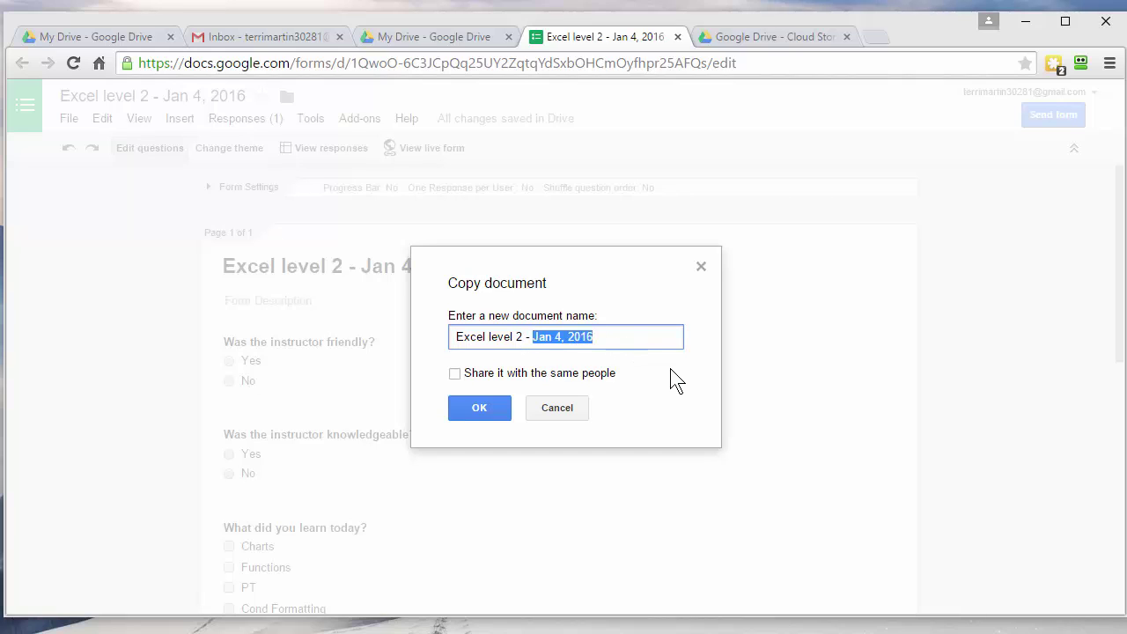
{"action": "type", "text": "a"}
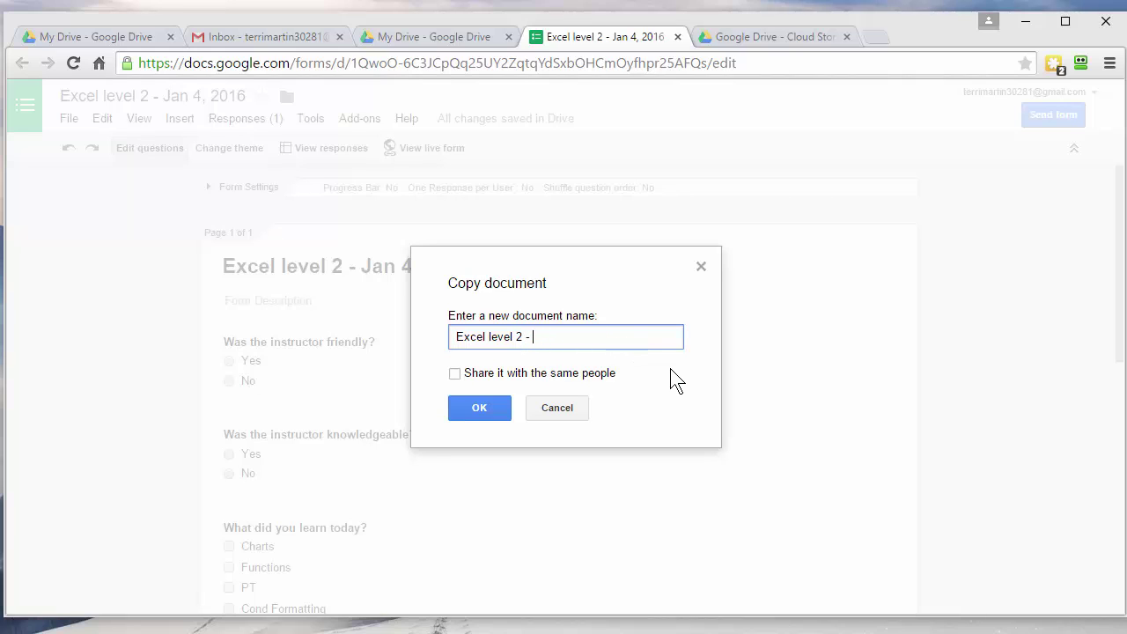
{"action": "key", "text": "BackSpace"}
{"action": "type", "text": "Aug 6, 2015"}
{"action": "left_click", "coordinate": [479, 408]}
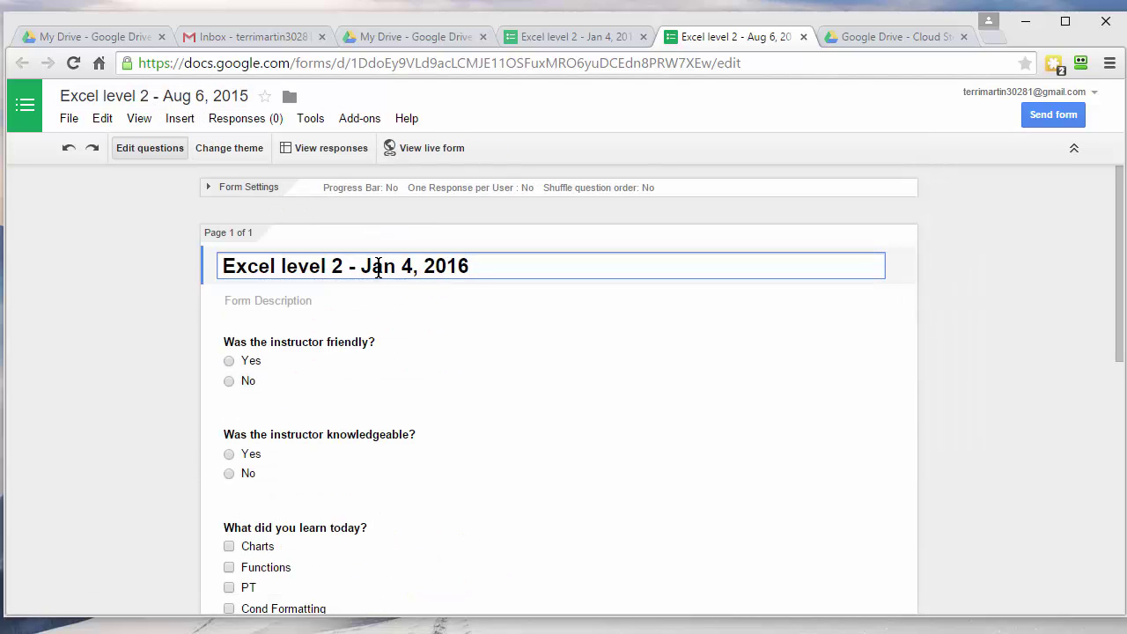
Replace "Jan 4" with "Aug 6" in the copied form's title and look over its questions.
{"action": "left_click_drag", "start_coordinate": [360, 267], "coordinate": [410, 291]}
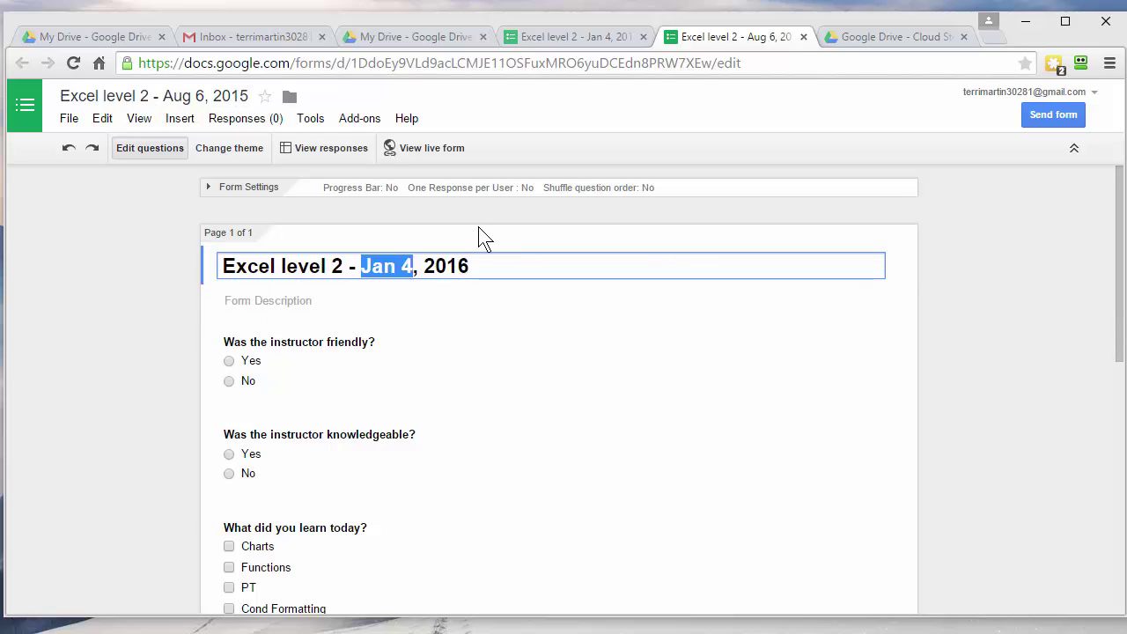
{"action": "type", "text": "Aug"}
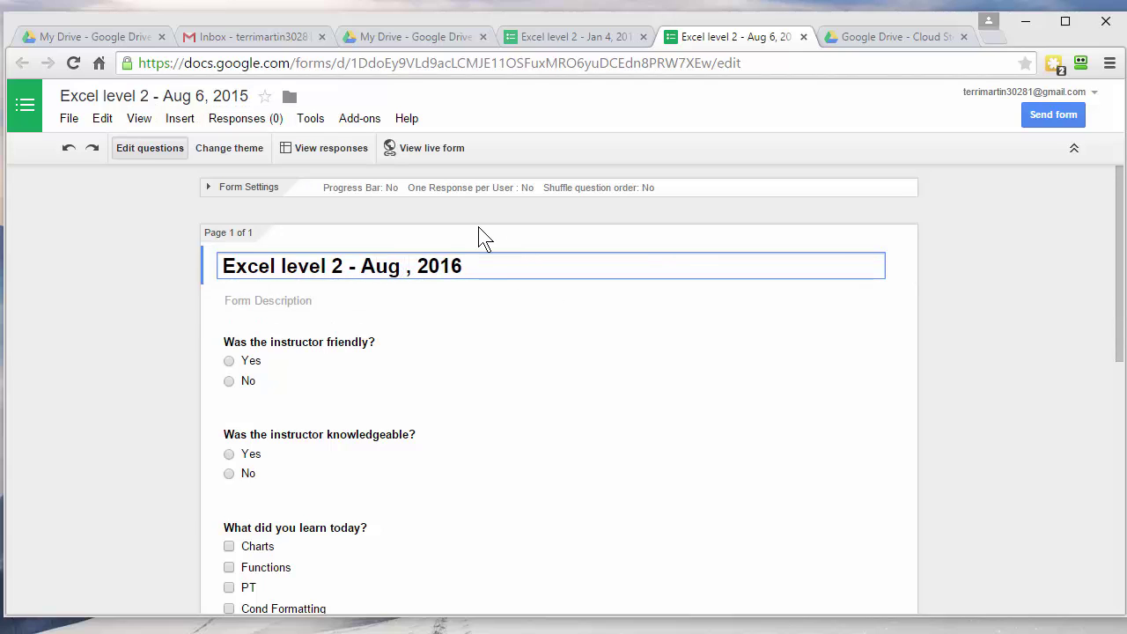
{"action": "type", "text": " 6"}
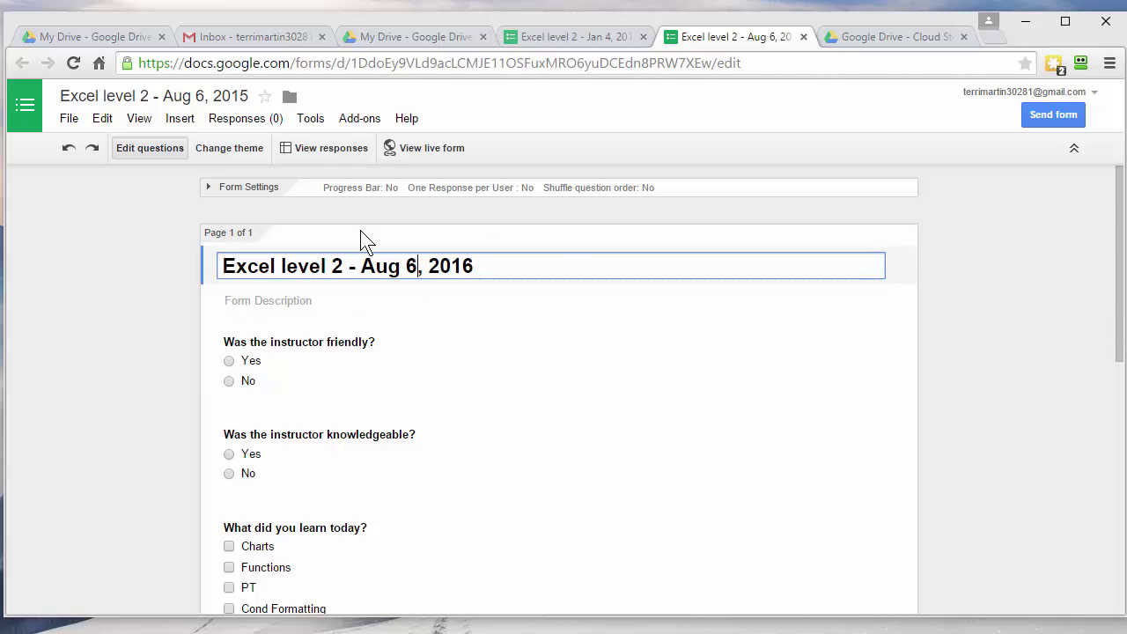
{"action": "scroll", "coordinate": [339, 352], "scroll_direction": "down", "scroll_amount": 10}
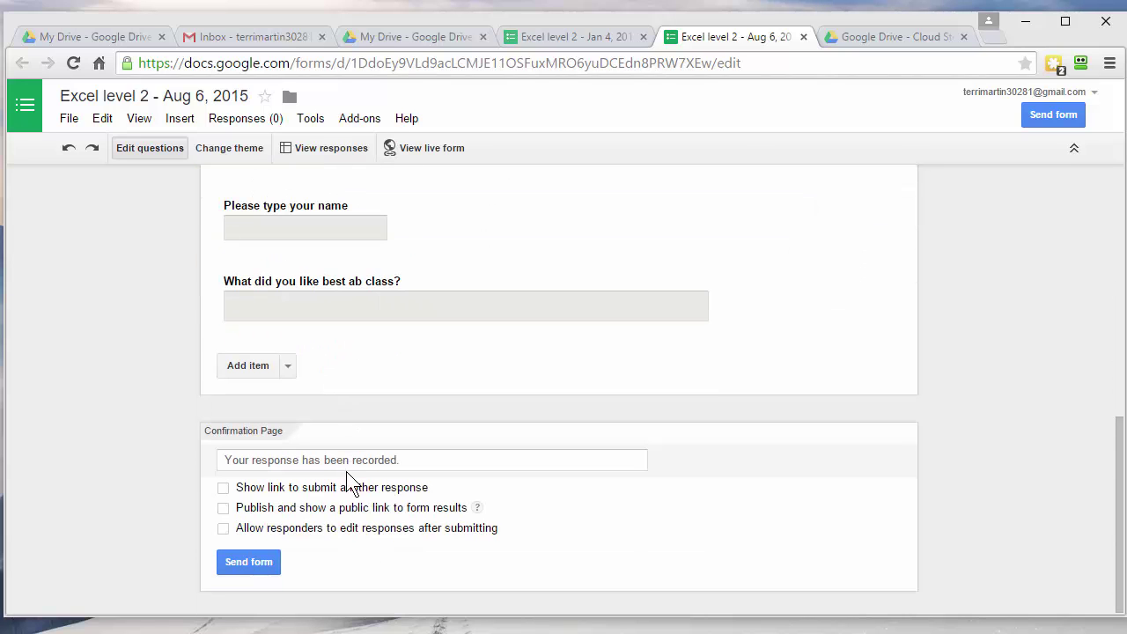
{"action": "scroll", "coordinate": [345, 471], "scroll_direction": "up", "scroll_amount": 10}
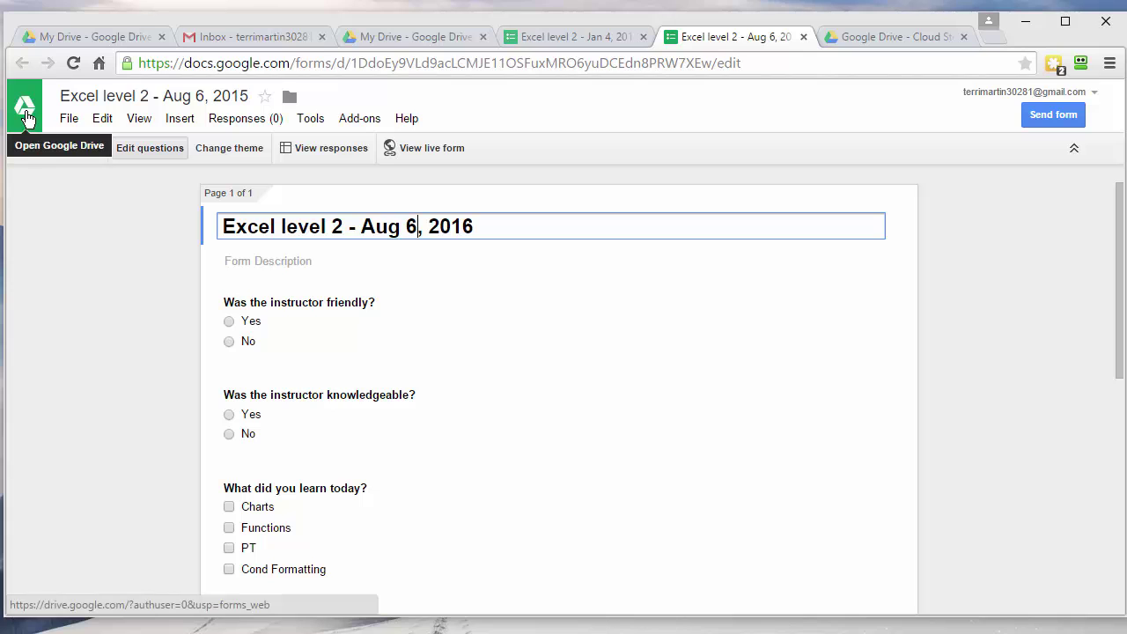
Close the copied and original Excel level 2 forms and return to My Drive.
{"action": "left_click", "coordinate": [803, 37]}
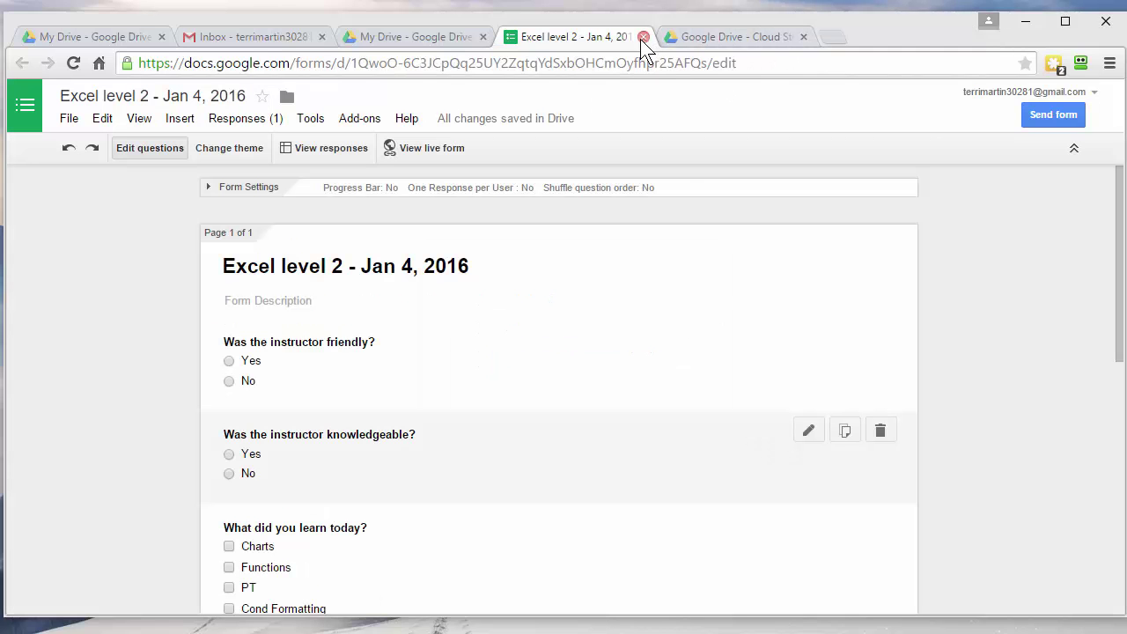
{"action": "left_click", "coordinate": [643, 37]}
{"action": "left_click", "coordinate": [447, 41]}
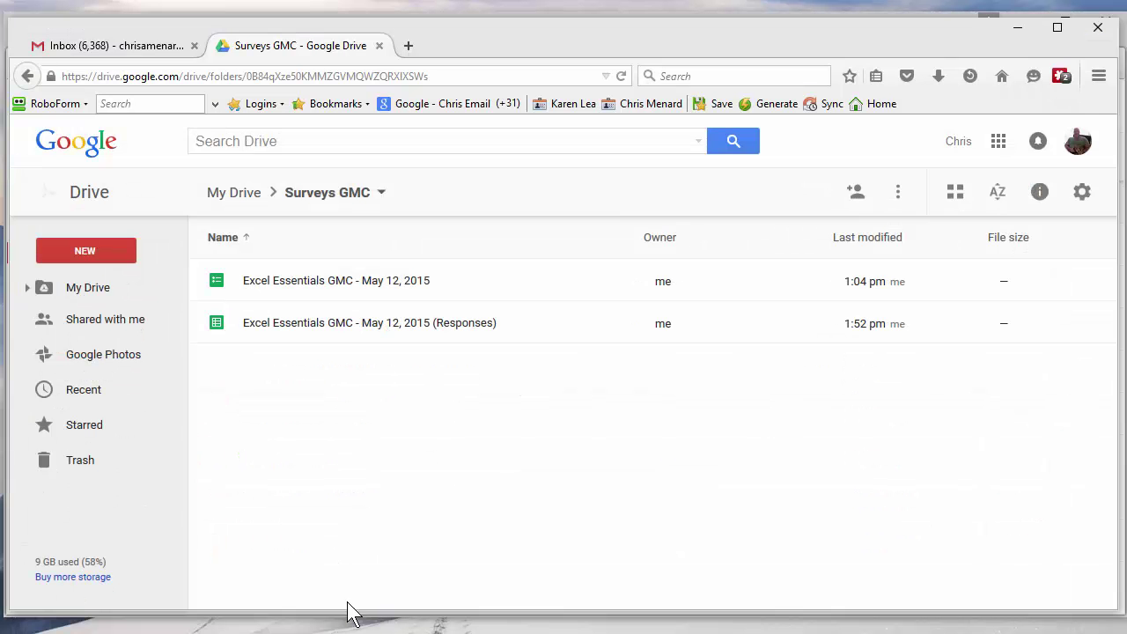
In Firefox, open the "Excel Essentials GMC - May 12, 2015" form from the Surveys GMC folder and examine its questions.
{"action": "left_click", "coordinate": [372, 284]}
{"action": "double_click", "coordinate": [369, 280]}
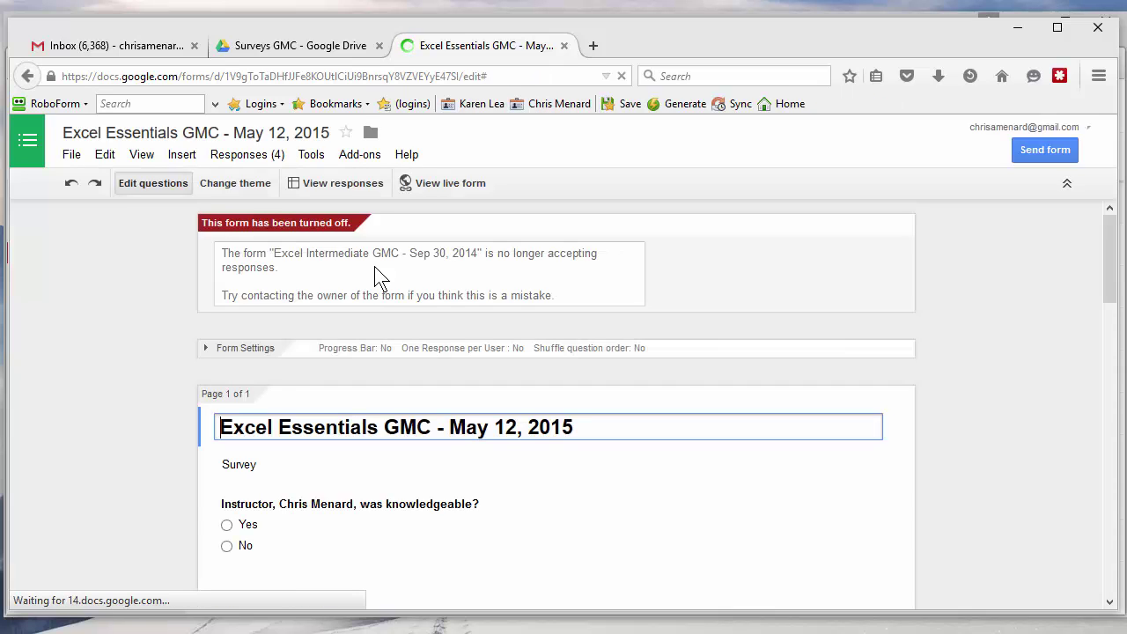
{"action": "scroll", "coordinate": [374, 266], "scroll_direction": "down", "scroll_amount": 1}
{"action": "scroll", "coordinate": [374, 266], "scroll_direction": "down", "scroll_amount": 3}
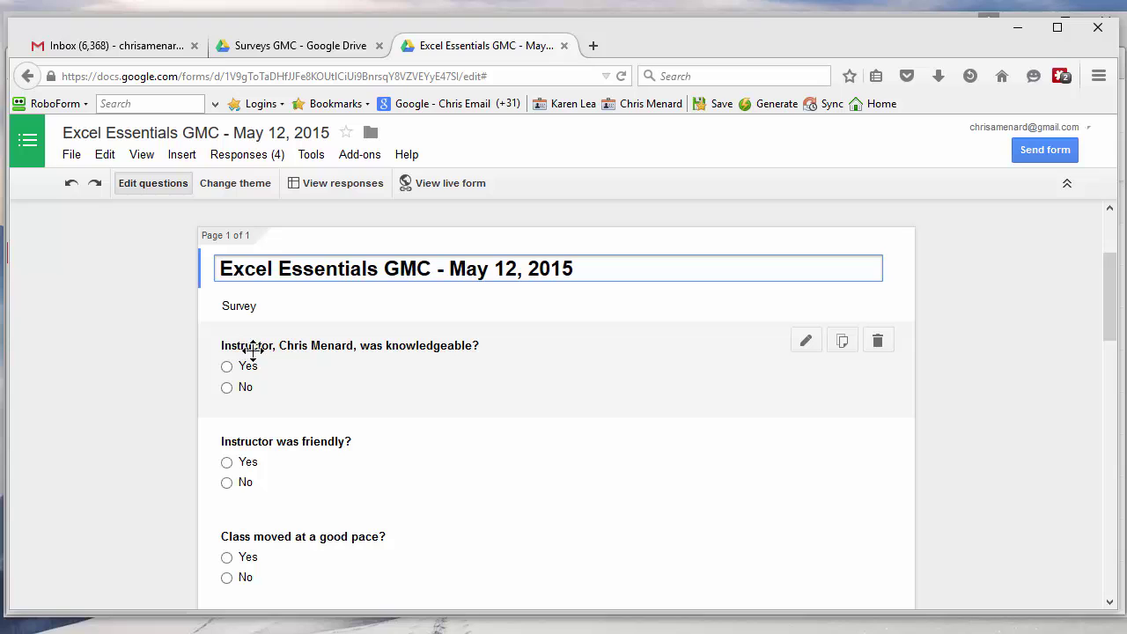
{"action": "scroll", "coordinate": [379, 379], "scroll_direction": "down", "scroll_amount": 1}
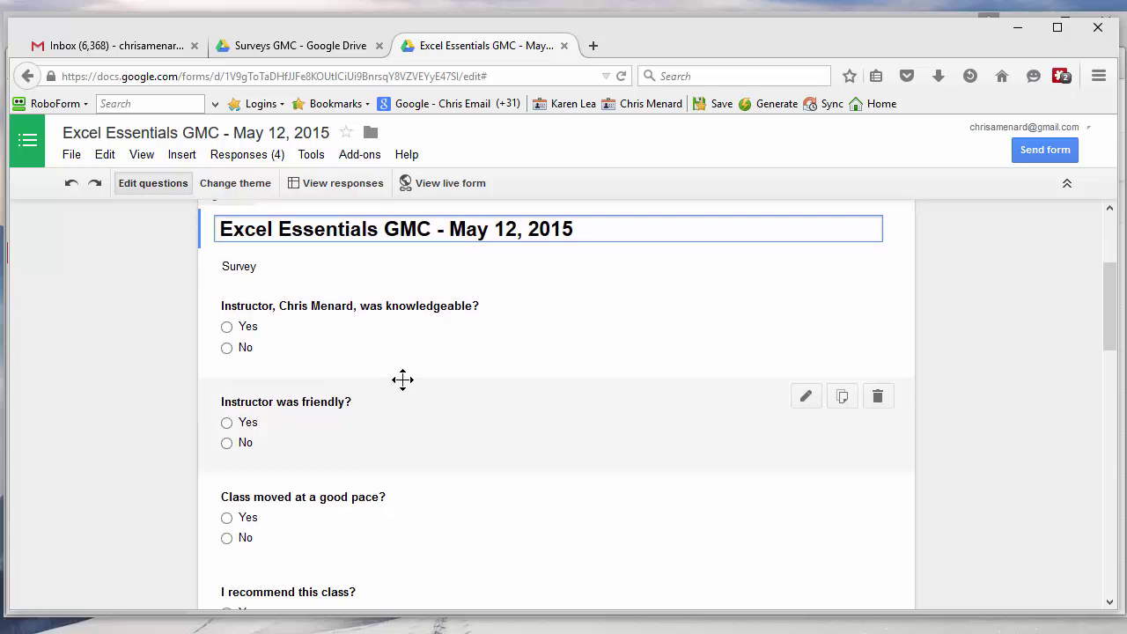
{"action": "scroll", "coordinate": [402, 379], "scroll_direction": "down", "scroll_amount": 5}
{"action": "scroll", "coordinate": [440, 373], "scroll_direction": "up", "scroll_amount": 5}
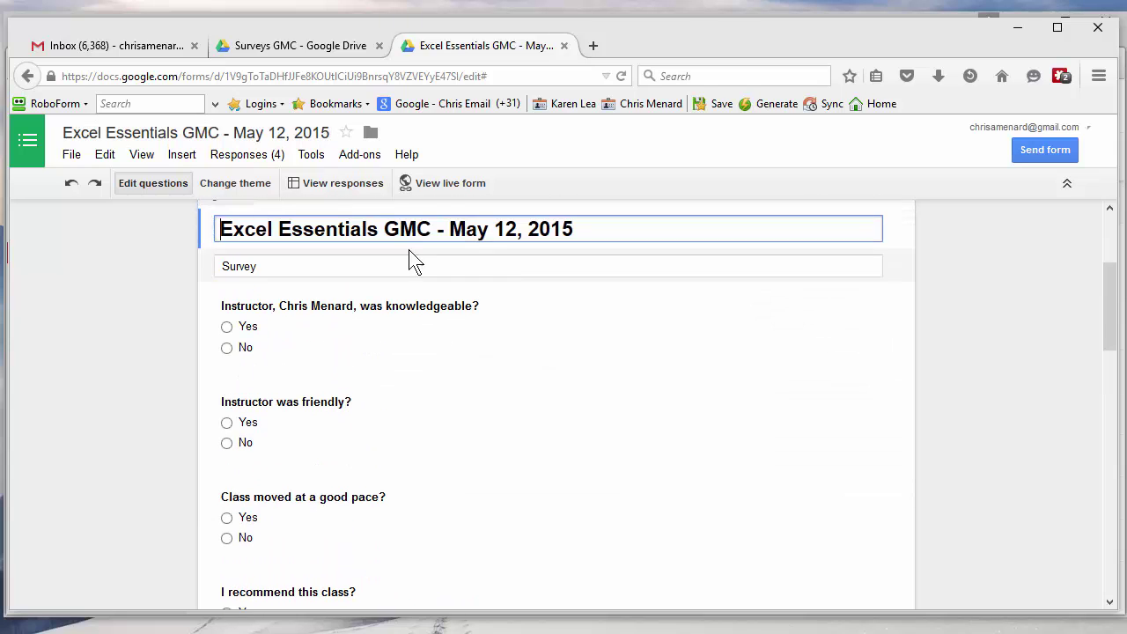
{"action": "scroll", "coordinate": [410, 258], "scroll_direction": "up", "scroll_amount": 3}
Review the form's summary of responses through to the comments, and close both the summary and the form.
{"action": "left_click", "coordinate": [249, 156]}
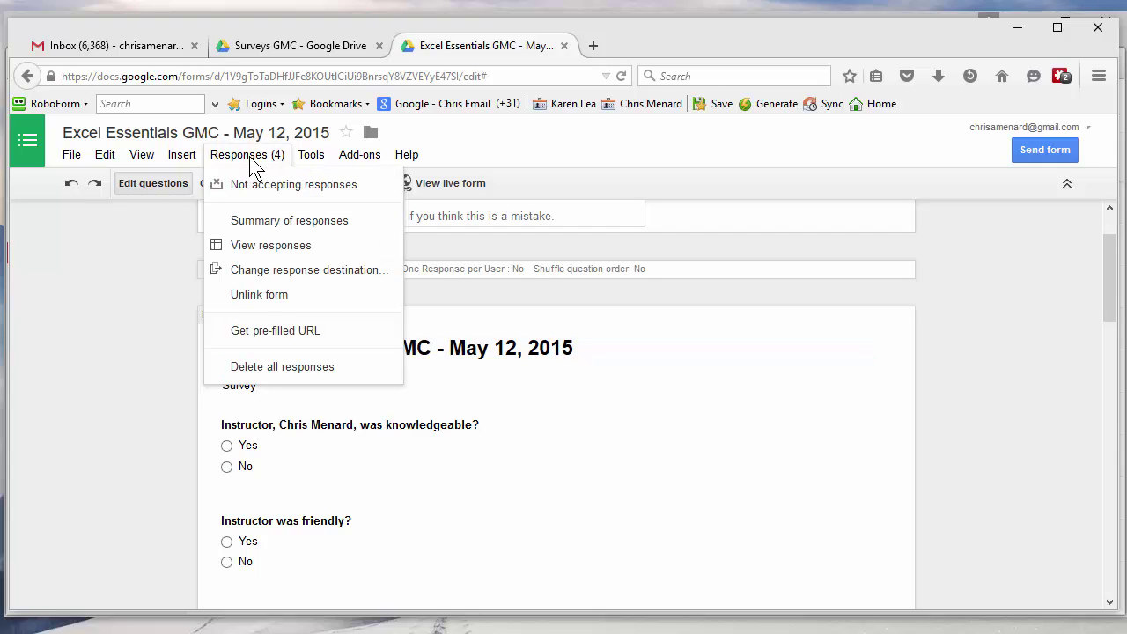
{"action": "left_click", "coordinate": [278, 231]}
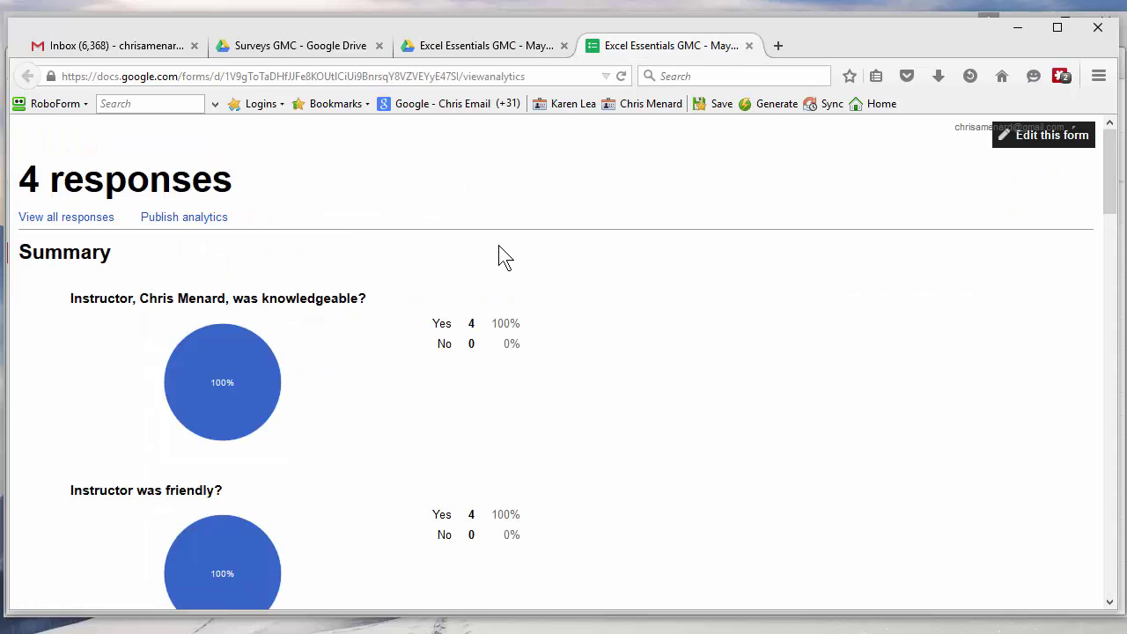
{"action": "scroll", "coordinate": [504, 256], "scroll_direction": "down", "scroll_amount": 4}
{"action": "scroll", "coordinate": [520, 259], "scroll_direction": "down", "scroll_amount": 13}
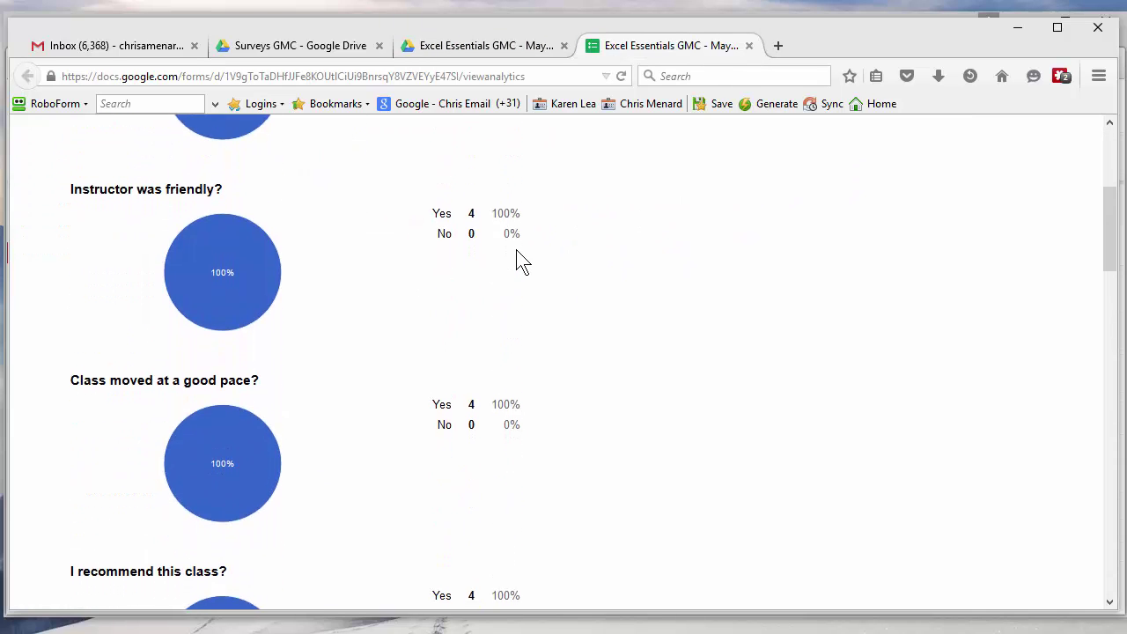
{"action": "scroll", "coordinate": [519, 259], "scroll_direction": "down", "scroll_amount": 7}
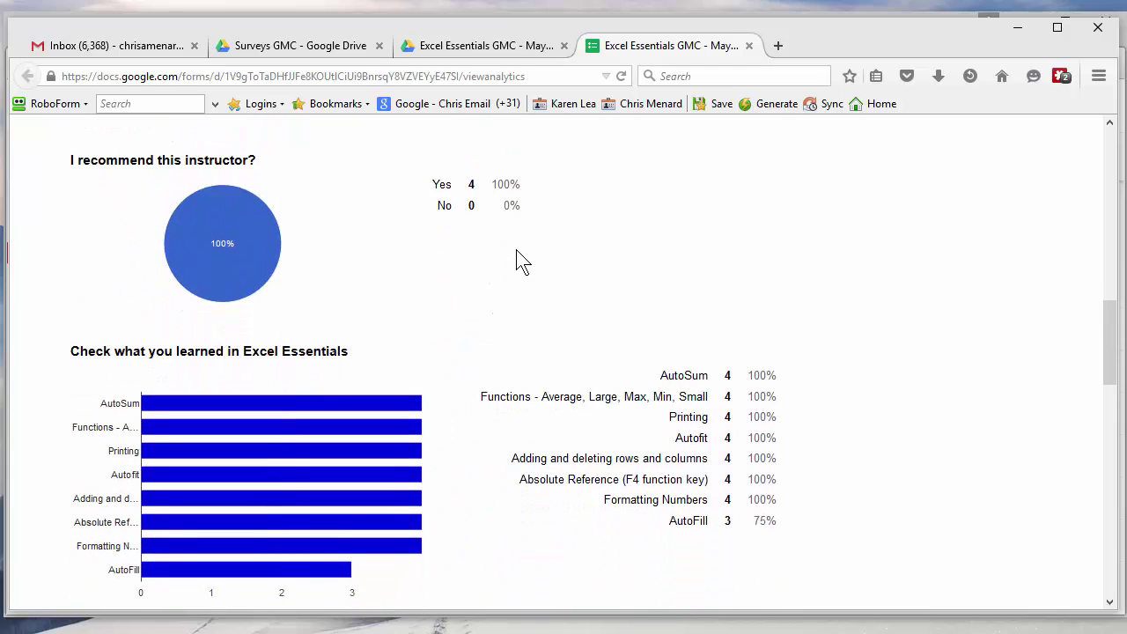
{"action": "scroll", "coordinate": [519, 260], "scroll_direction": "down", "scroll_amount": 2}
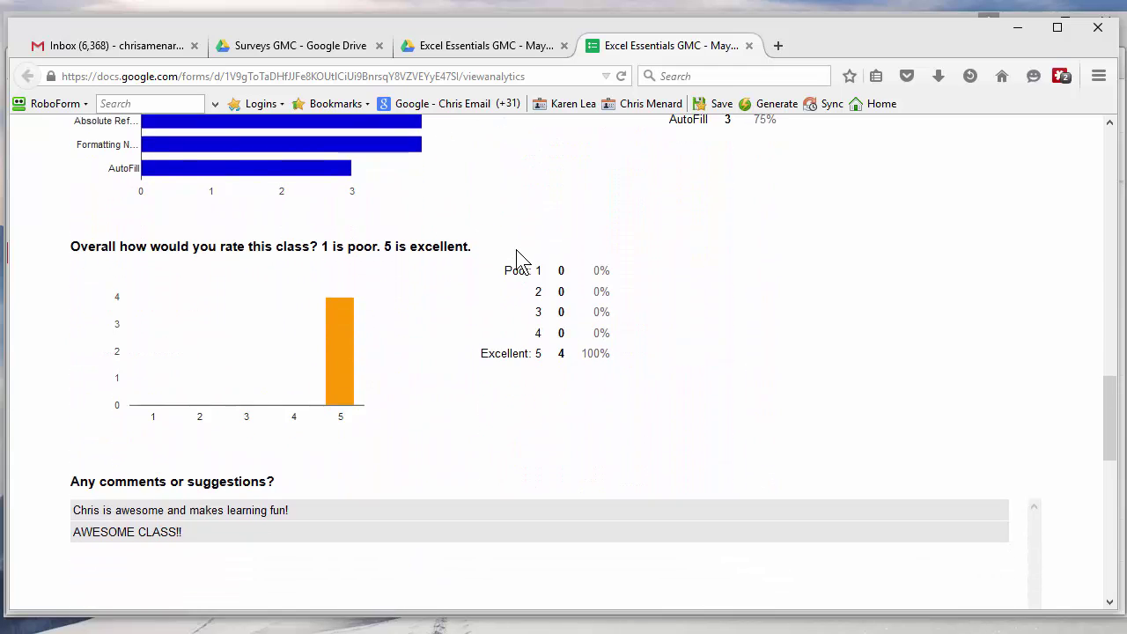
{"action": "left_click", "coordinate": [748, 46]}
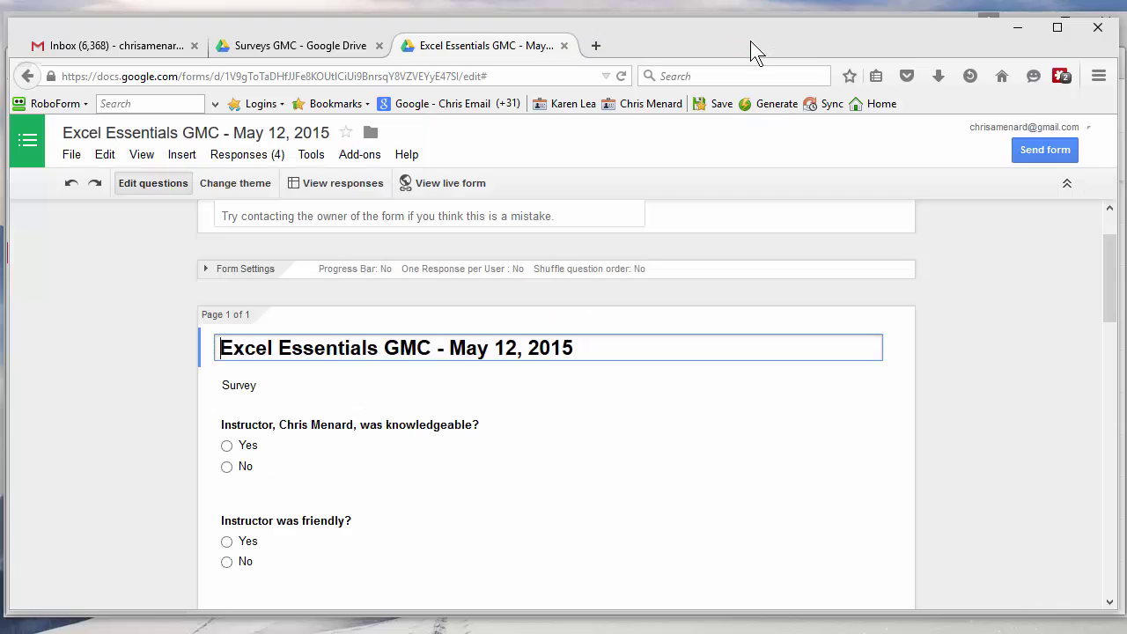
{"action": "left_click", "coordinate": [564, 46]}
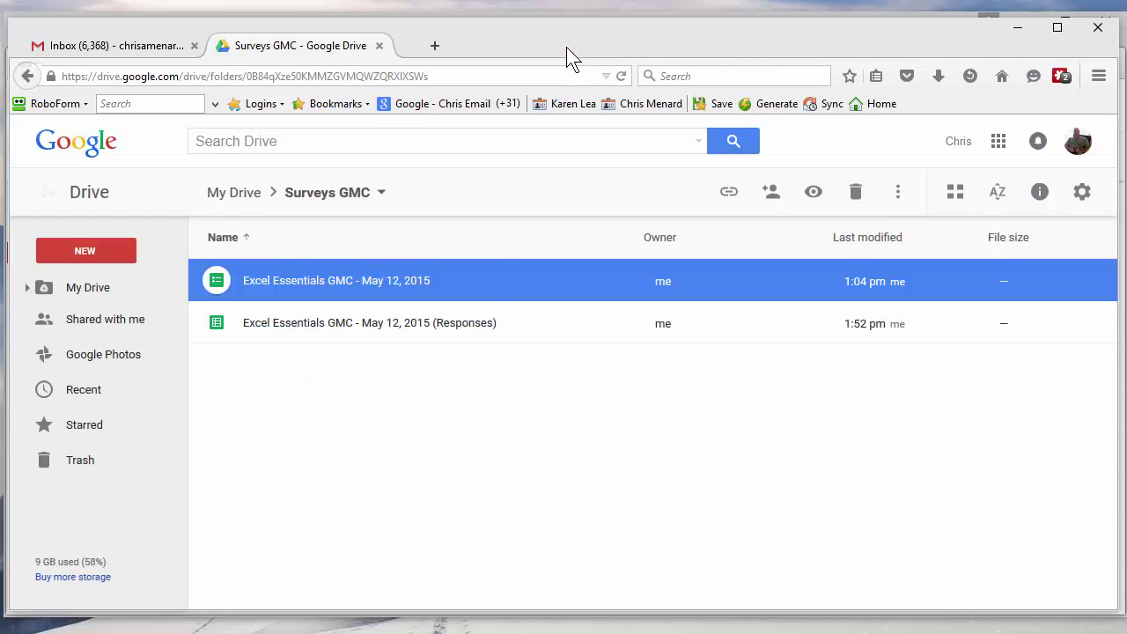
Open the "Excel Essentials GMC - May 12, 2015 (Responses)" spreadsheet and clear the formula in cell H8.
{"action": "left_click", "coordinate": [312, 323]}
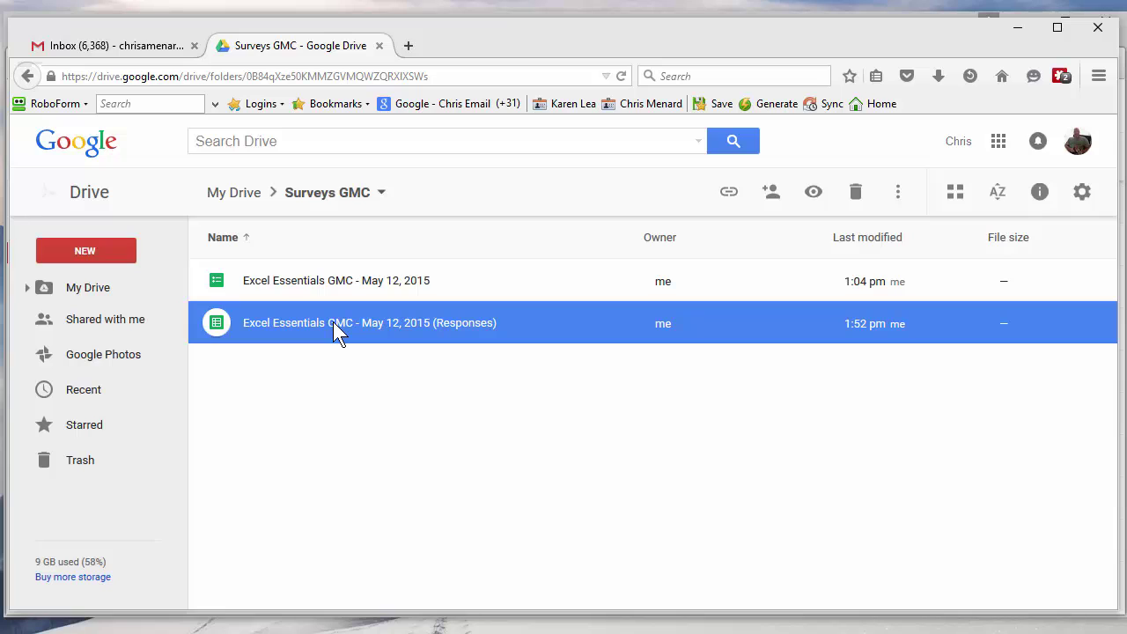
{"action": "double_click", "coordinate": [332, 322]}
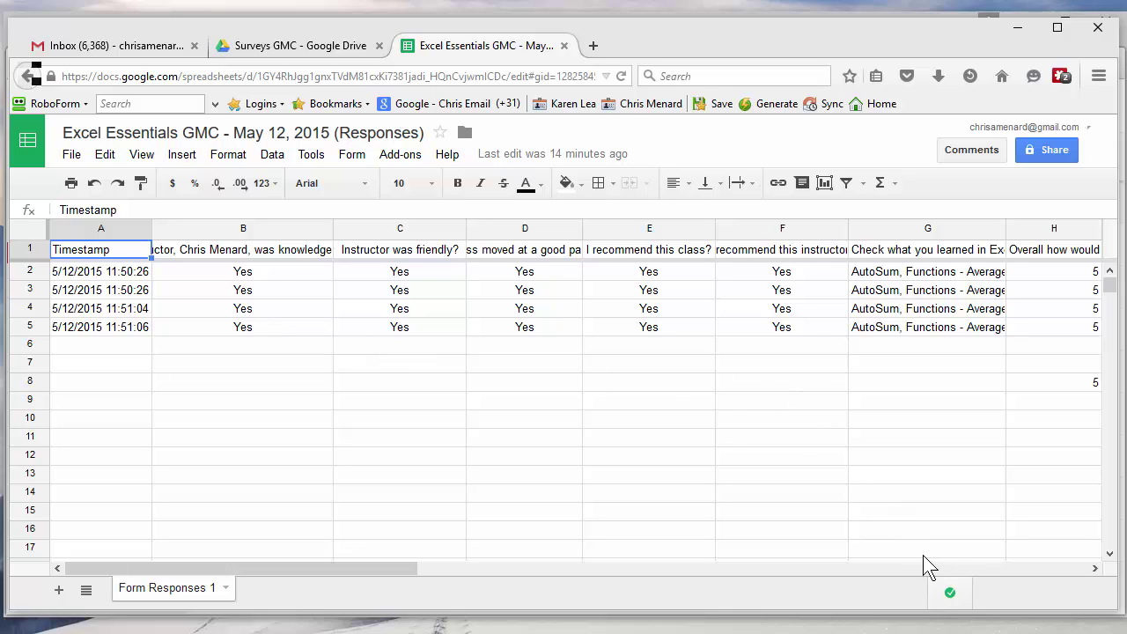
{"action": "left_click", "coordinate": [1049, 382]}
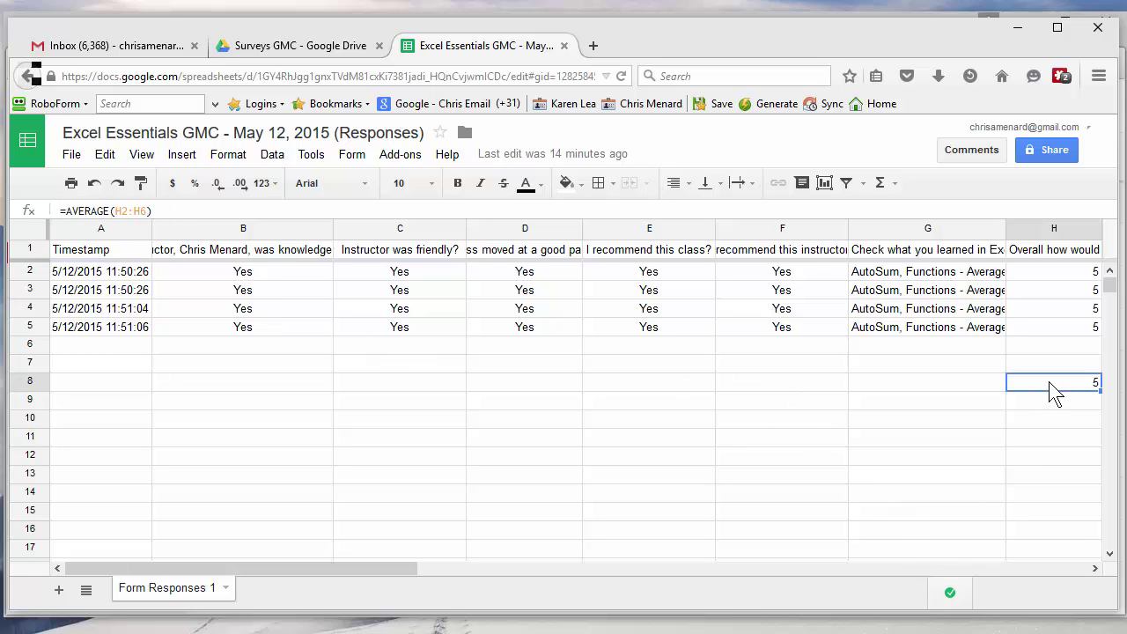
{"action": "key", "text": "Delete"}
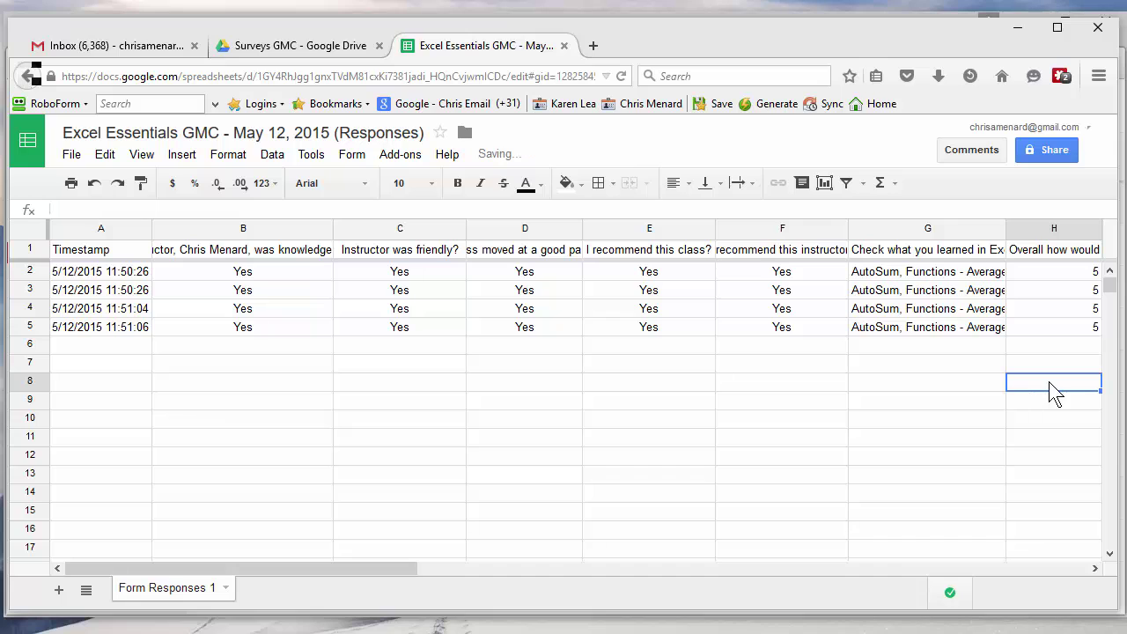
Enter =AVERAGE(H2:H5) in cell H8 to average the class ratings, and close the responses spreadsheet.
{"action": "left_click", "coordinate": [1095, 568]}
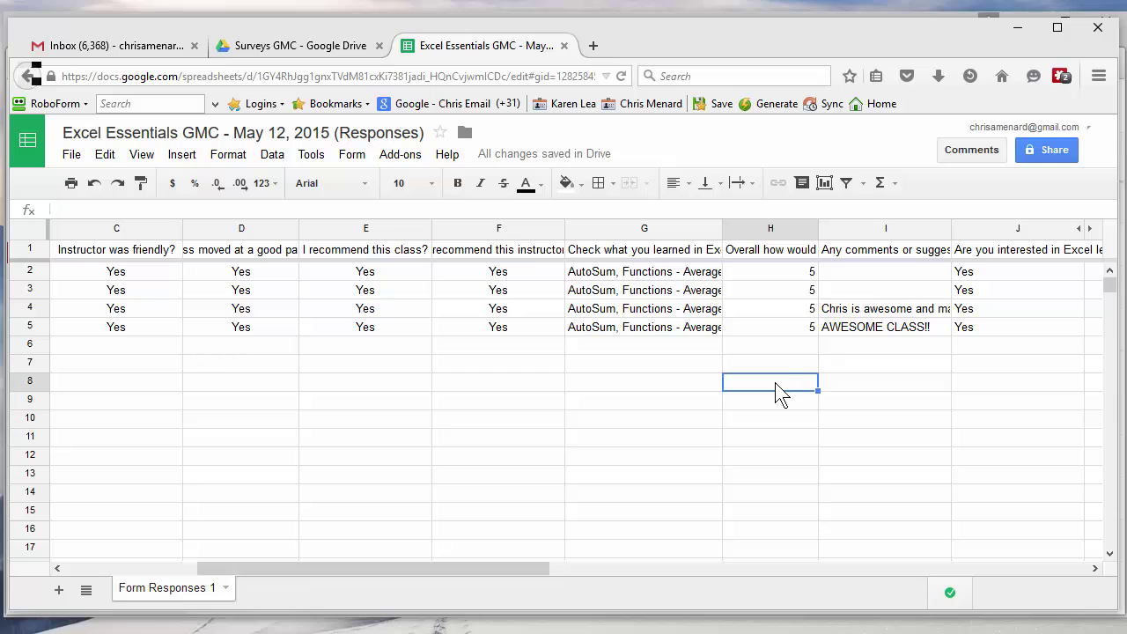
{"action": "left_click", "coordinate": [894, 184]}
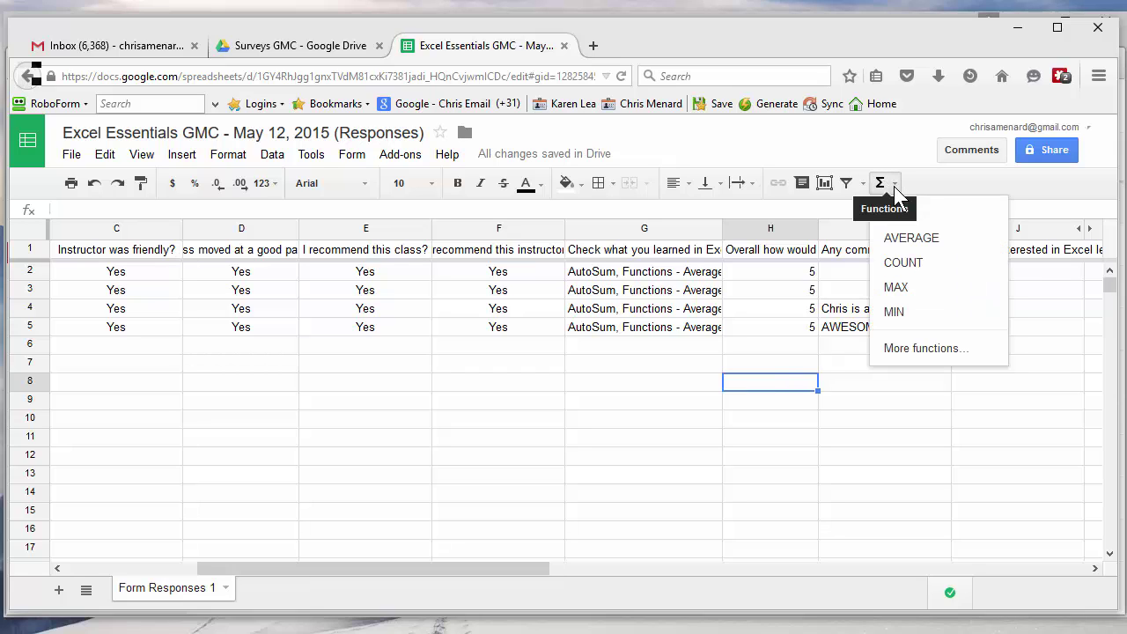
{"action": "left_click", "coordinate": [908, 250]}
{"action": "left_click_drag", "start_coordinate": [791, 279], "coordinate": [792, 327]}
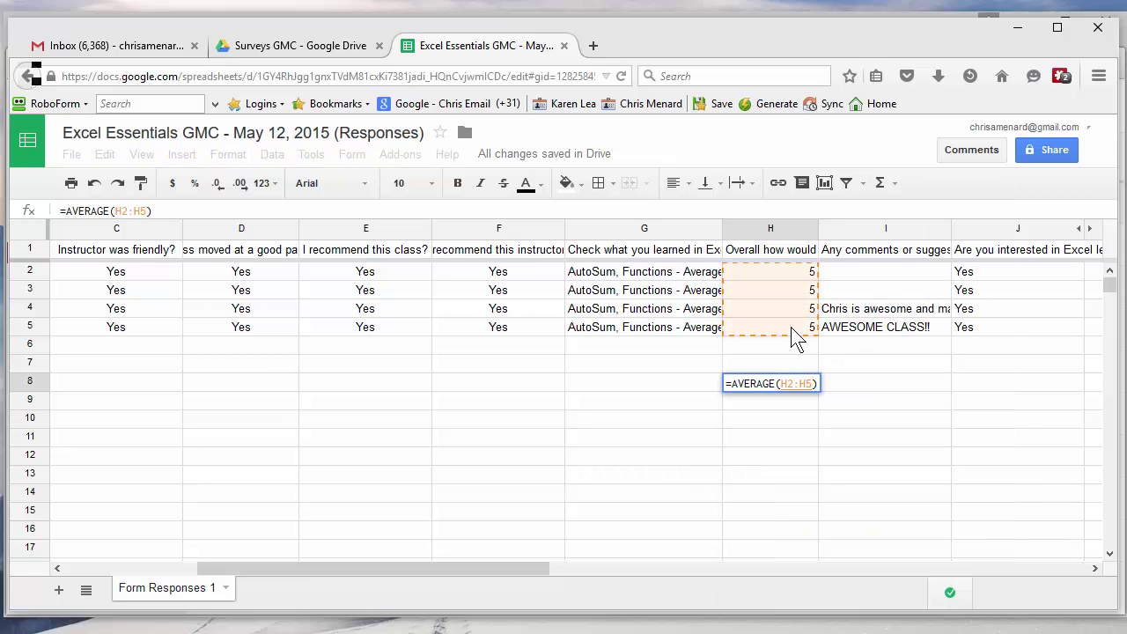
{"action": "key", "text": "Return"}
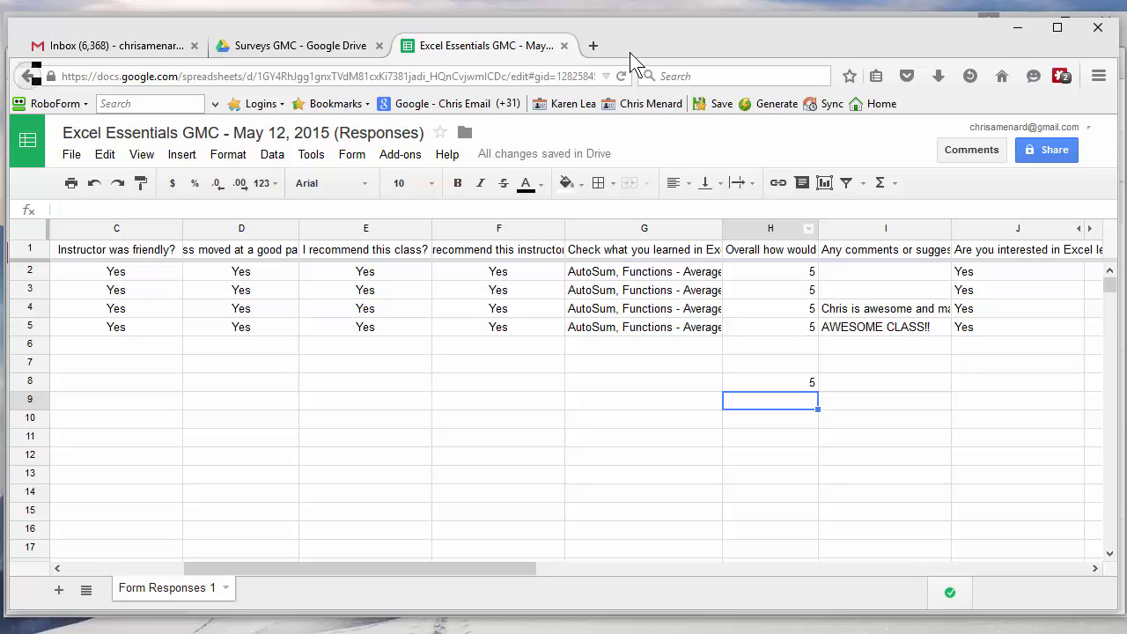
{"action": "left_click", "coordinate": [565, 45]}
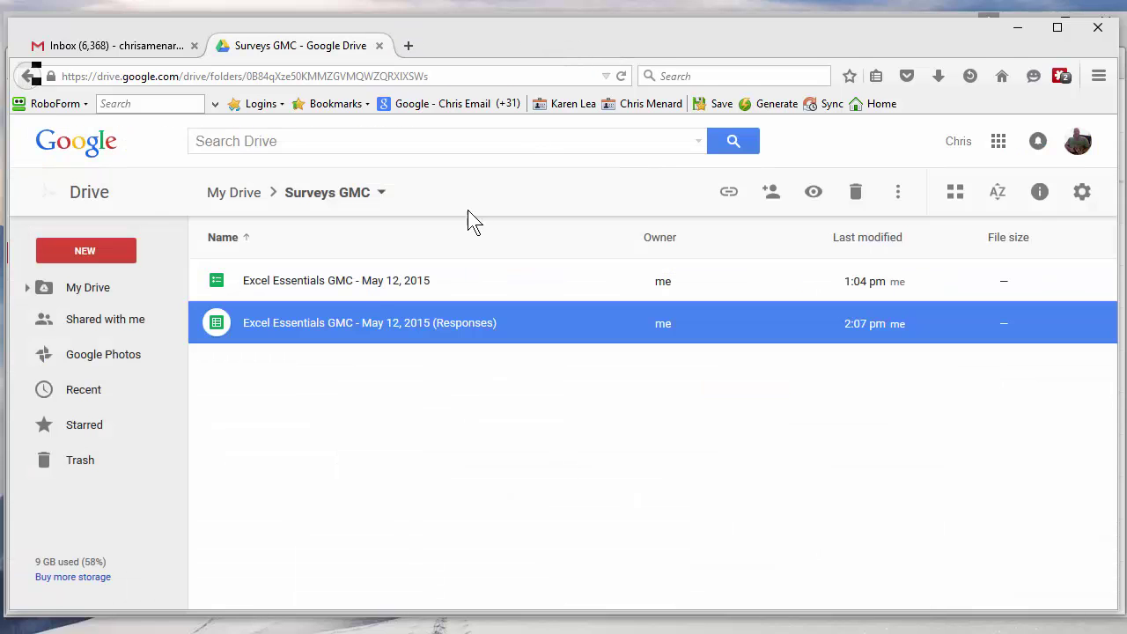
Reopen the "Excel Essentials GMC - May 12, 2015" form and look at its questions.
{"action": "left_click", "coordinate": [318, 283]}
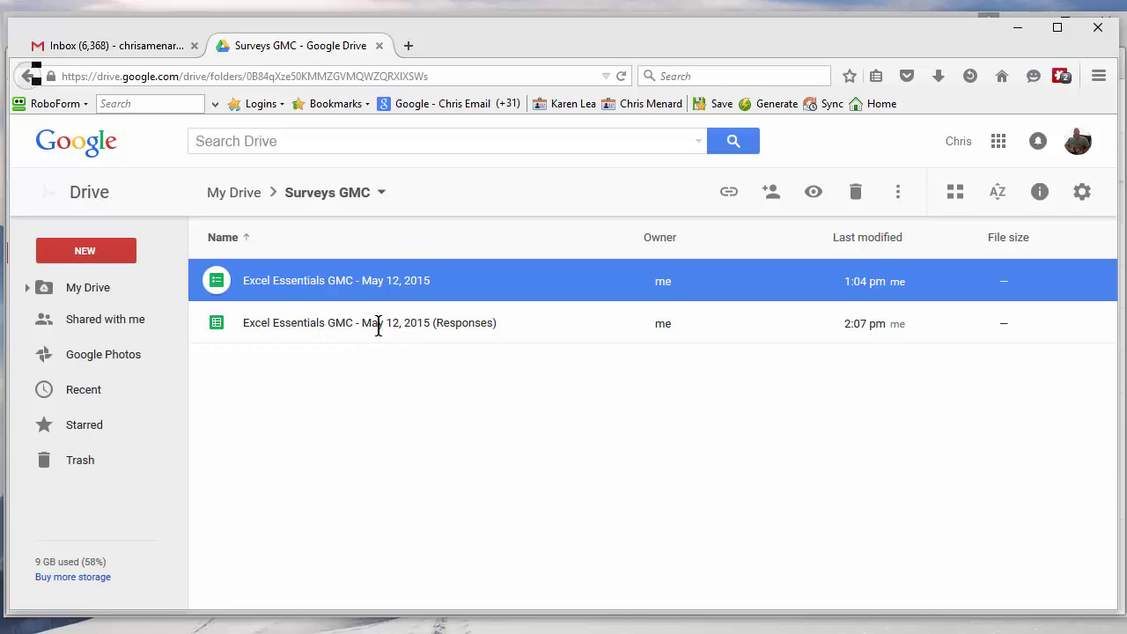
{"action": "double_click", "coordinate": [355, 280]}
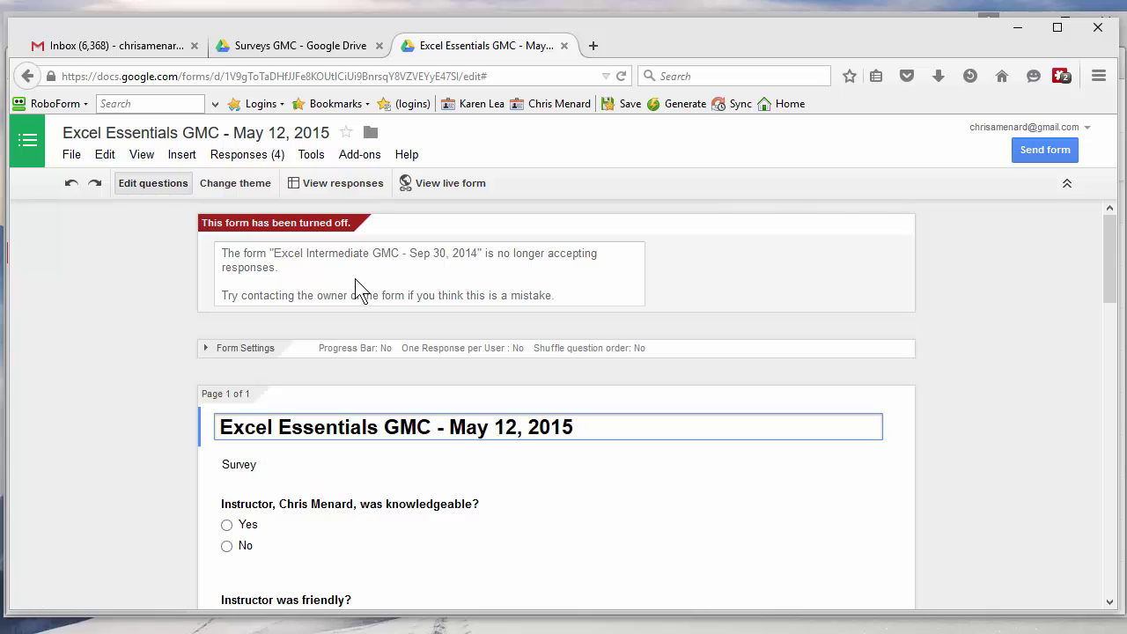
{"action": "scroll", "coordinate": [299, 361], "scroll_direction": "down", "scroll_amount": 1}
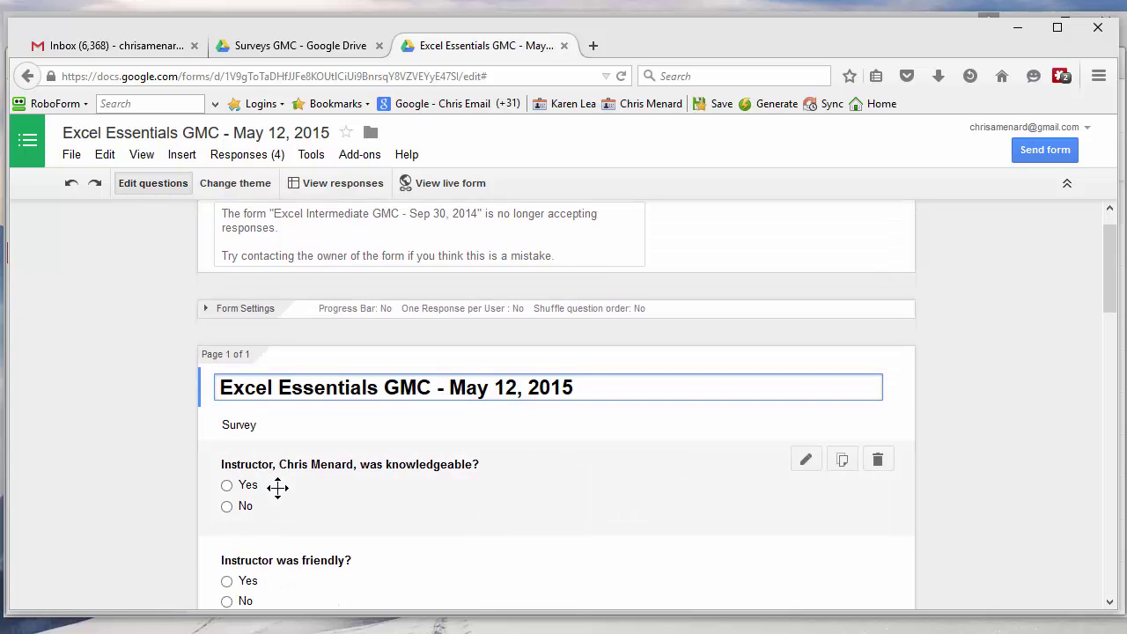